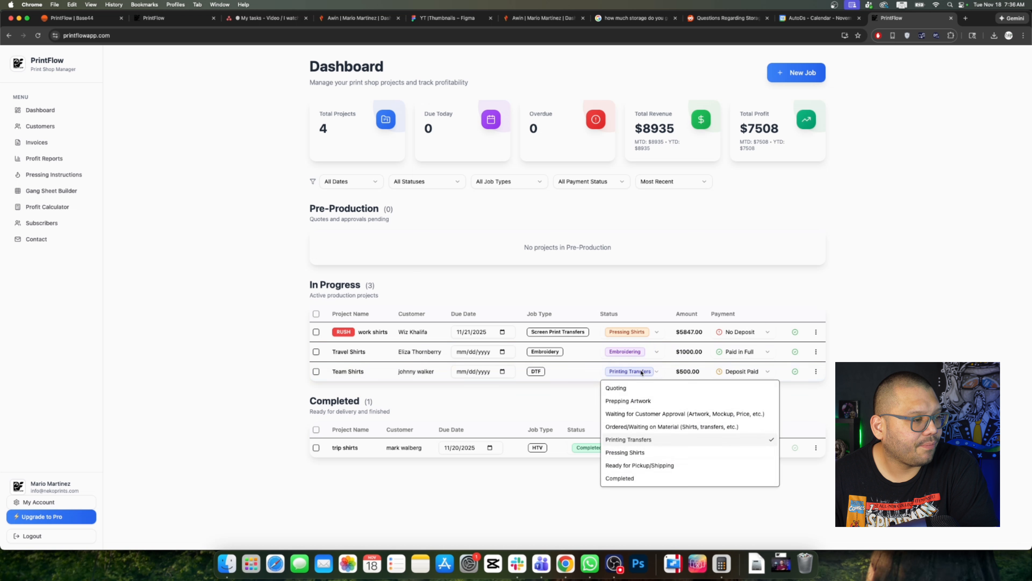
Step: Set Team Shirts to Completed and view the Travel Shirts payment choices without changing them
left_click(619, 474)
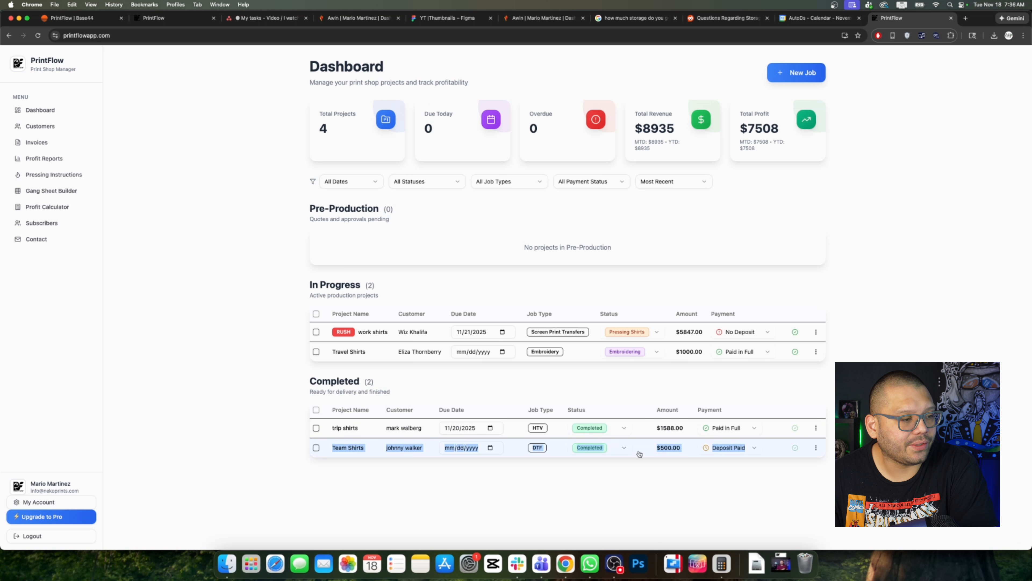
left_click(769, 518)
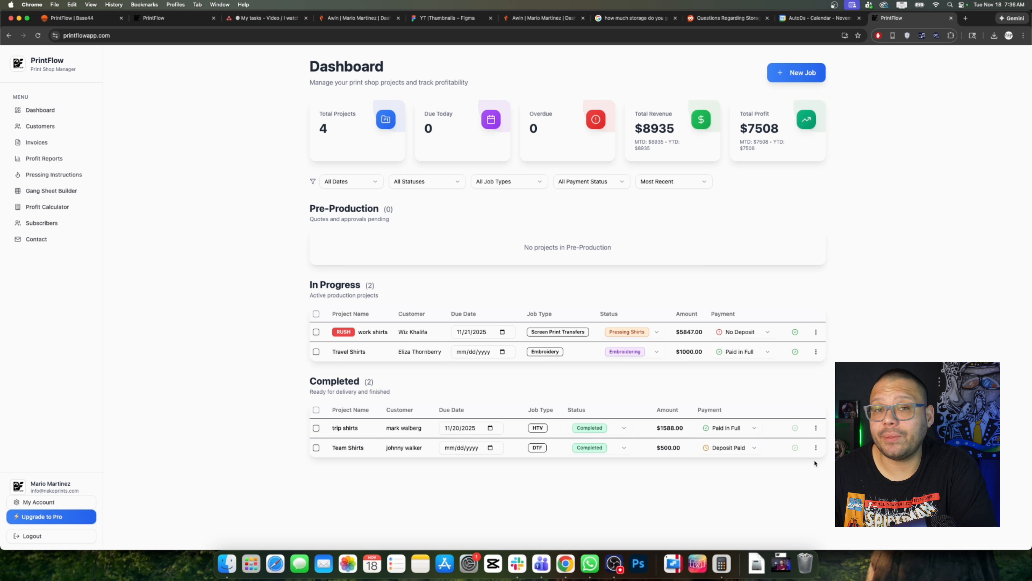
left_click(737, 357)
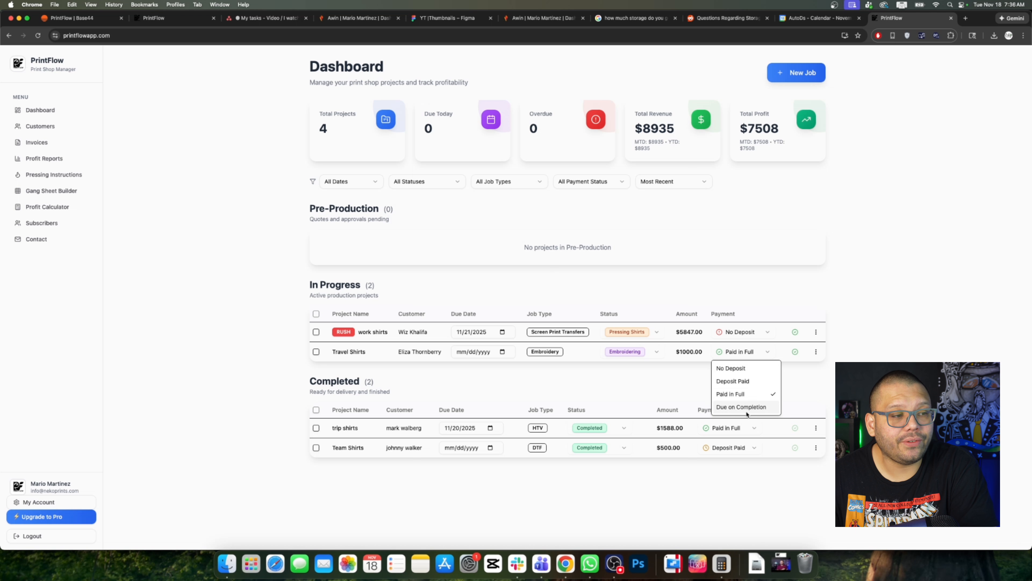
left_click(903, 282)
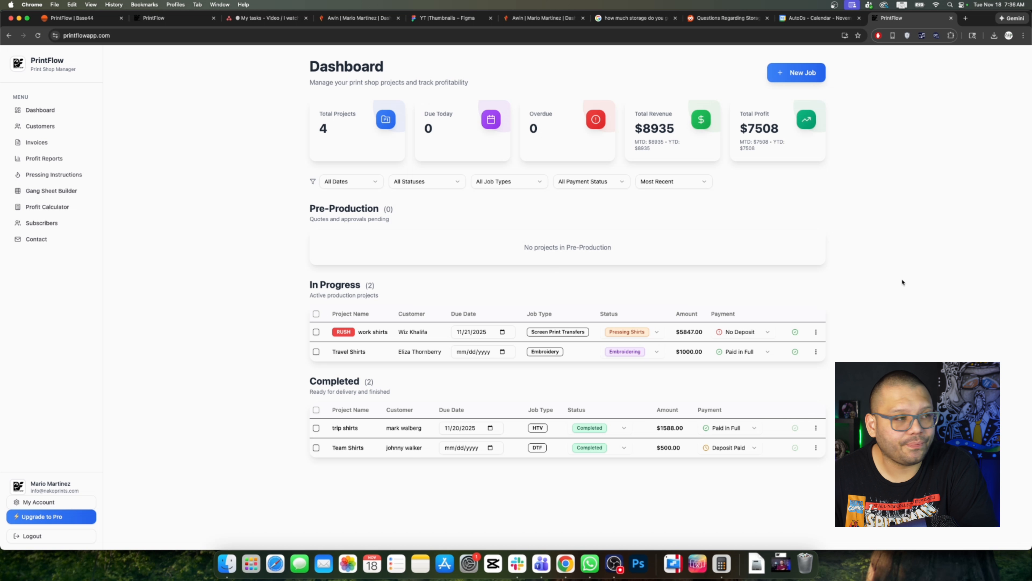
Step: Highlight the summary card figures and project counts on the dashboard
left_click_drag(307, 95, 867, 145)
left_click(883, 156)
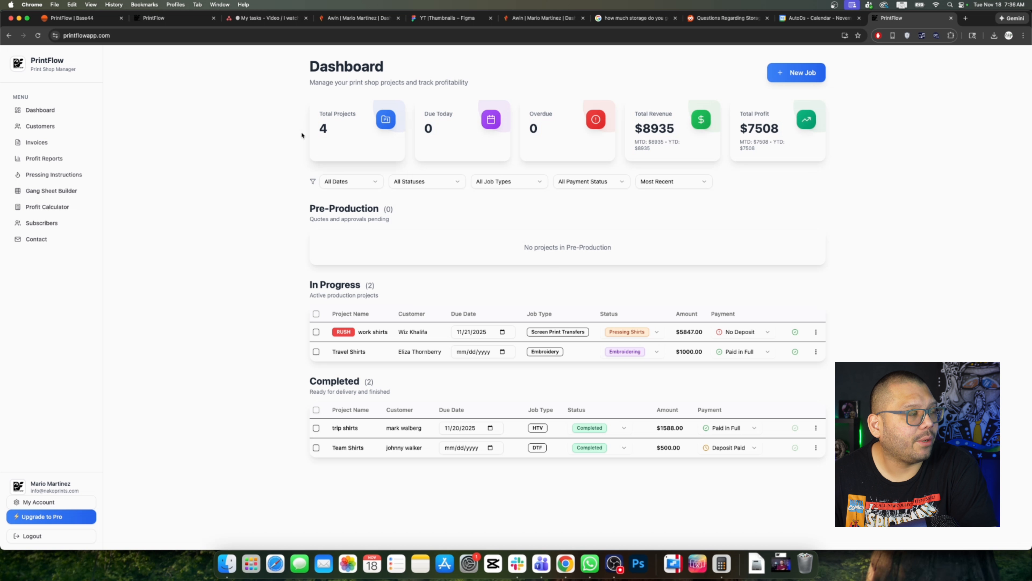
left_click_drag(302, 135, 586, 127)
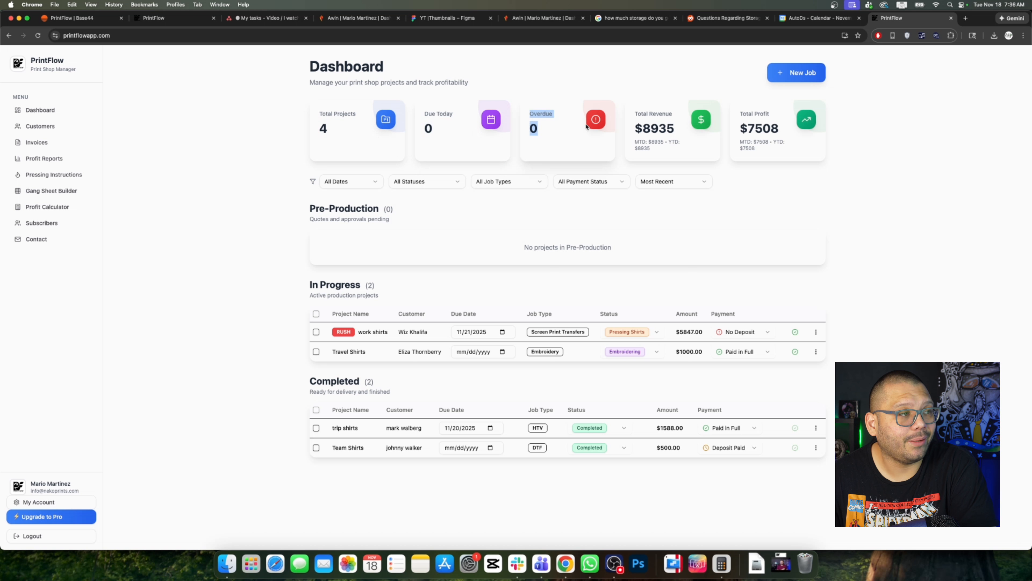
left_click(606, 157)
right_click(636, 185)
Step: Change the work shirts due date to November 11, raising the Overdue count to 1
left_click(655, 369)
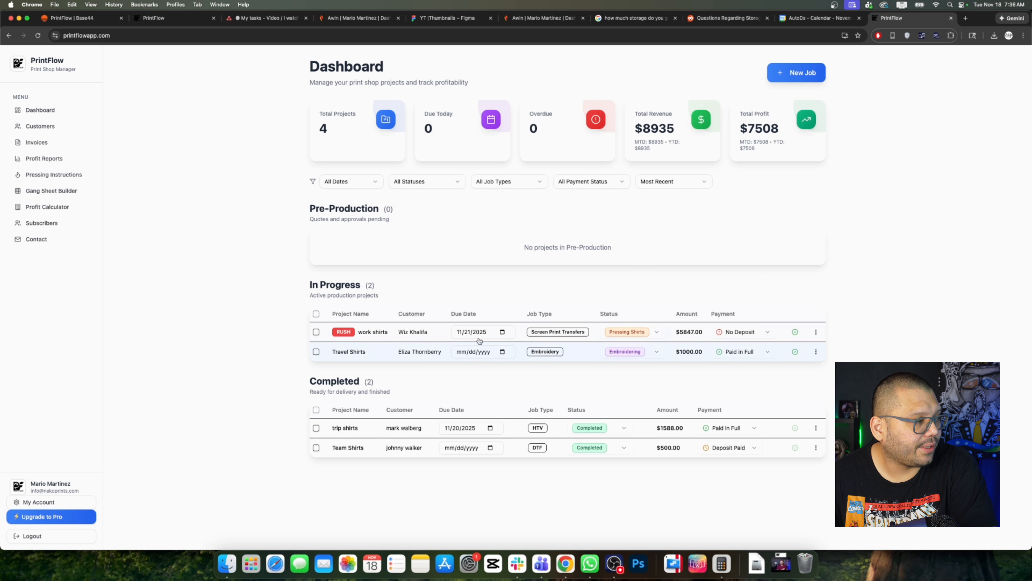
left_click(491, 333)
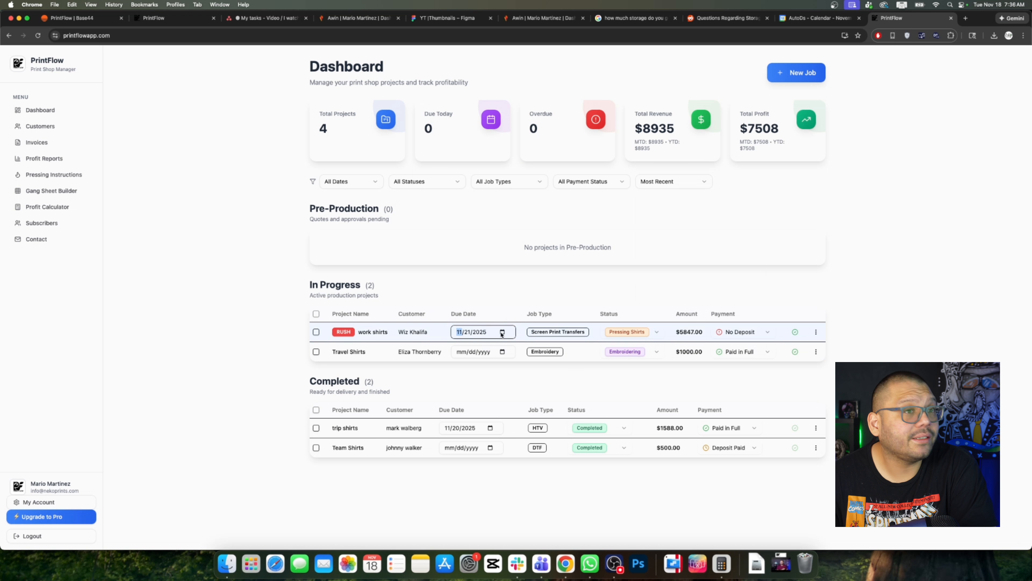
left_click(503, 332)
left_click(484, 396)
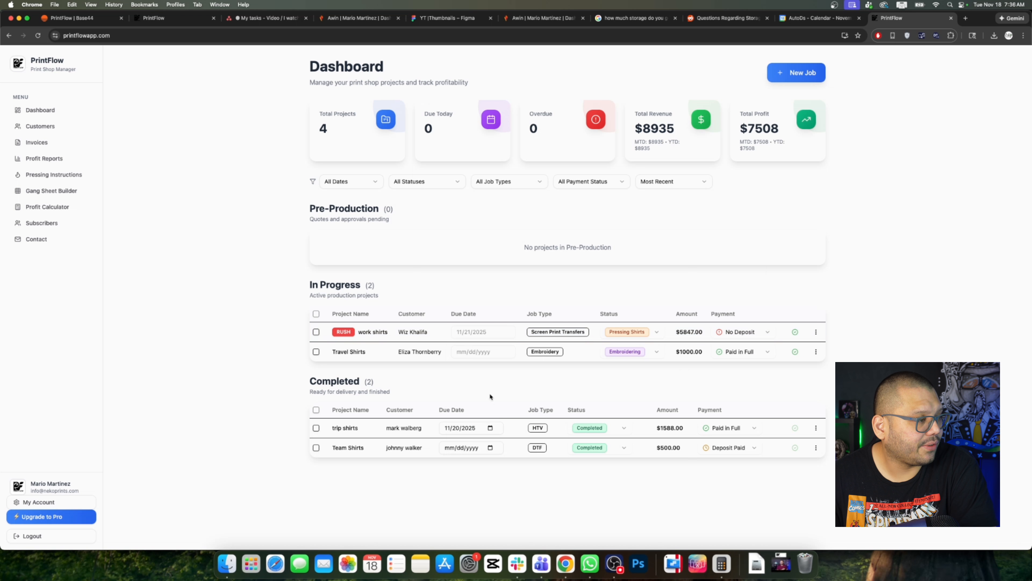
double_click(553, 130)
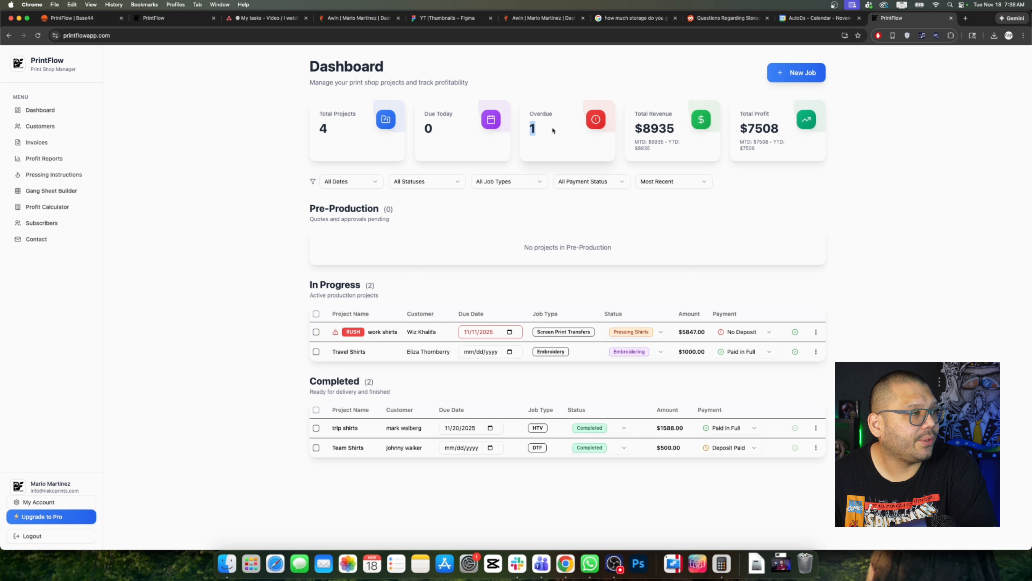
Step: View the work shirts project details, go back to the Dashboard, and highlight Total Revenue
left_click(337, 336)
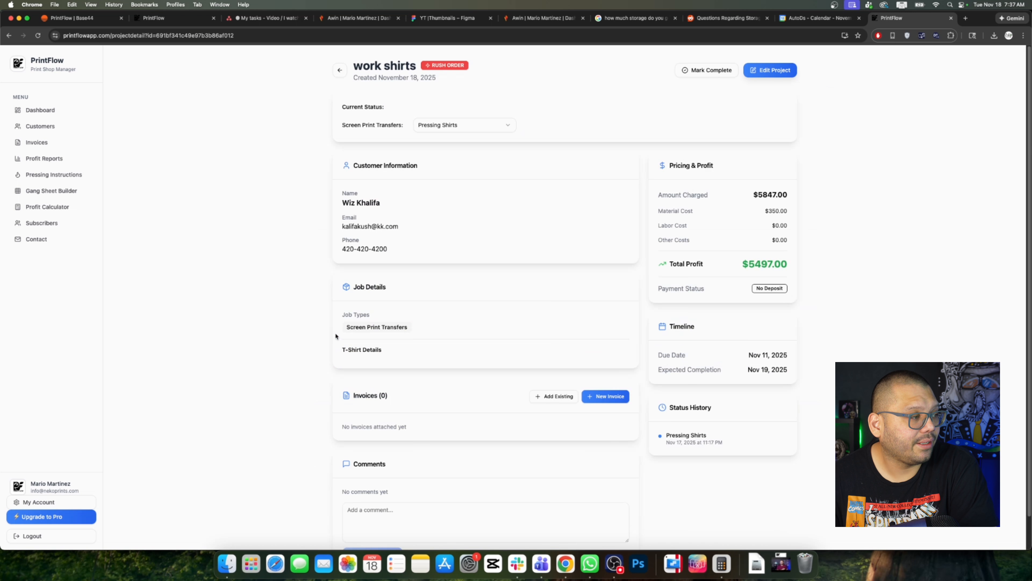
left_click(339, 71)
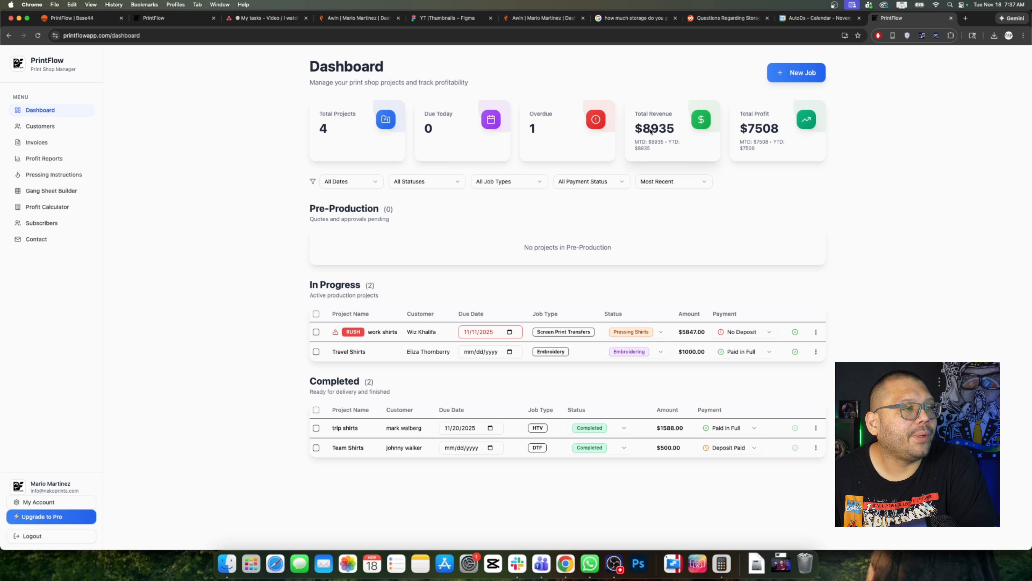
left_click_drag(638, 116, 680, 149)
left_click(721, 166)
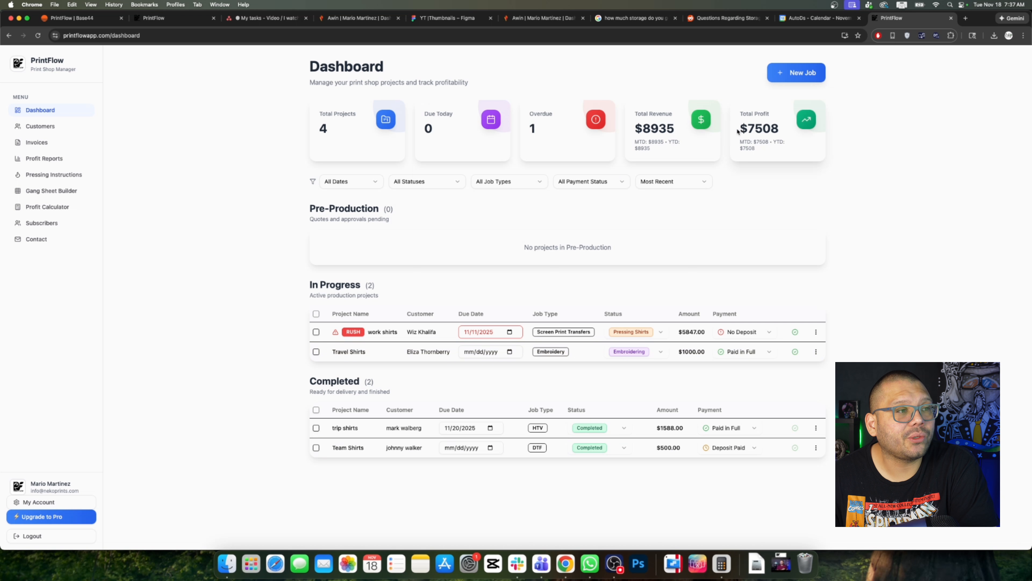
left_click_drag(736, 123, 787, 150)
left_click(880, 177)
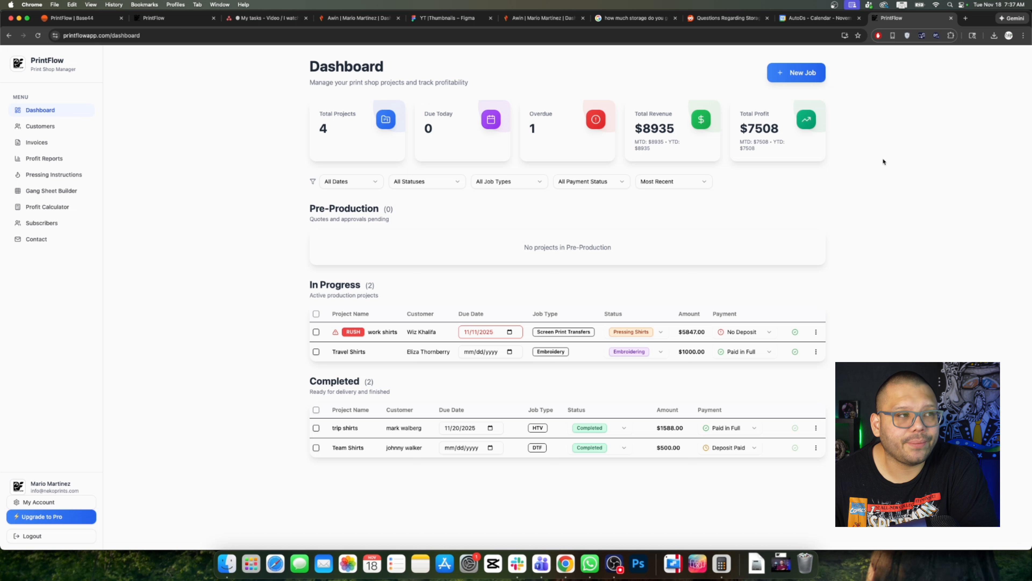
left_click(366, 183)
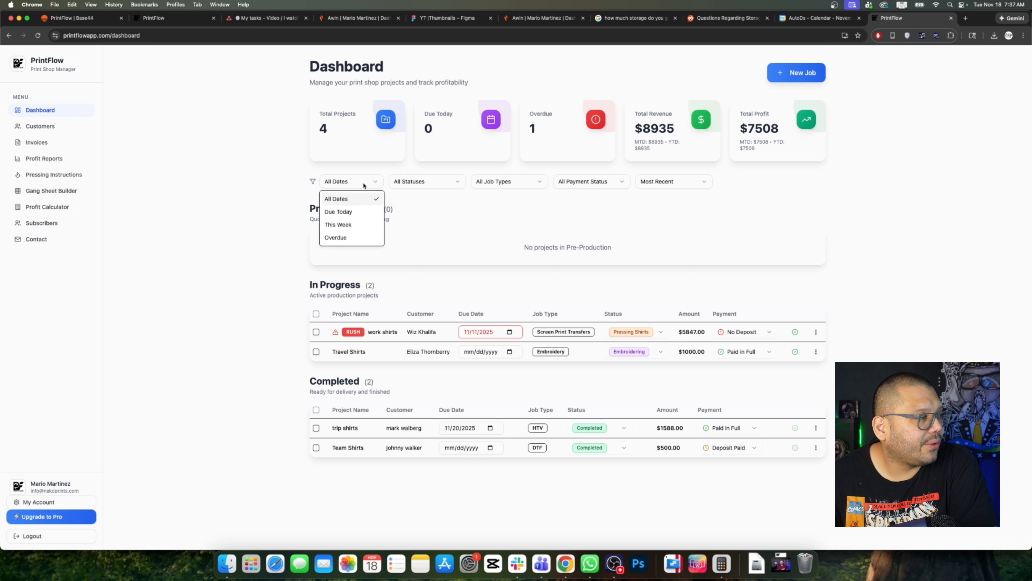
left_click(425, 181)
left_click(417, 183)
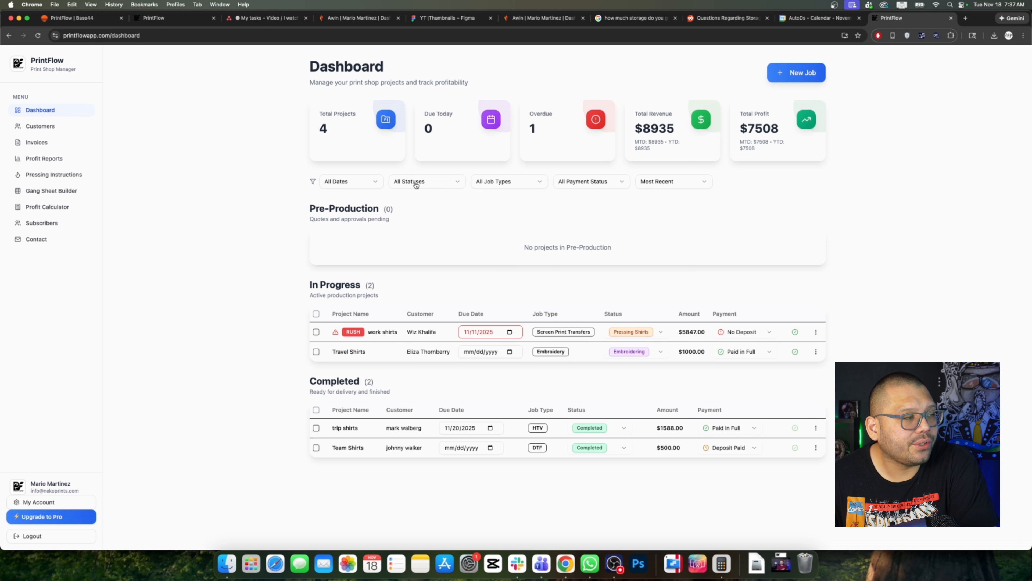
left_click(500, 183)
left_click(594, 188)
left_click(595, 188)
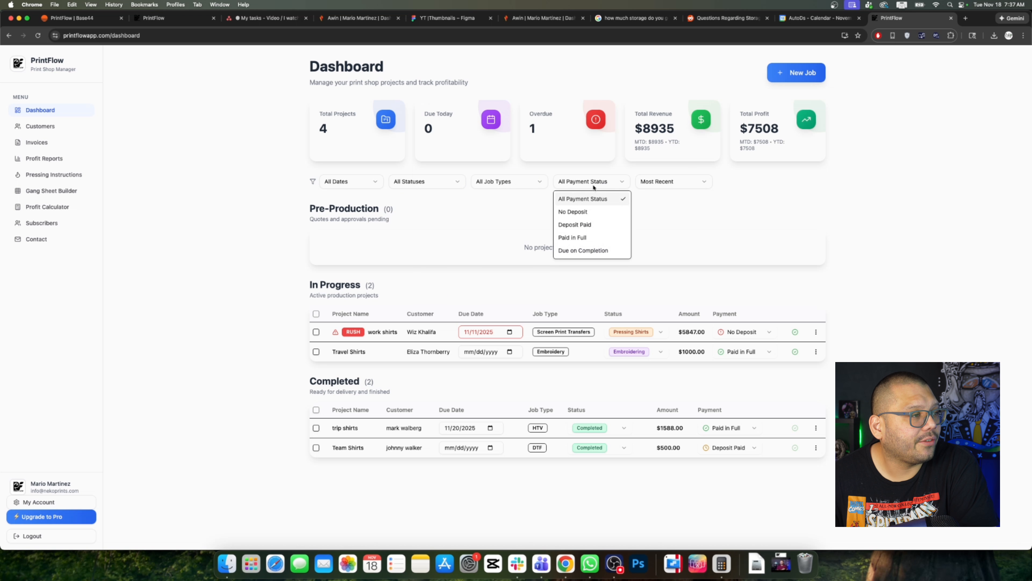
left_click(697, 185)
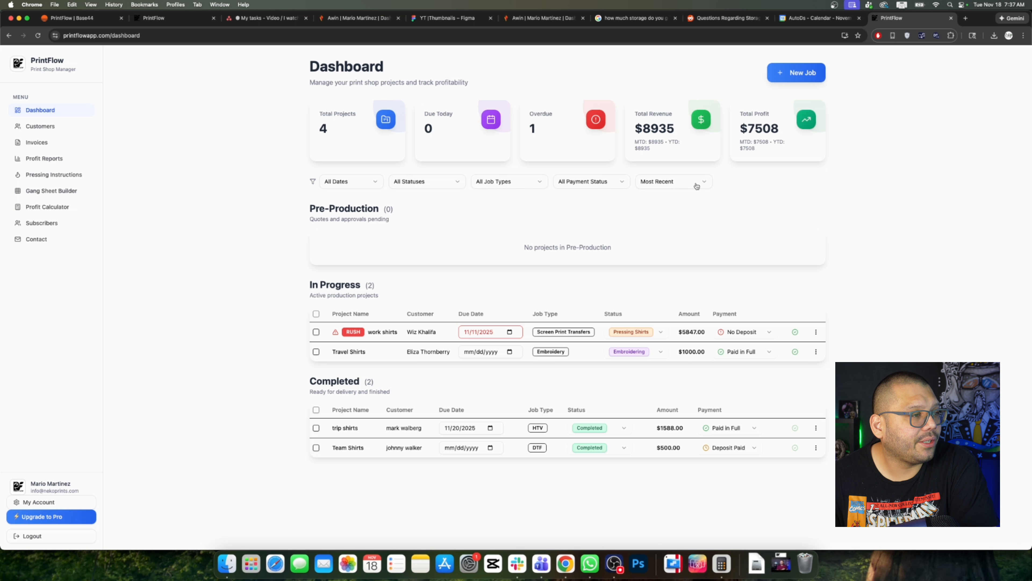
Step: Select all In Progress jobs, preview the bulk status and payment choices, then start a New Job
left_click(316, 314)
left_click(647, 118)
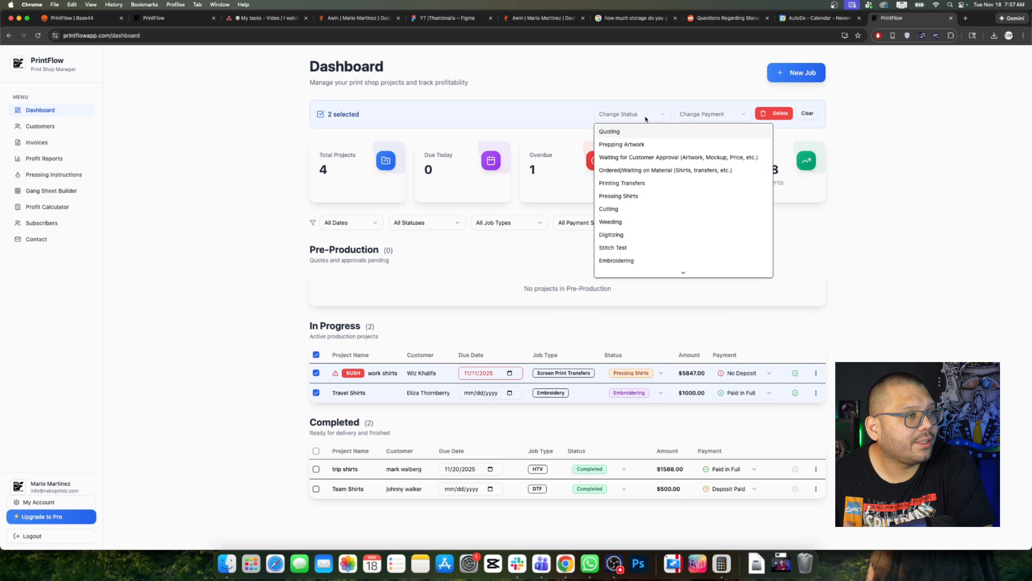
left_click(717, 117)
left_click(745, 119)
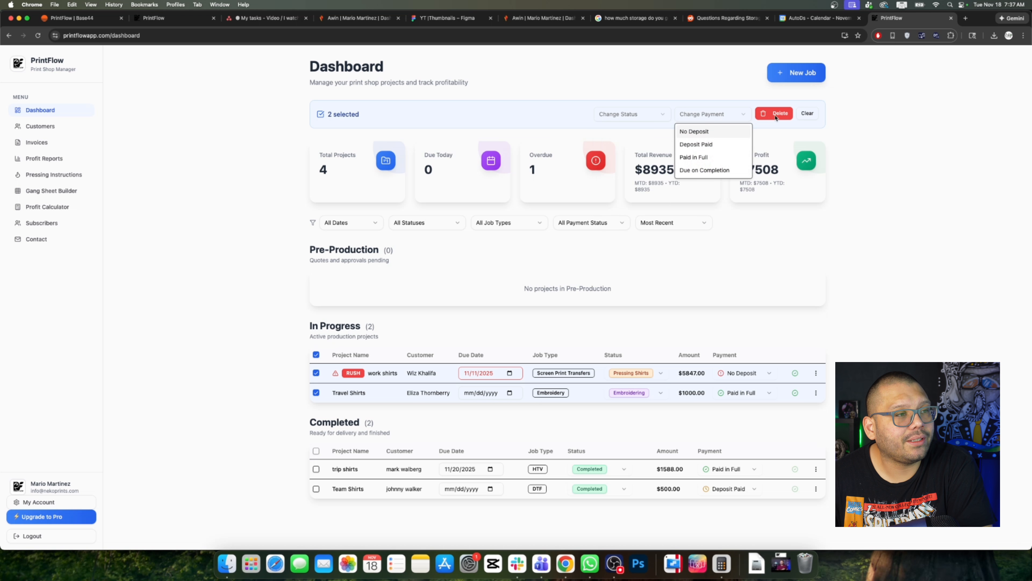
left_click(881, 128)
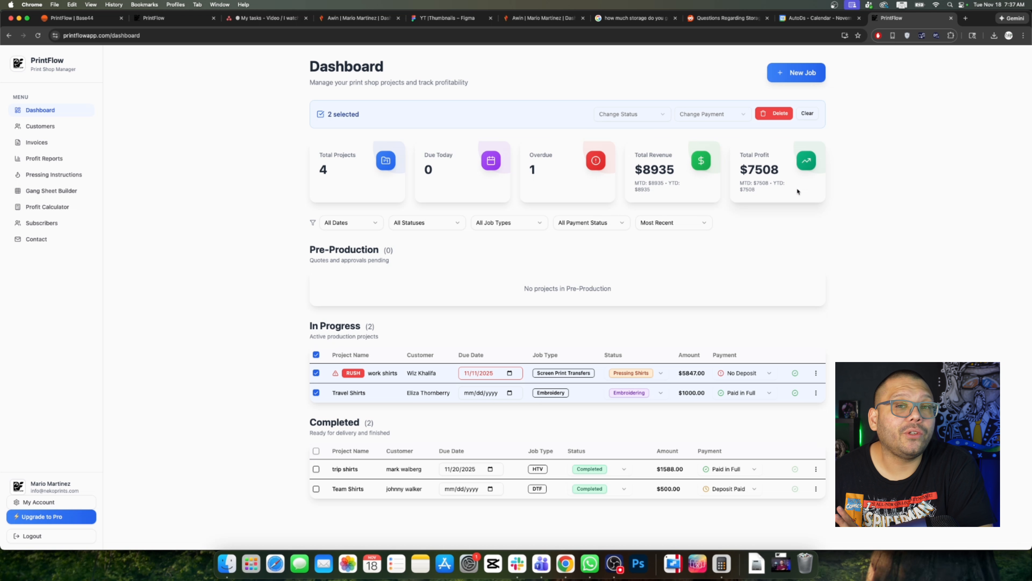
left_click(806, 79)
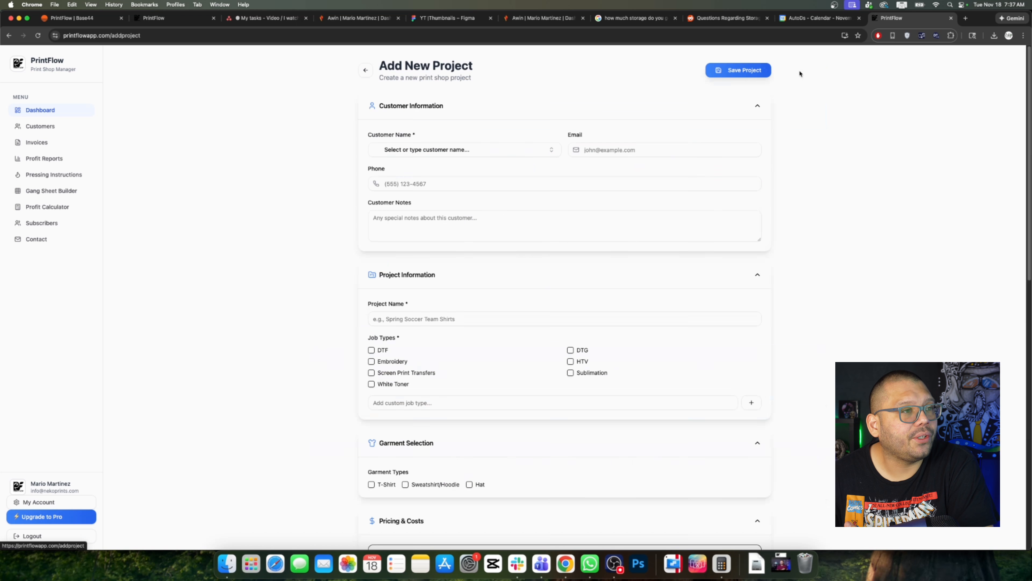
Step: Fill in the customer's name and e-mail address on the Add New Project form
left_click(447, 148)
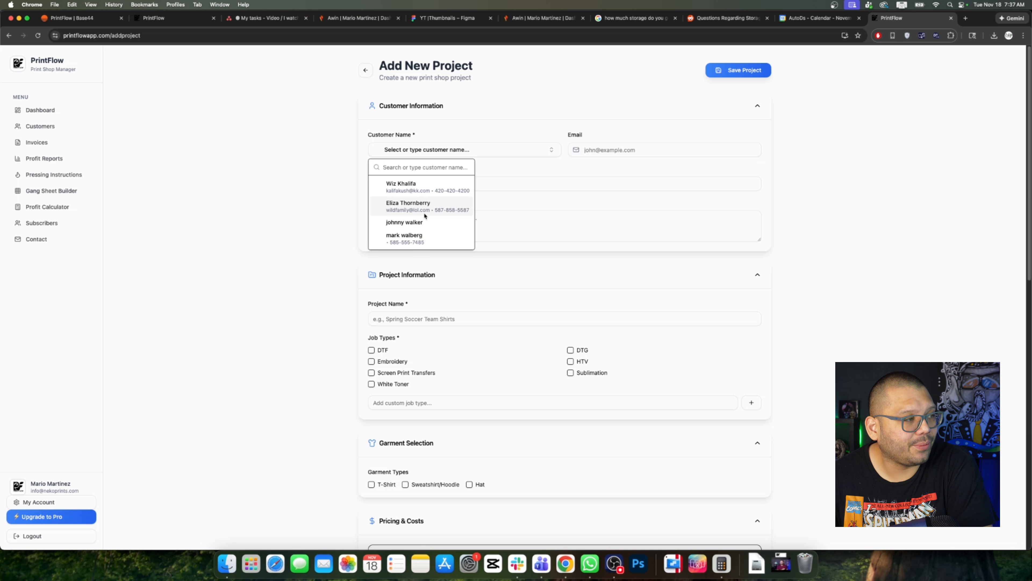
left_click(430, 150)
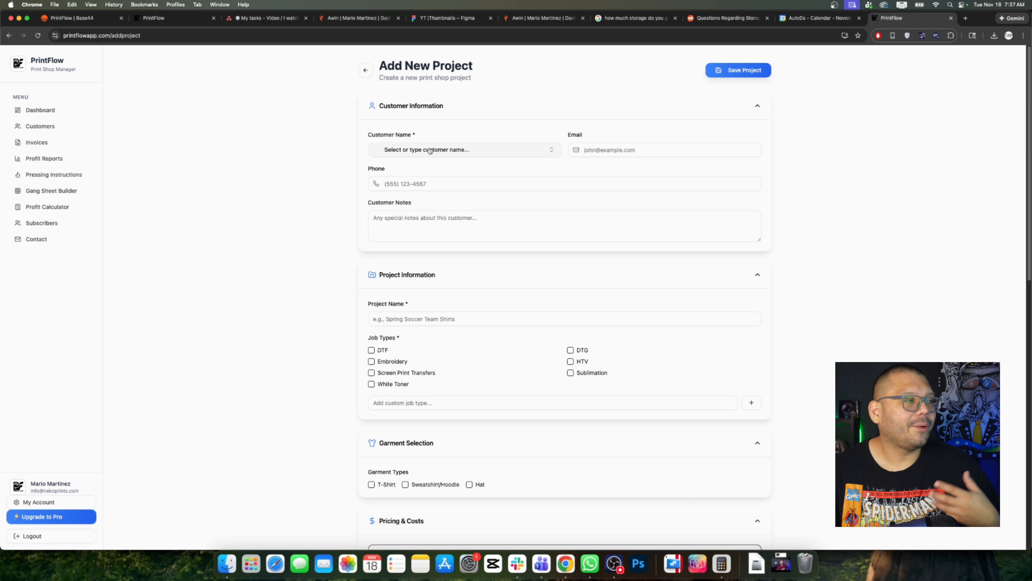
left_click(418, 149)
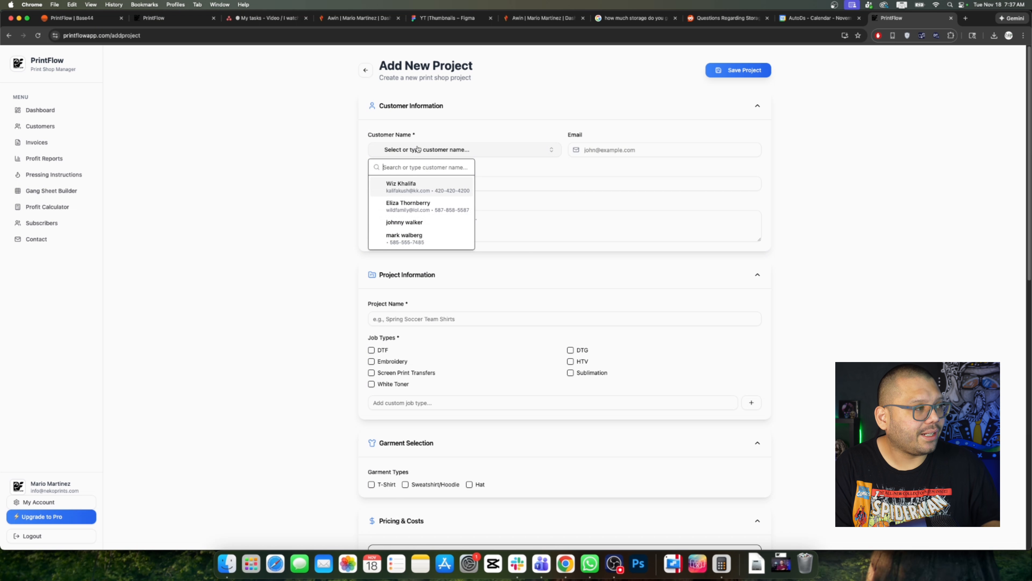
type("snoop do")
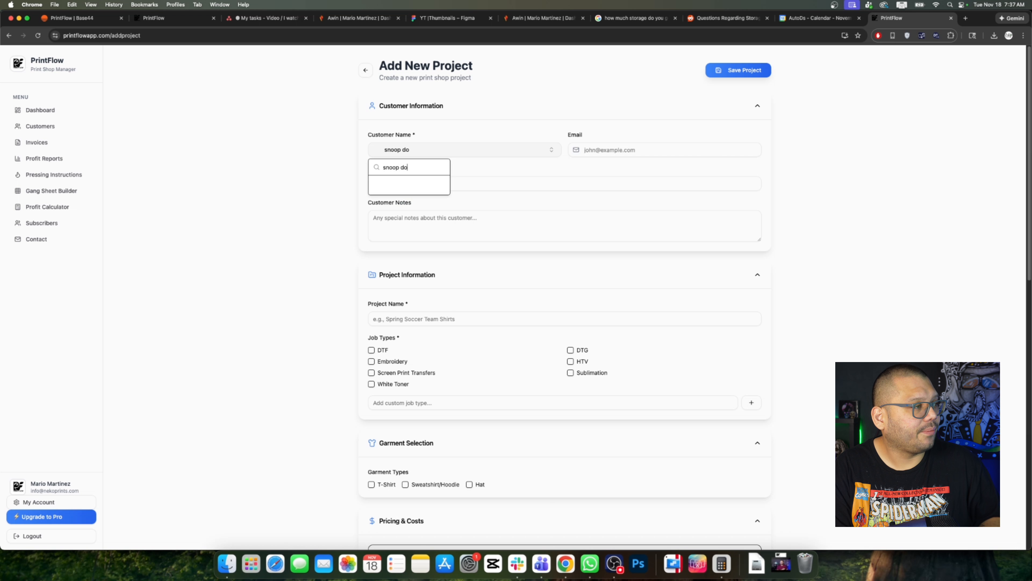
type("g")
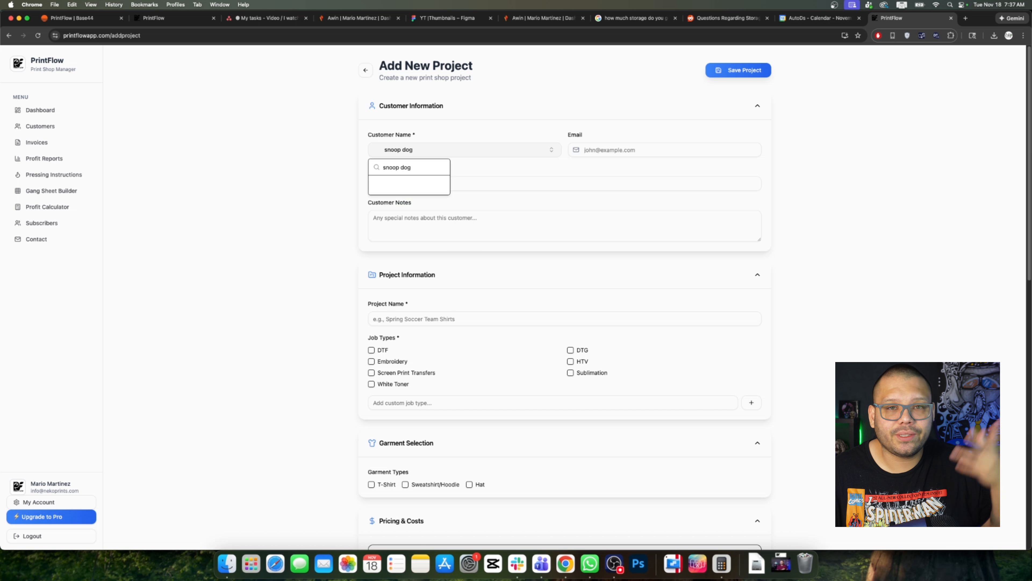
left_click(647, 153)
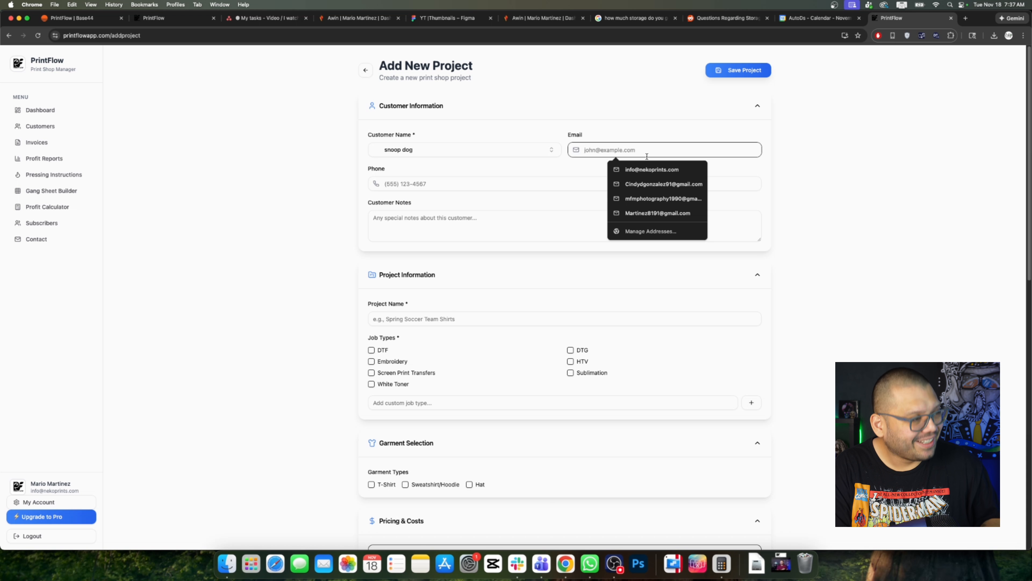
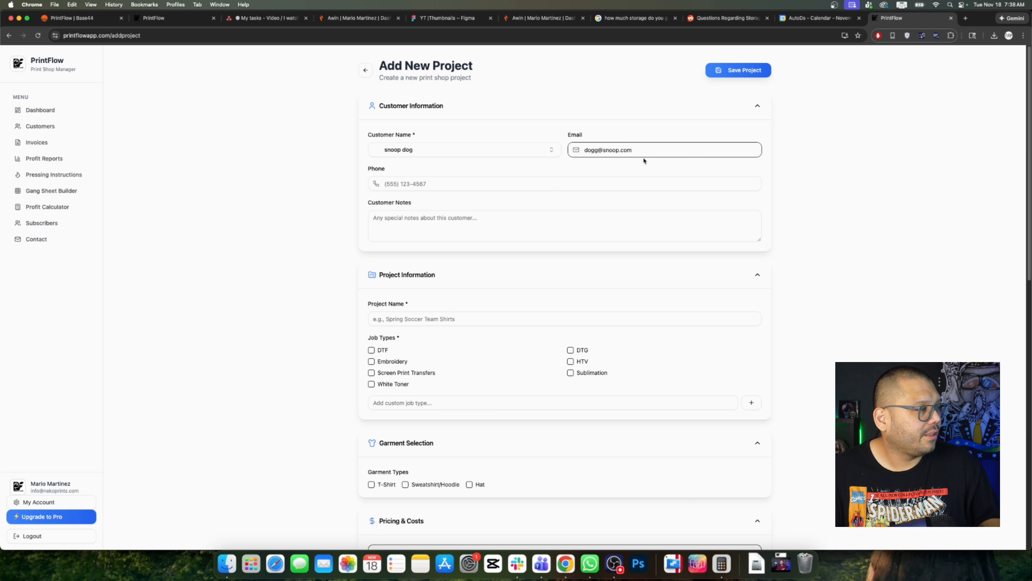
left_click(436, 183)
left_click(505, 221)
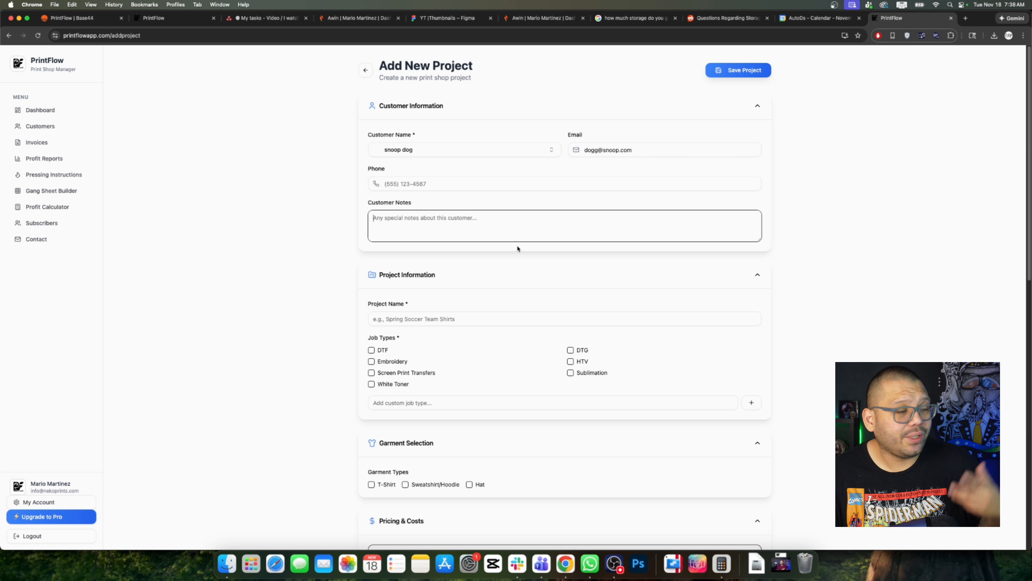
scroll(584, 277, "down", 3)
Step: Name the project 'snoops shirts' and tick DTF and Screen Print Transfers, leaving Embroidery off
left_click(414, 259)
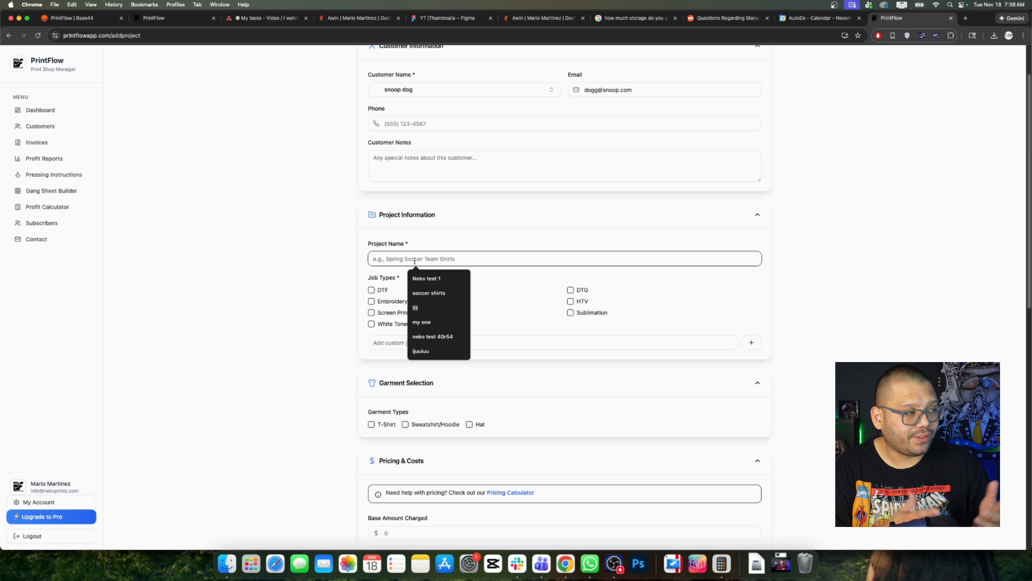
type("snoops shirts")
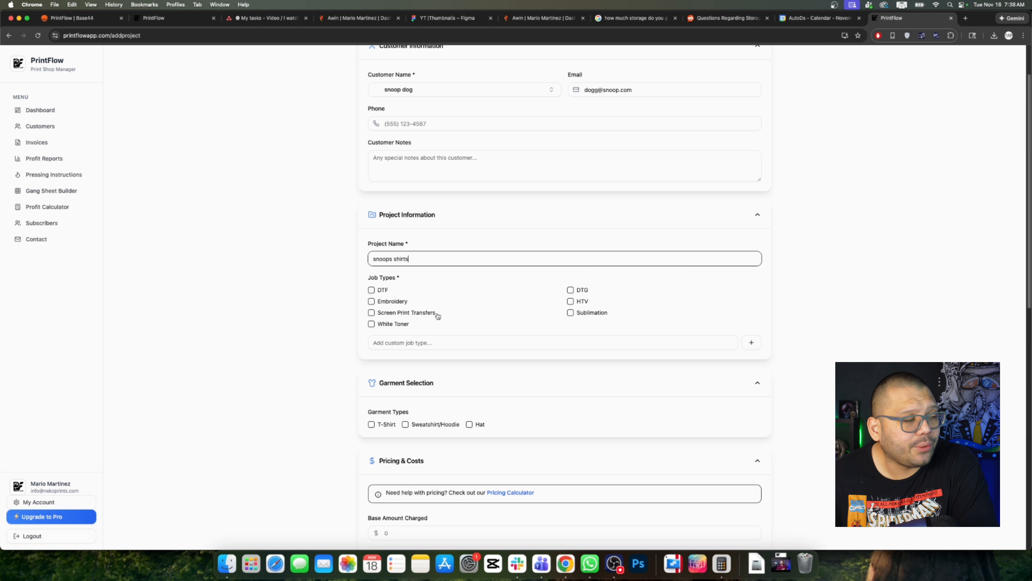
left_click(371, 289)
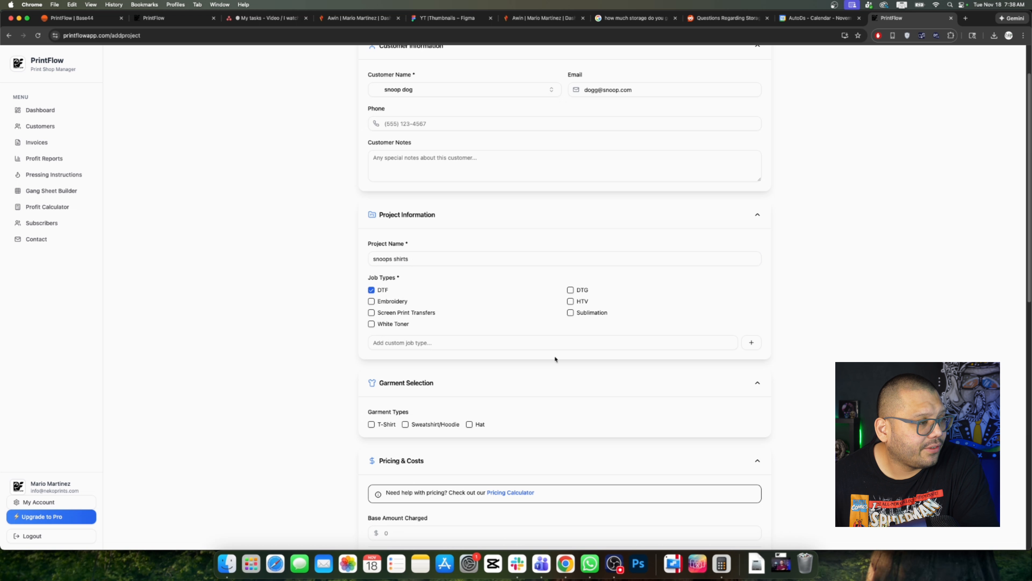
left_click(389, 302)
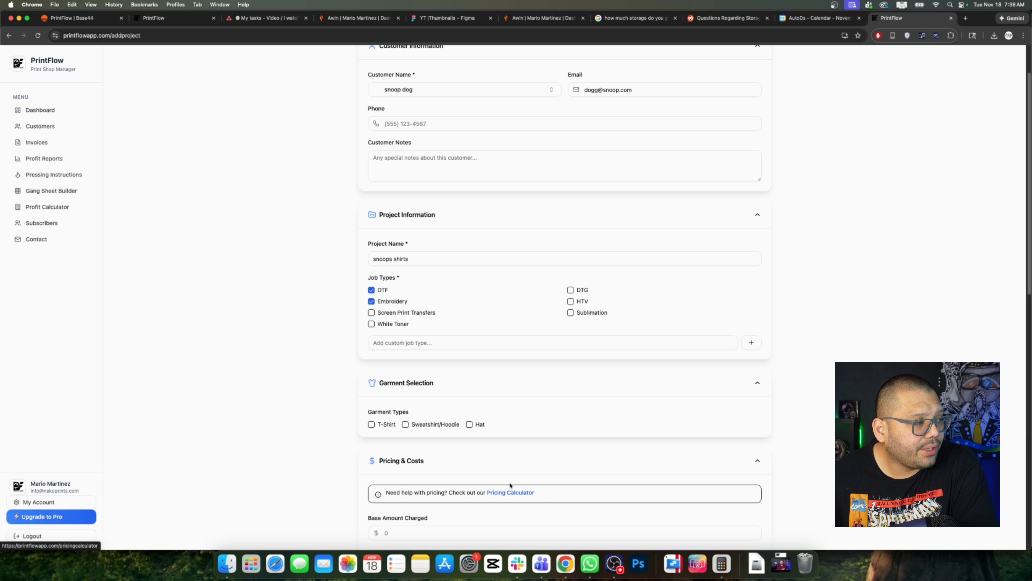
left_click(410, 313)
left_click(392, 302)
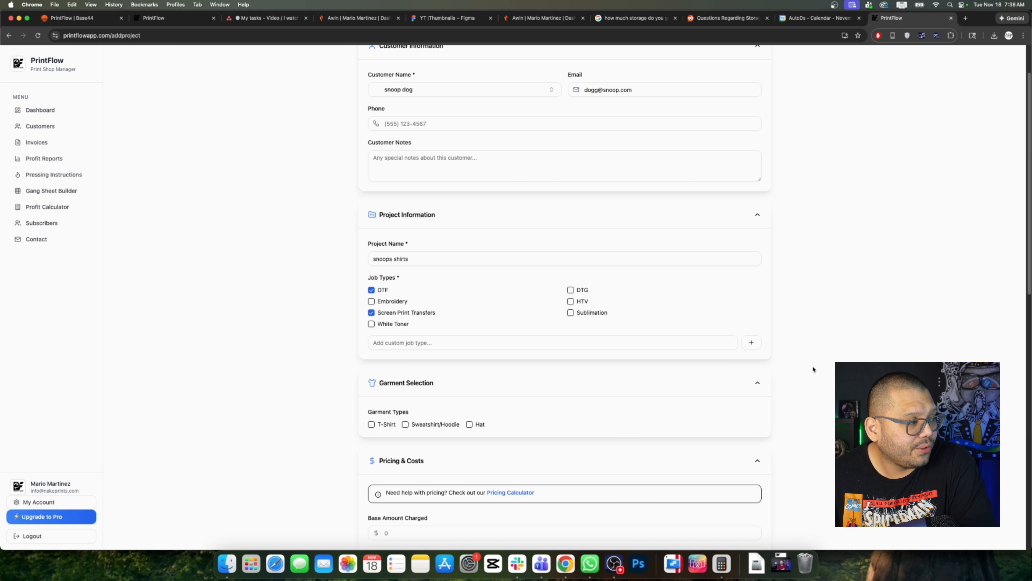
Step: Start and cancel a custom job type, then scroll down the form
scroll(813, 369, "down", 5)
left_click(411, 201)
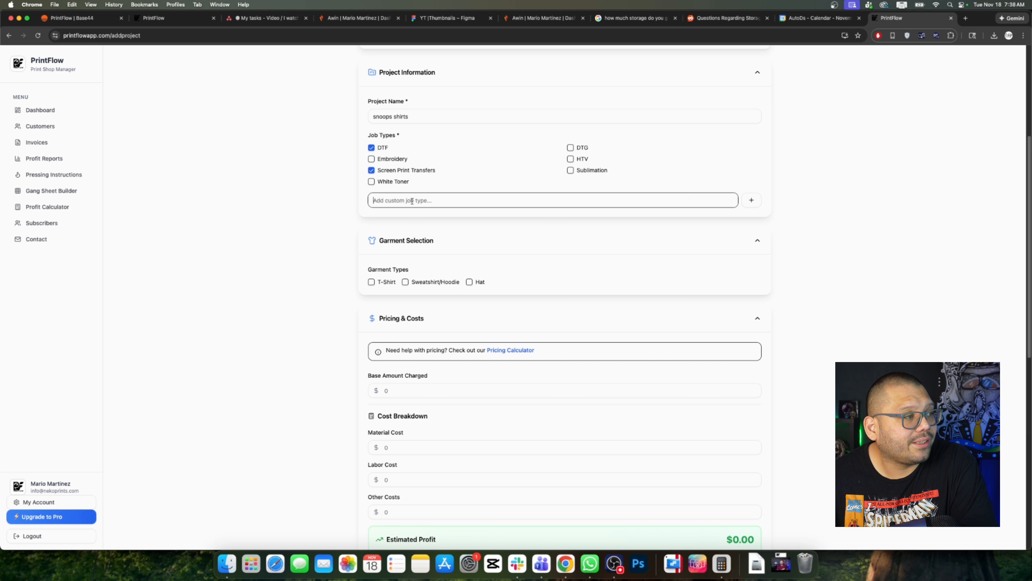
left_click(739, 220)
scroll(444, 342, "down", 1)
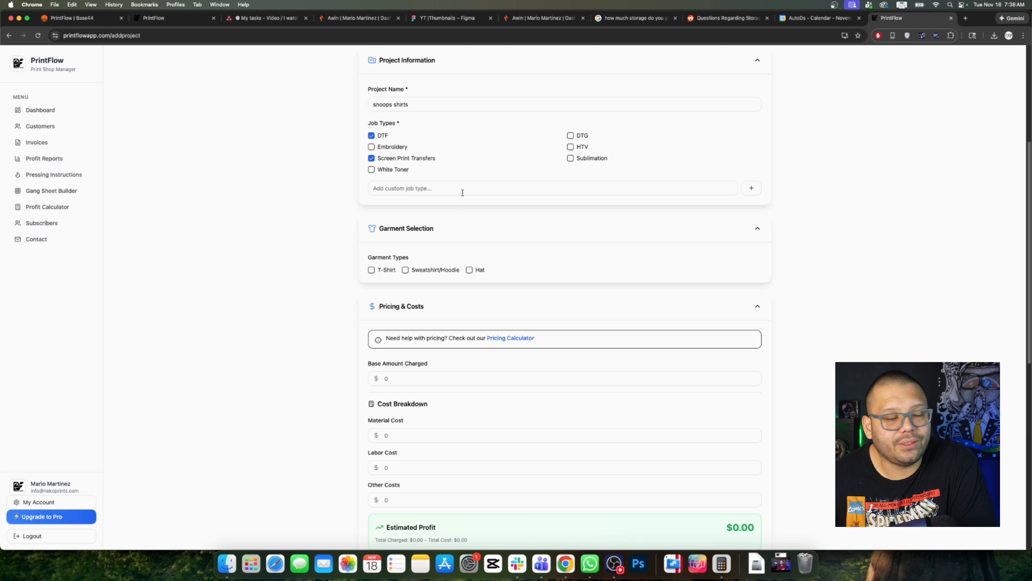
scroll(413, 247, "down", 3)
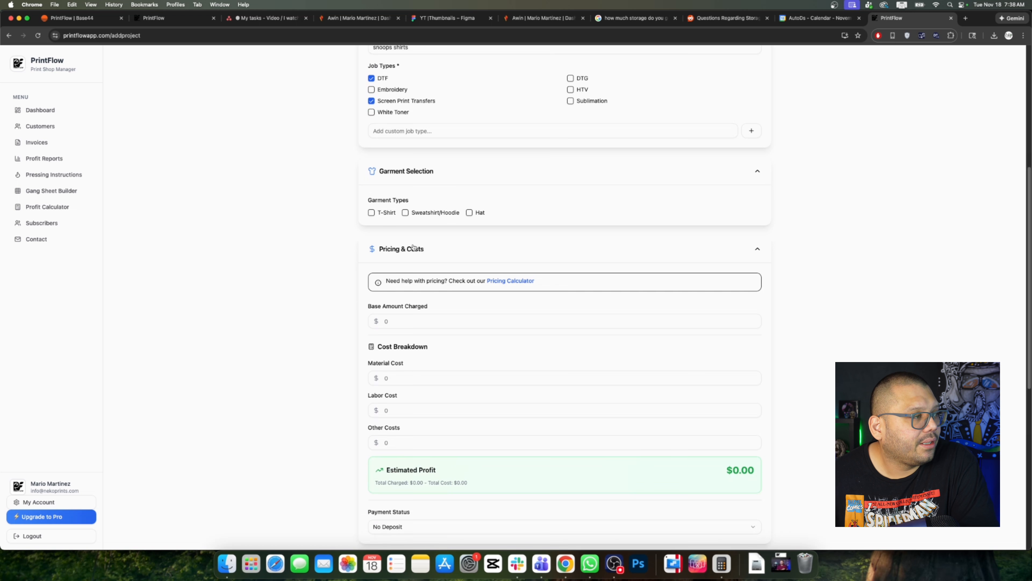
Step: Leave T-Shirt as the only garment type, unticking Sweatshirts/Hoodies and Hats
left_click(382, 214)
left_click(433, 213)
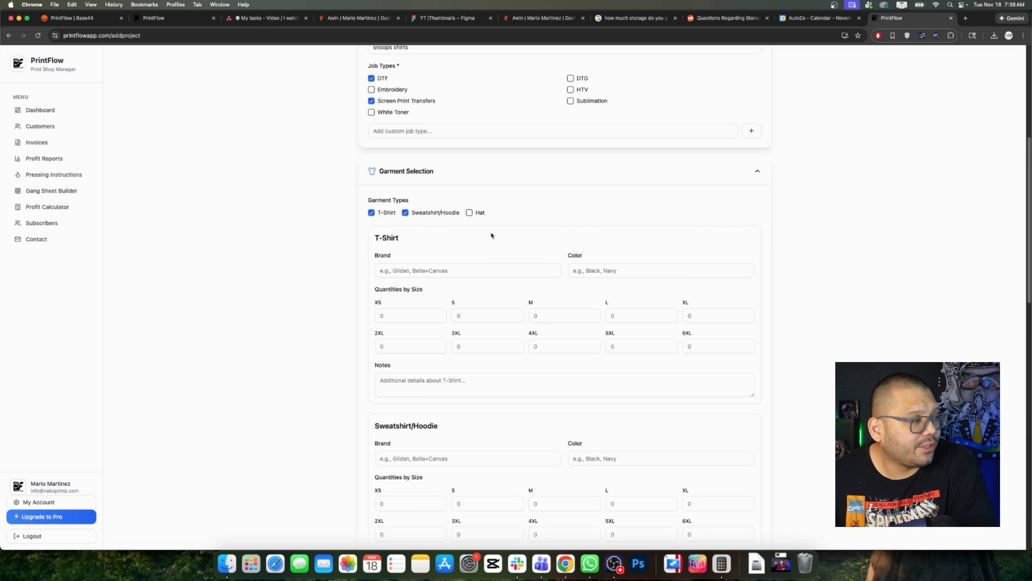
left_click(469, 212)
scroll(479, 244, "down", 3)
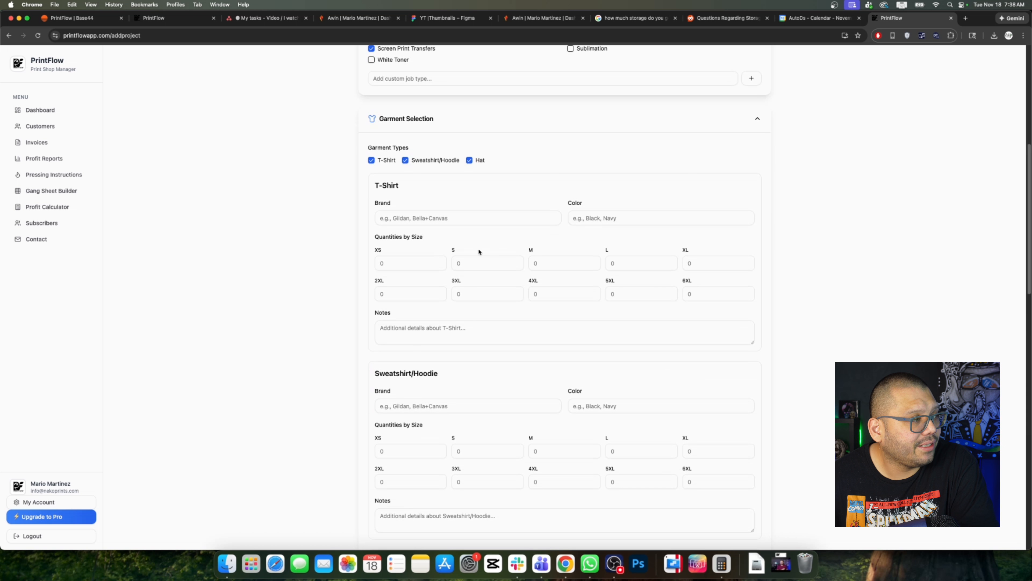
scroll(477, 284, "down", 1)
scroll(477, 320, "down", 10)
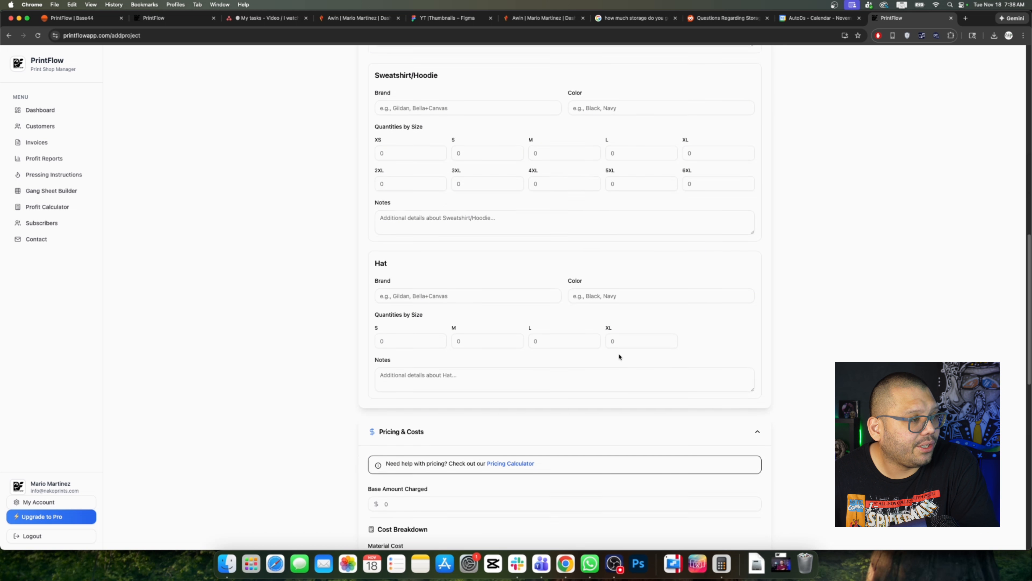
scroll(620, 357, "up", 15)
left_click(468, 276)
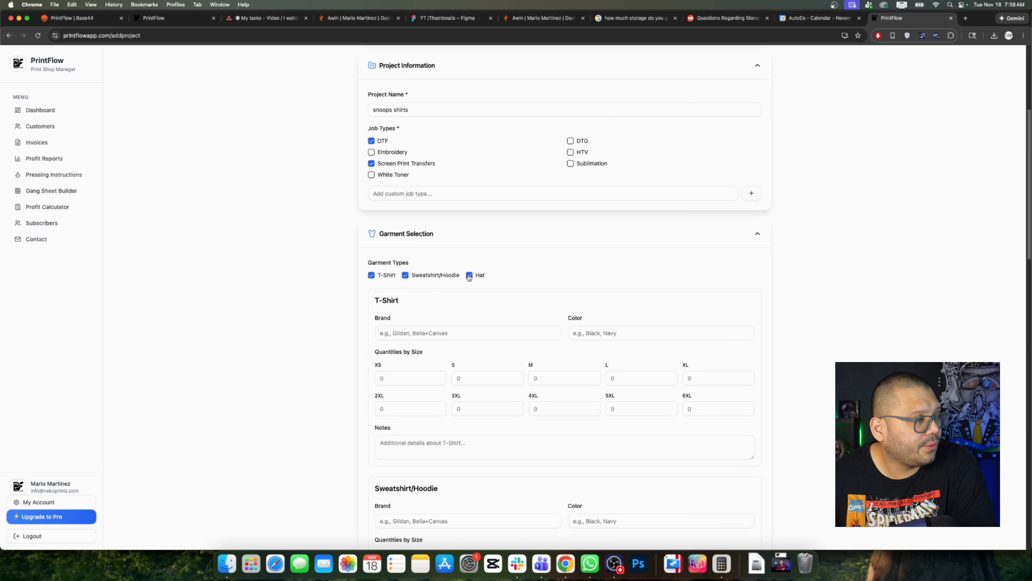
left_click(424, 277)
Step: Set the T-shirts to Original Favorites brand in Purple, 5 in size M and 4 in size L
left_click(431, 333)
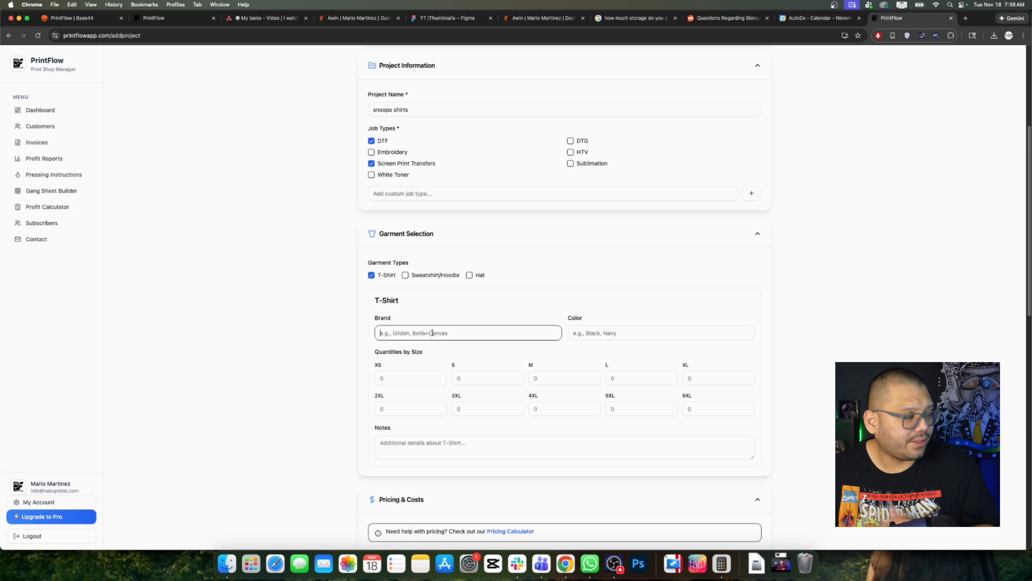
type("Gildans")
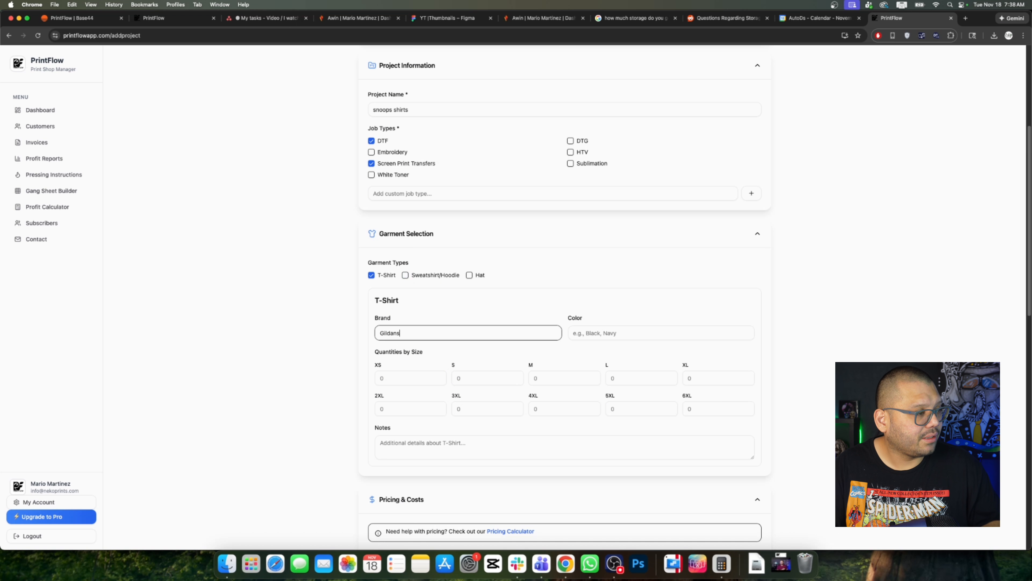
key("BackSpace")
key("BackSpace")
key("BackSpace")
type("Ori")
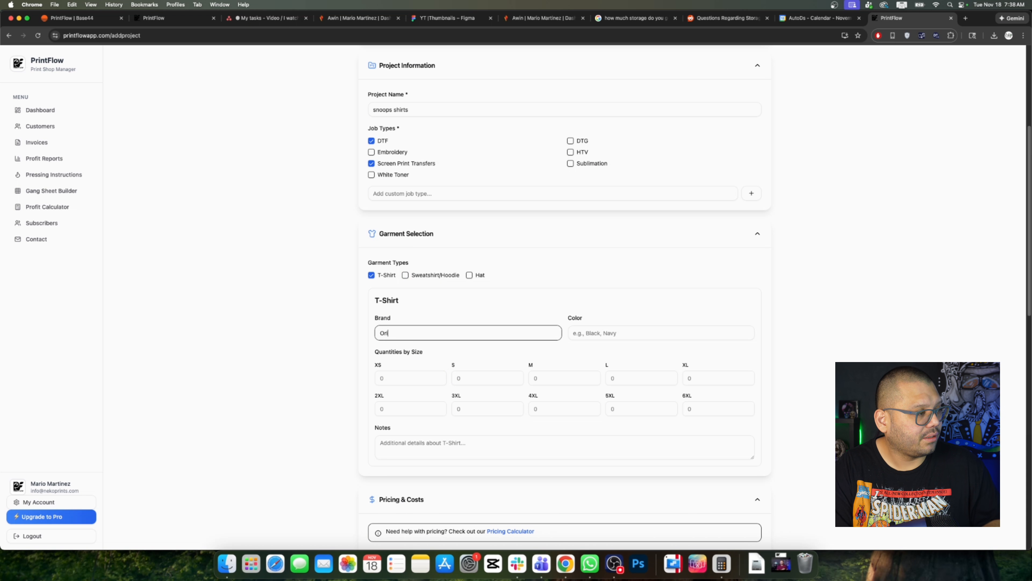
type("ginal Favorites")
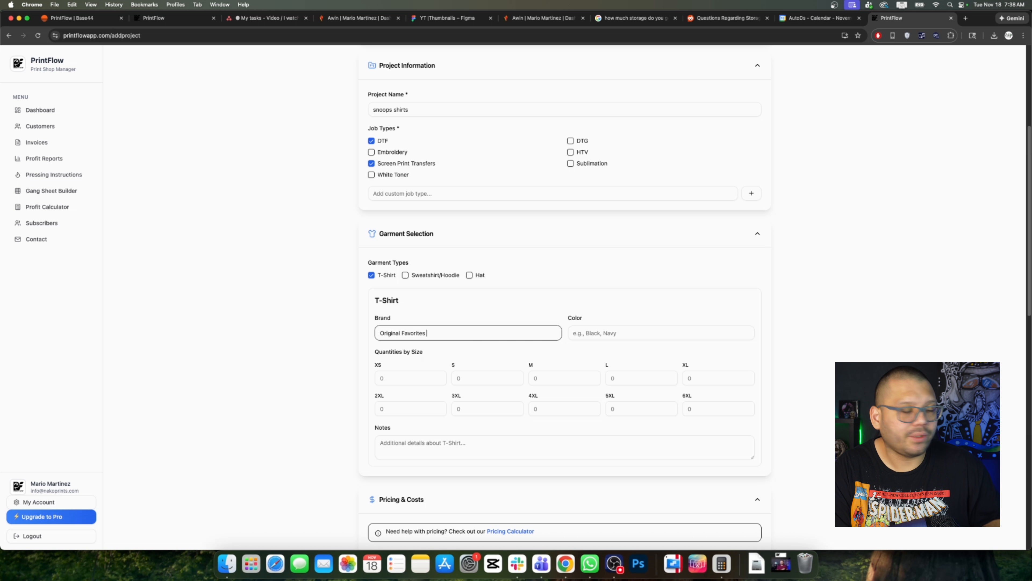
key("Tab")
type("Prupl")
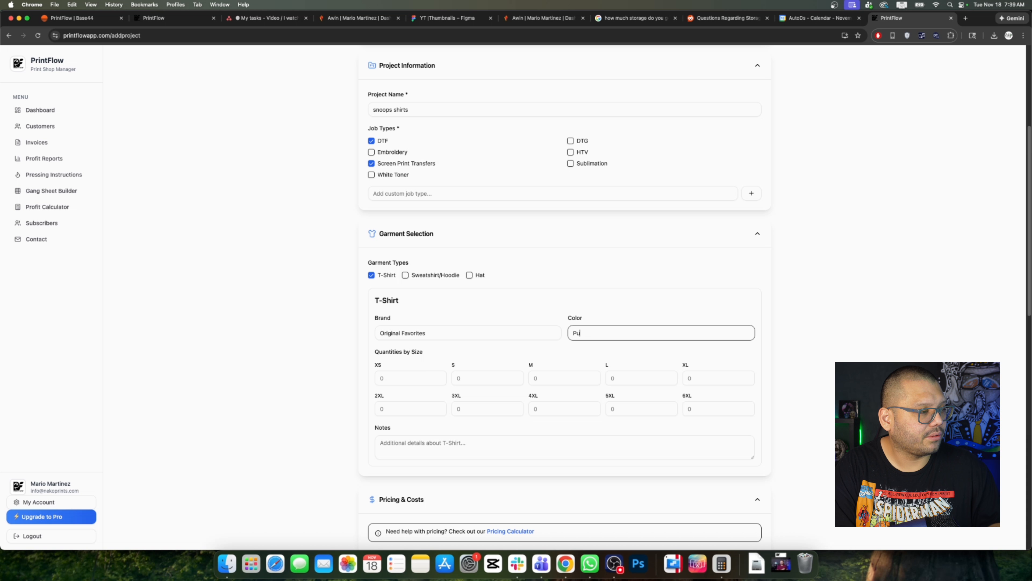
type("rple")
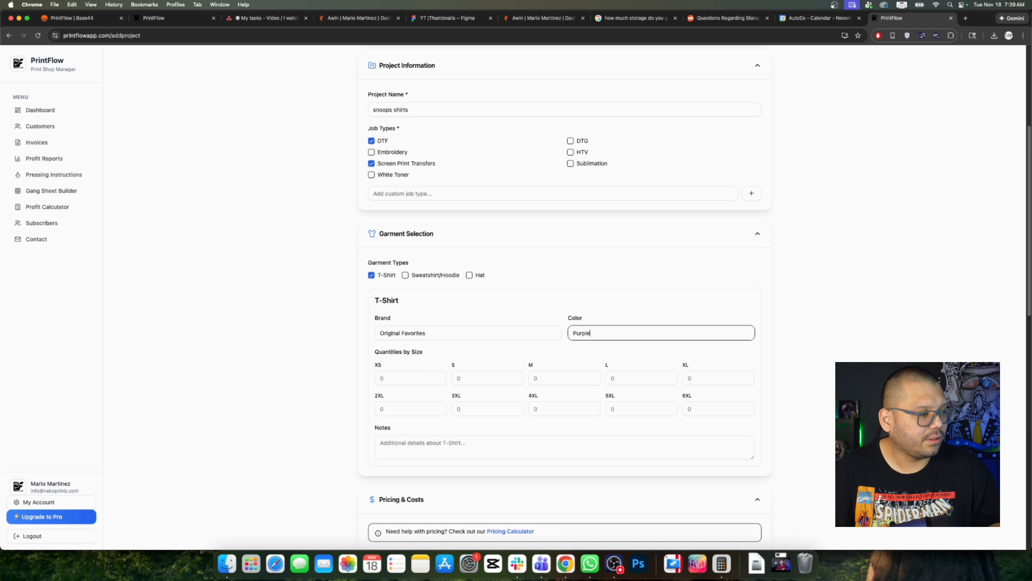
left_click(558, 378)
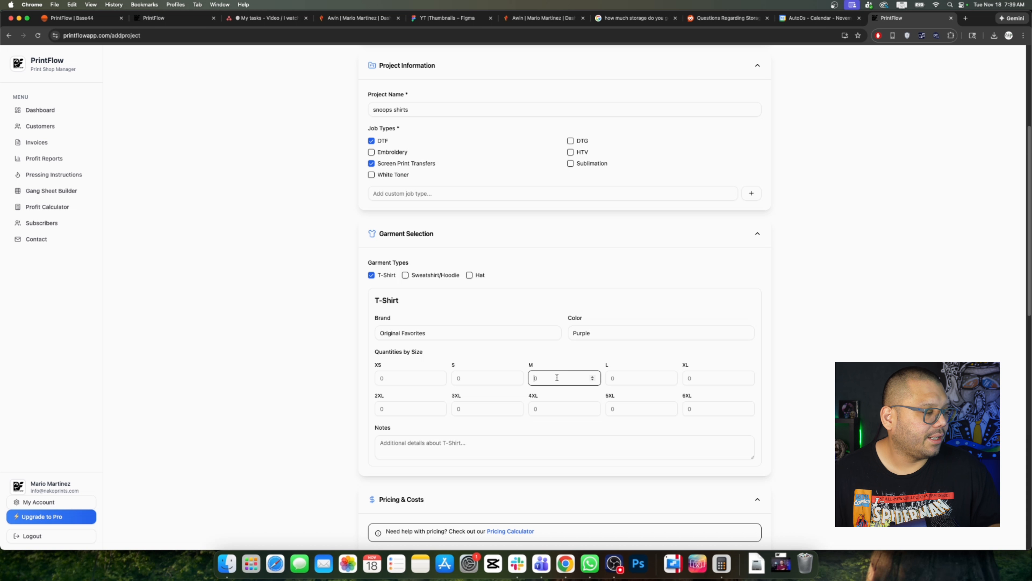
left_click(607, 378)
type("4")
left_click(850, 309)
scroll(683, 349, "down", 3)
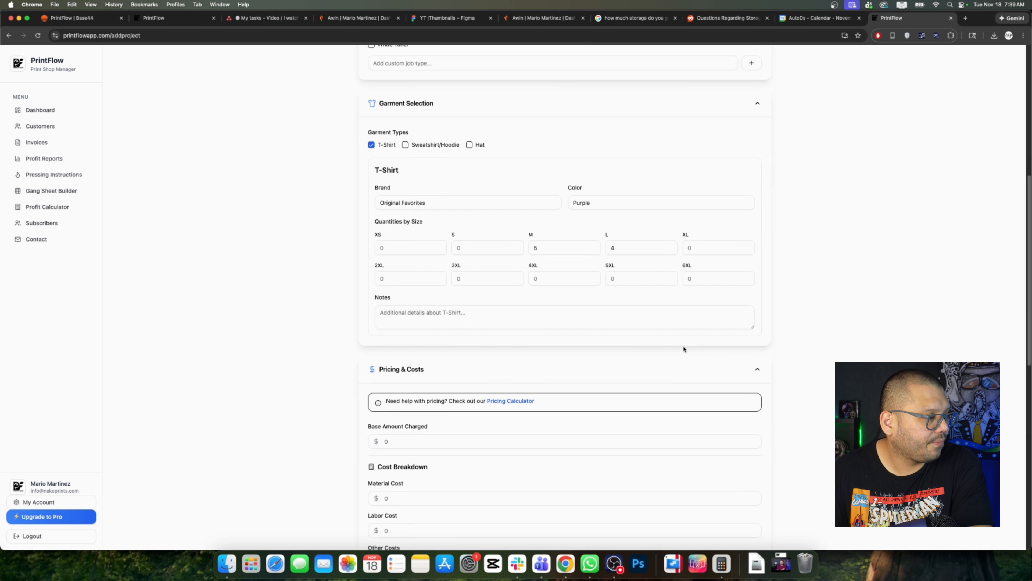
scroll(471, 311, "down", 5)
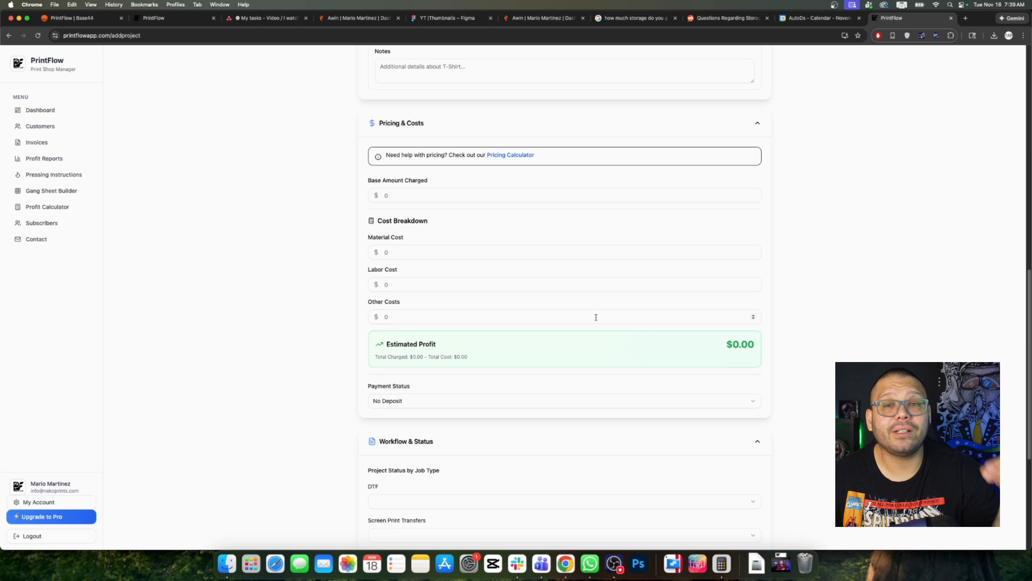
Step: Enter 800 as Base Amount Charged and 300 as Material Cost
left_click(410, 196)
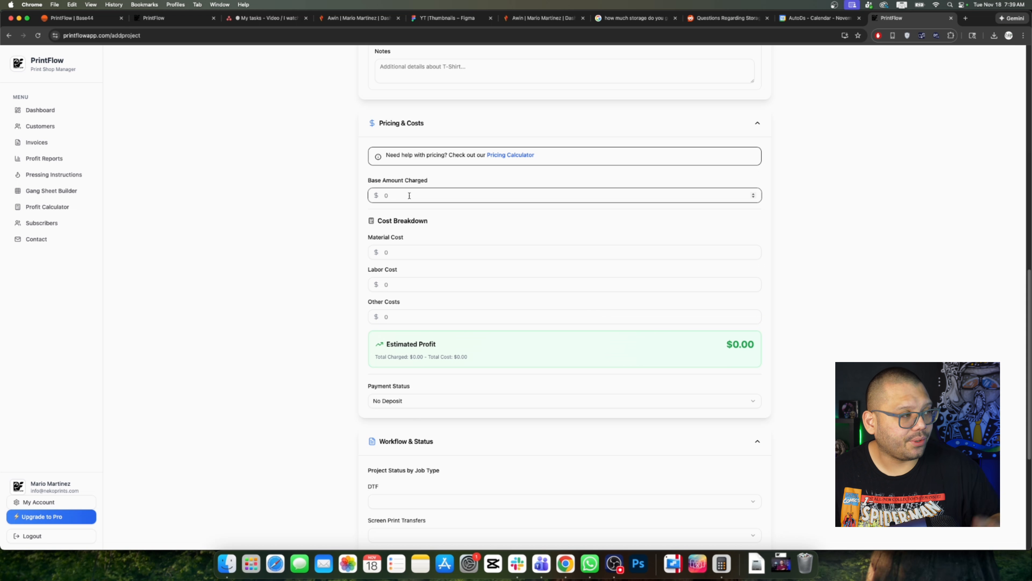
type("800")
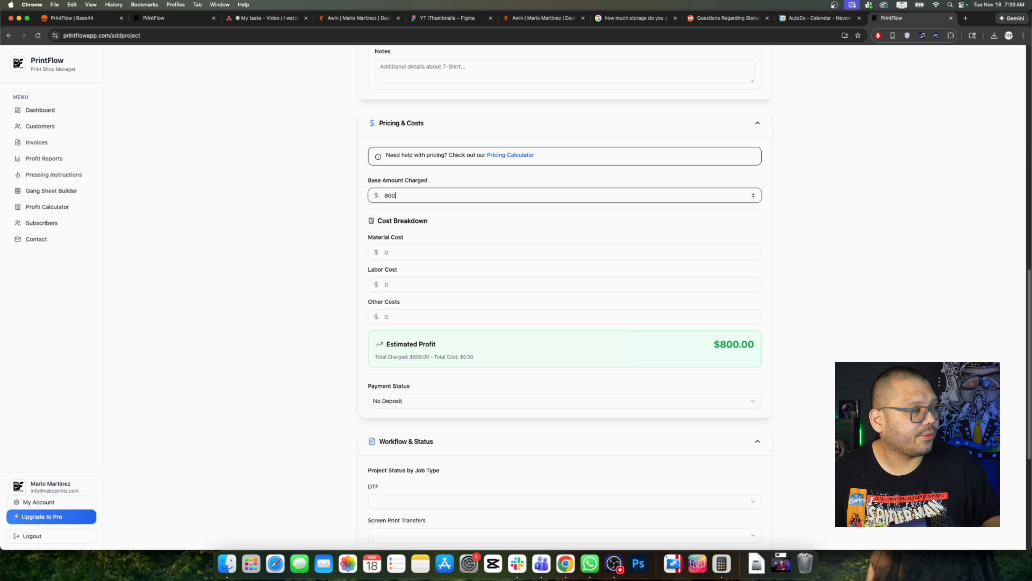
key("Tab")
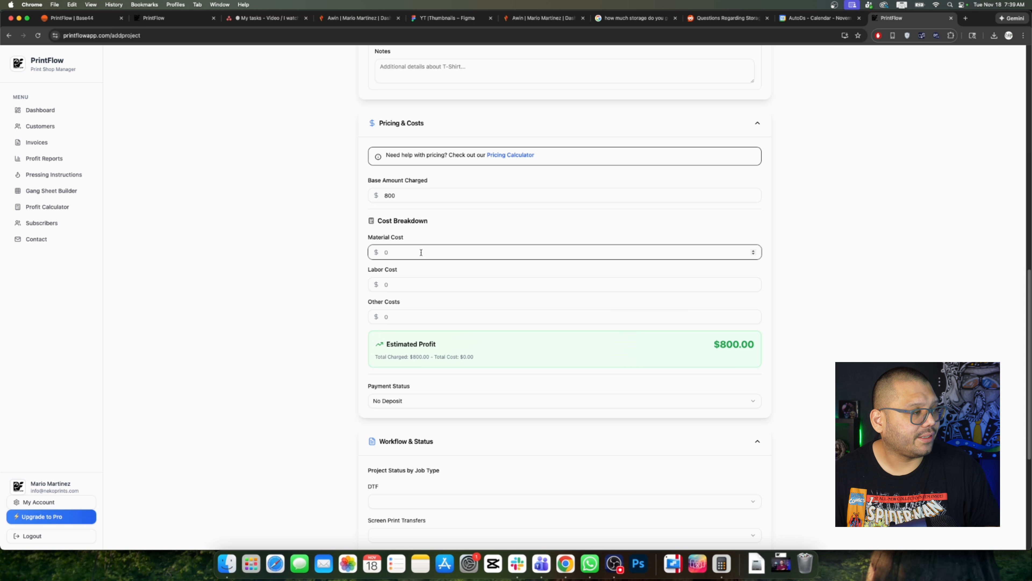
type("300")
left_click(752, 358)
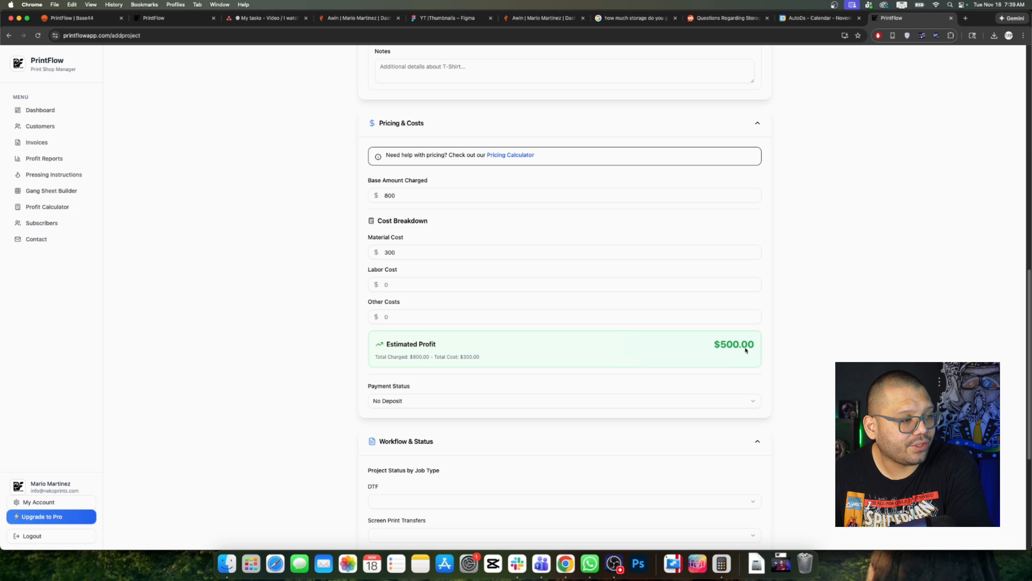
scroll(794, 364, "down", 3)
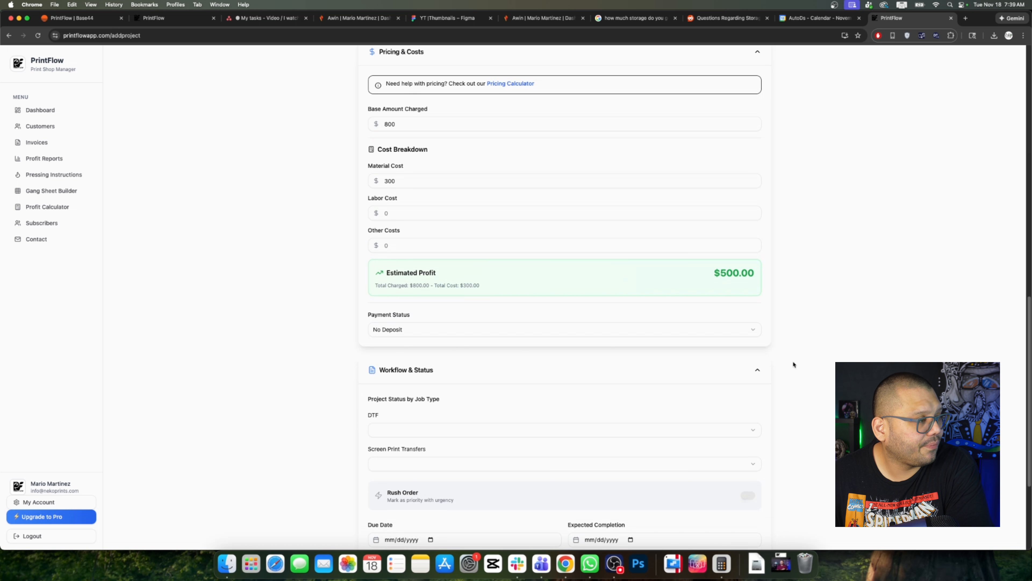
Step: Set Payment Status to Deposit Paid with a $500 deposit, leaving $300 pending
left_click(435, 330)
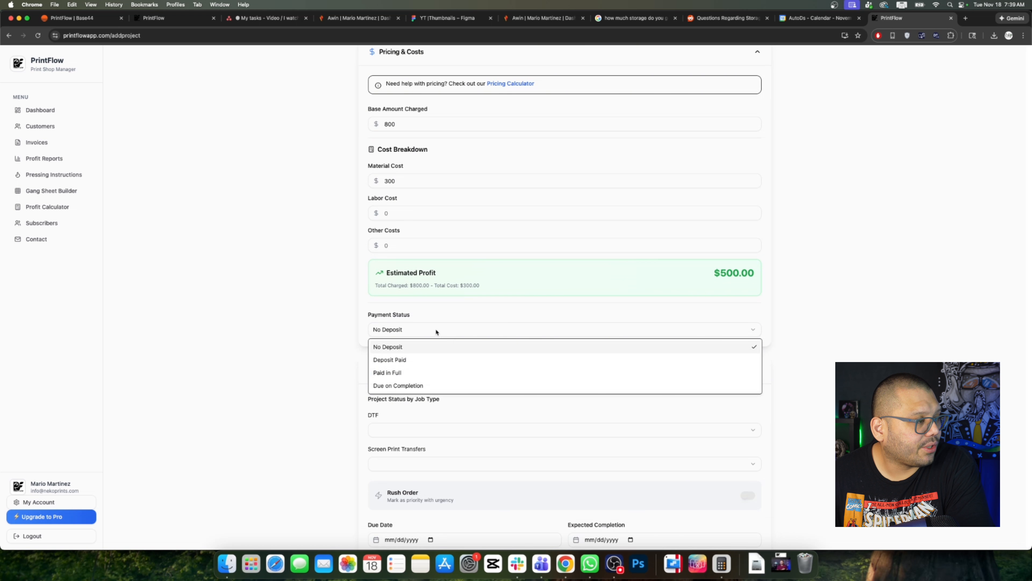
left_click(394, 360)
left_click(552, 367)
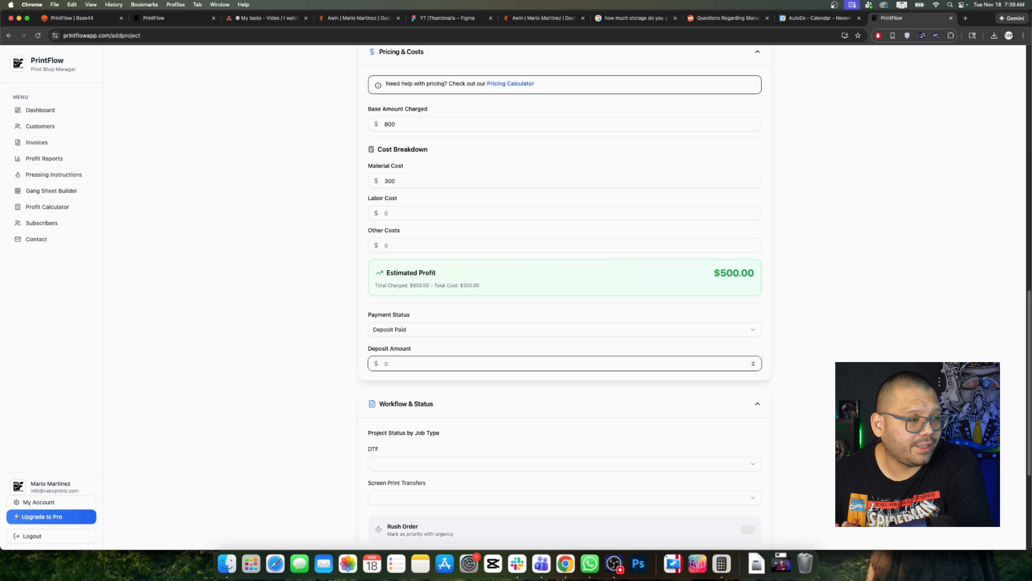
type("500")
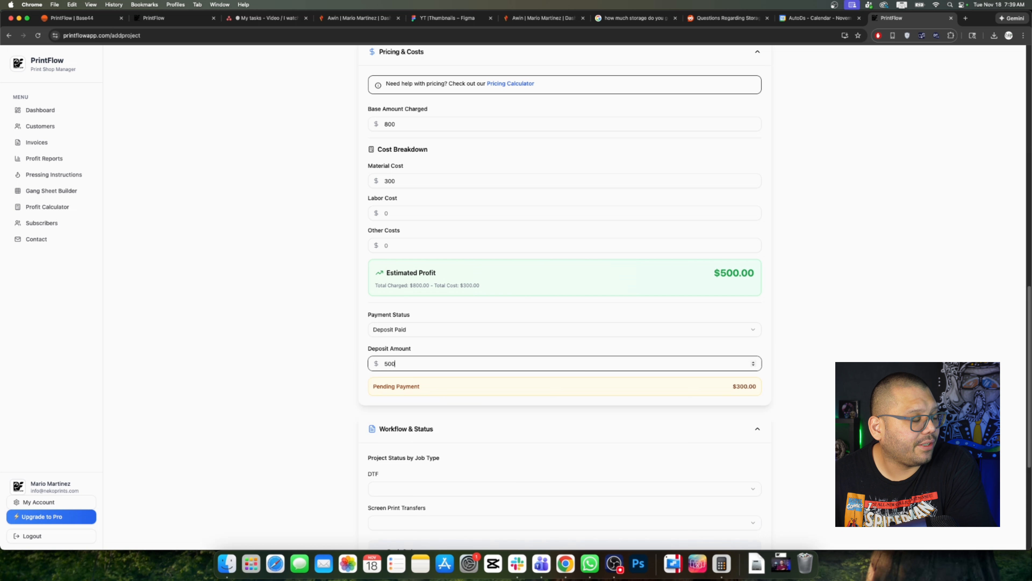
left_click(883, 320)
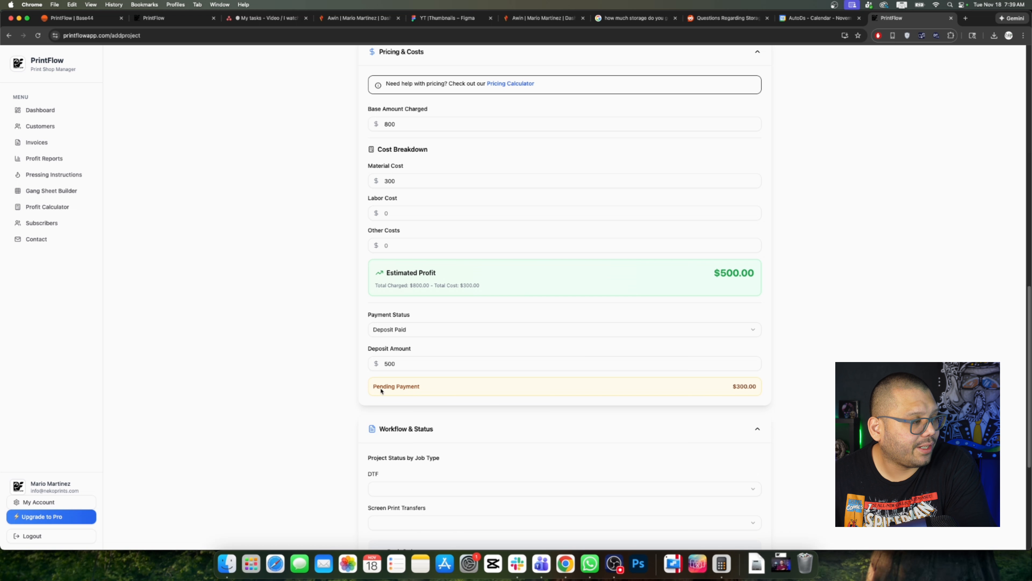
left_click_drag(381, 389, 766, 393)
left_click(810, 411)
scroll(811, 412, "down", 1)
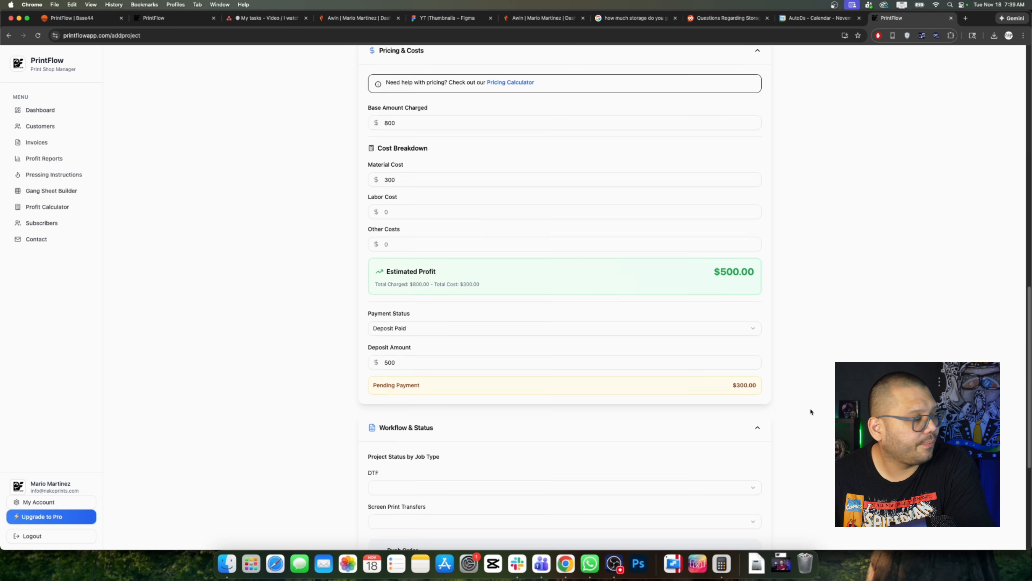
scroll(810, 410, "down", 5)
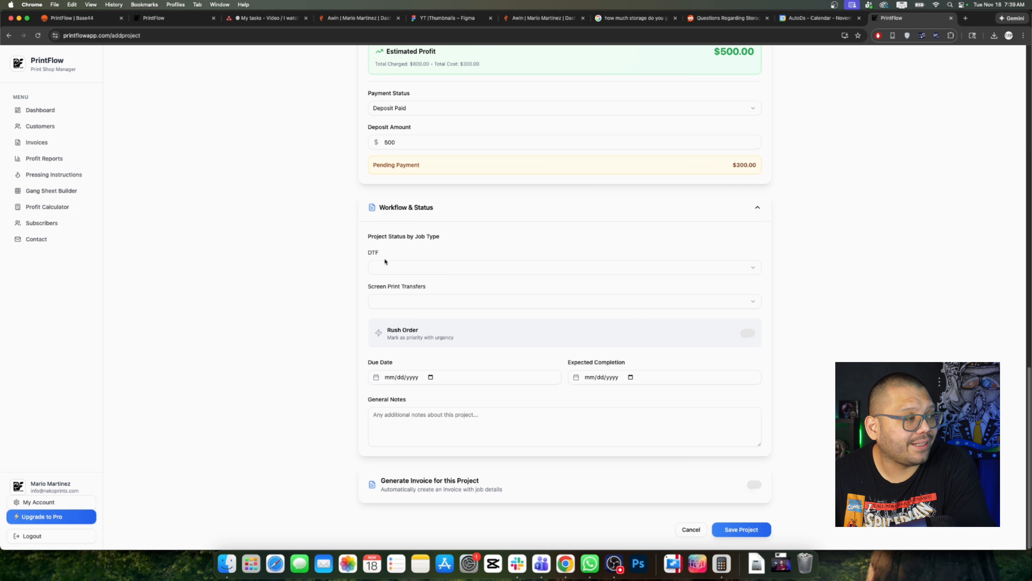
Step: Set DTF to Waiting for Customer Approval and Screen Print Transfers to Ordered/Waiting on Material
double_click(371, 253)
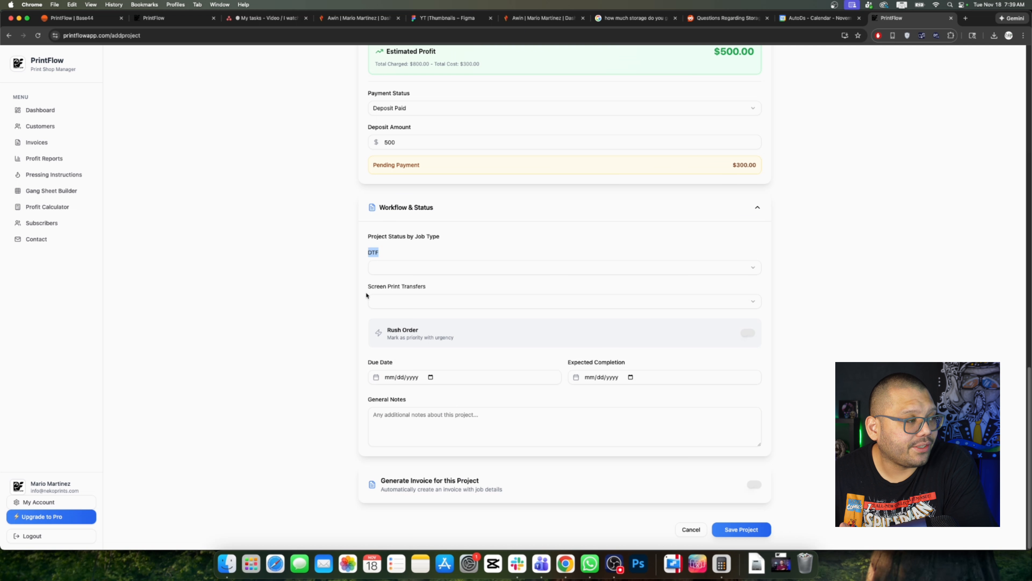
left_click_drag(367, 286, 435, 288)
left_click(479, 269)
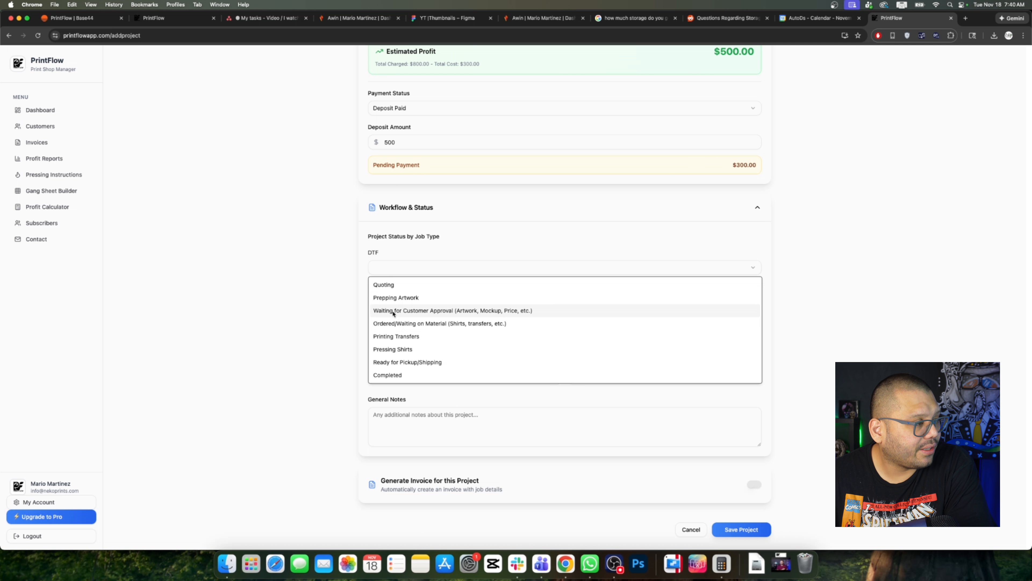
left_click(474, 312)
left_click(867, 343)
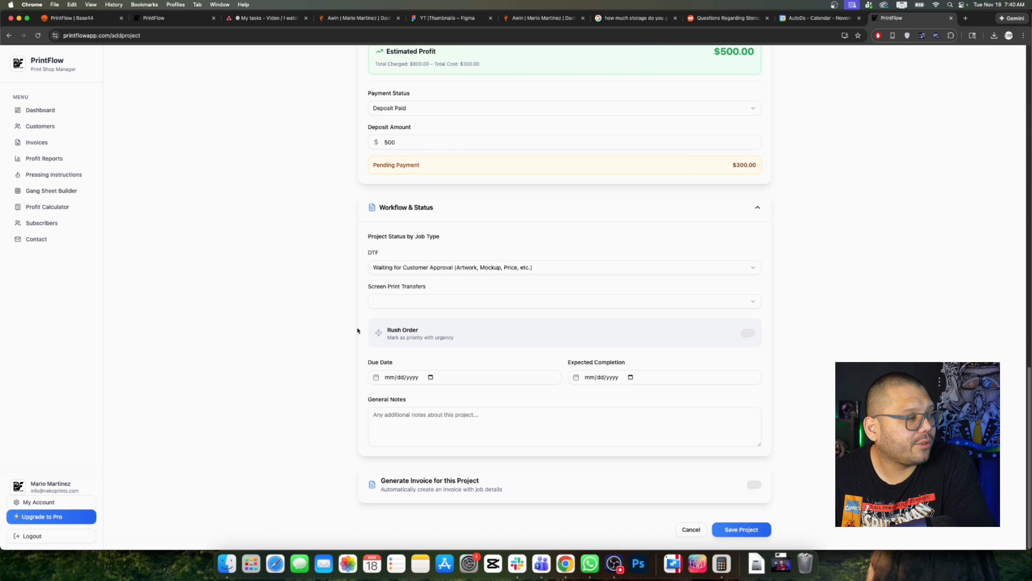
left_click(392, 303)
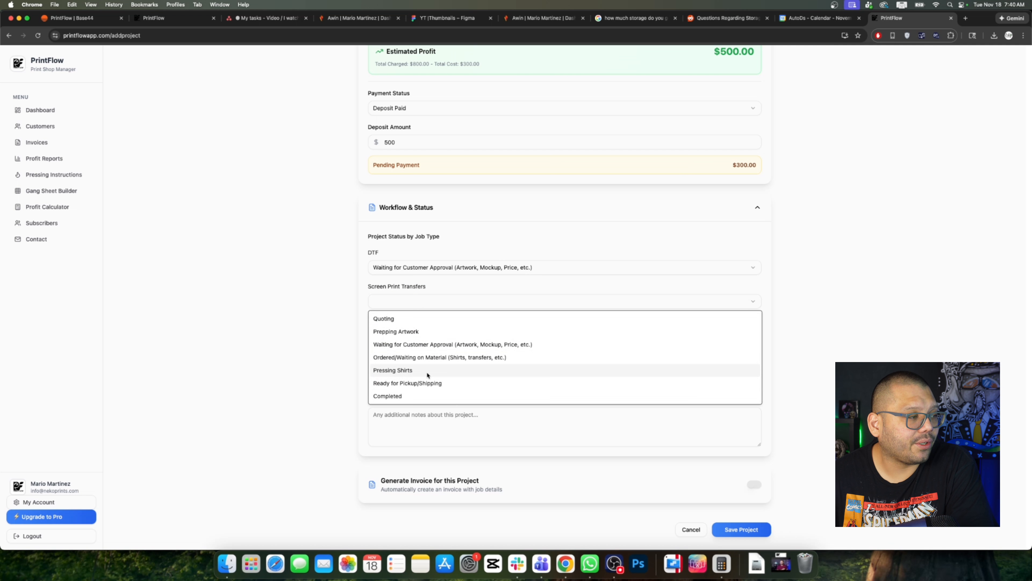
left_click(409, 360)
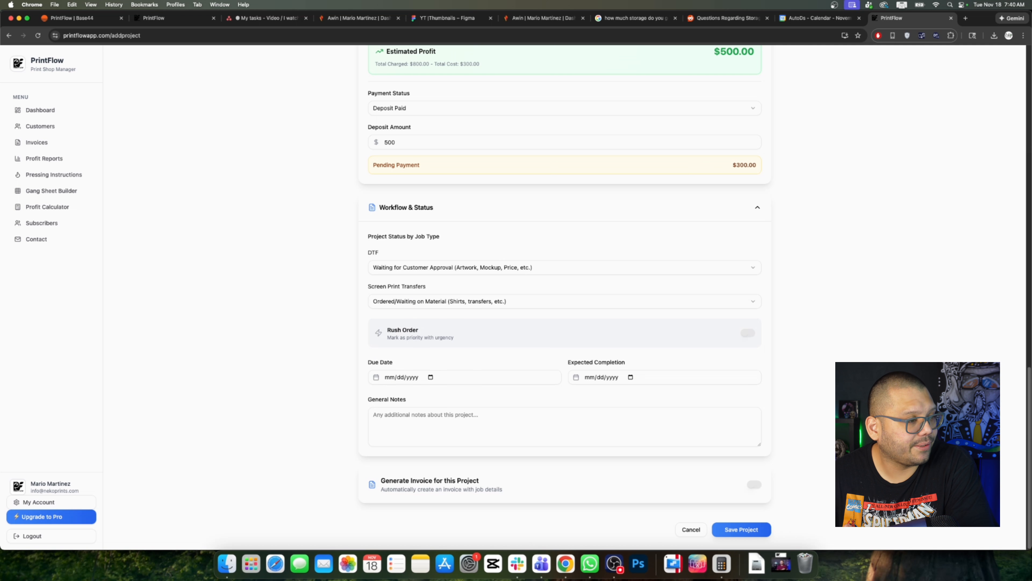
Step: Review the DTF status choices and toggle the rush order flag on and back off
left_click(429, 267)
left_click(543, 390)
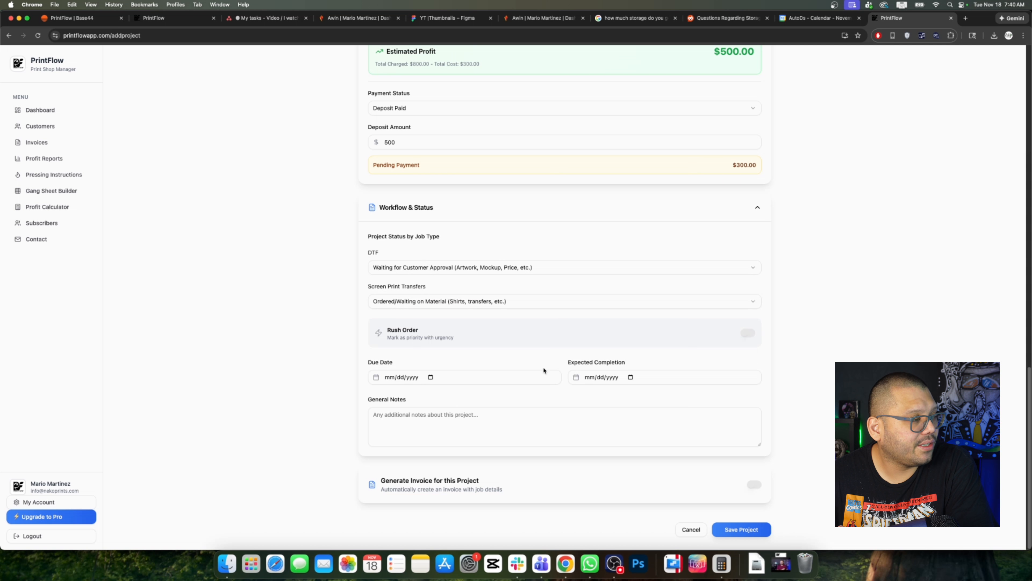
left_click(748, 333)
left_click(750, 337)
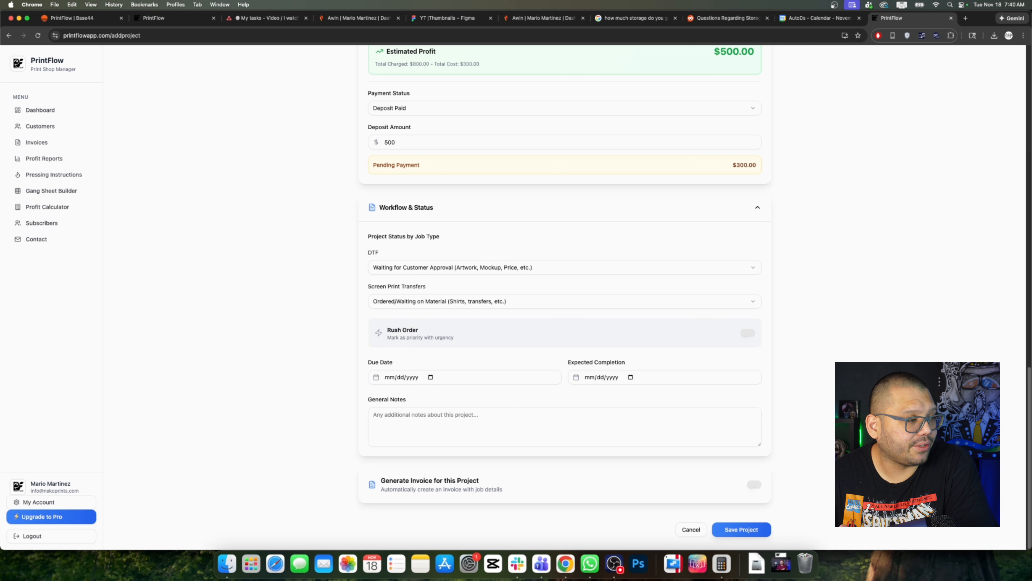
Step: Set Due Date to November 21 and Expected Completion to November 20, clearing the late warning
left_click(393, 378)
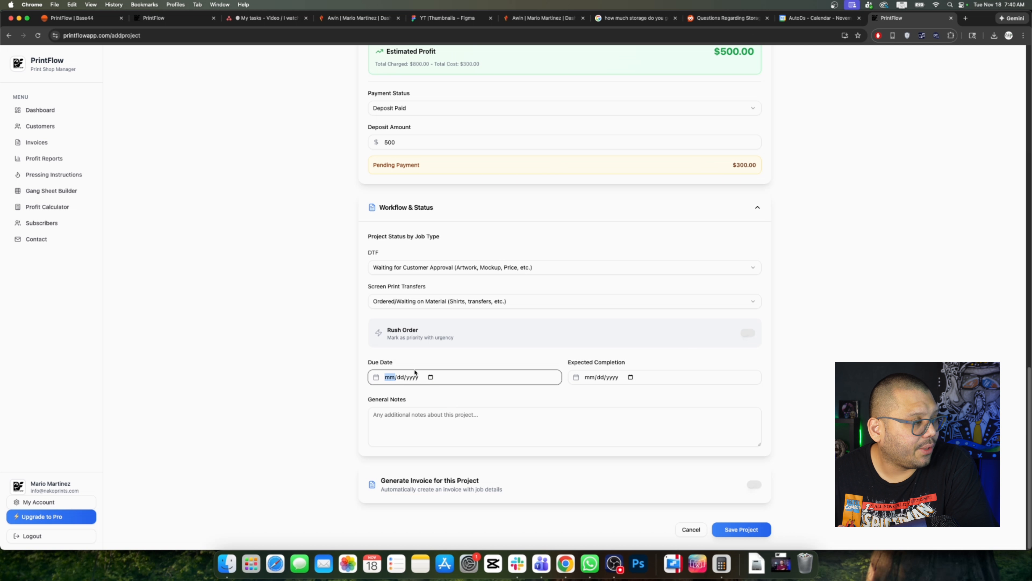
left_click(430, 377)
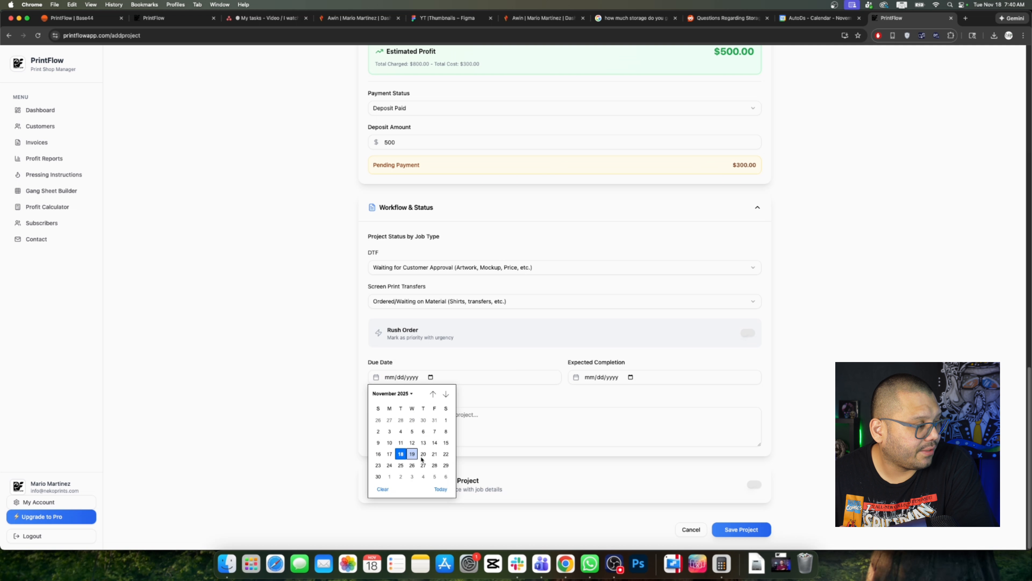
left_click(434, 453)
left_click(630, 377)
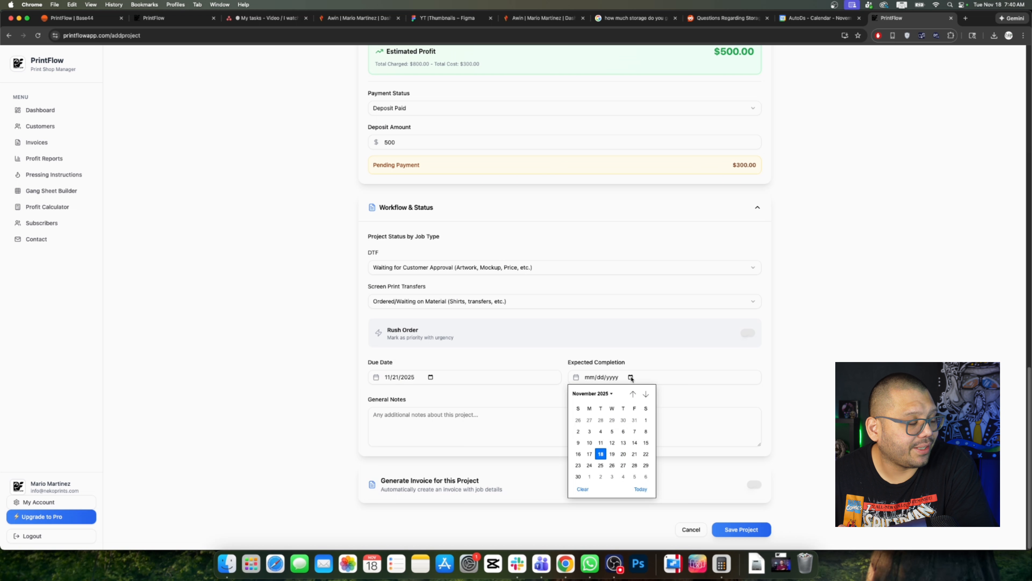
left_click(589, 466)
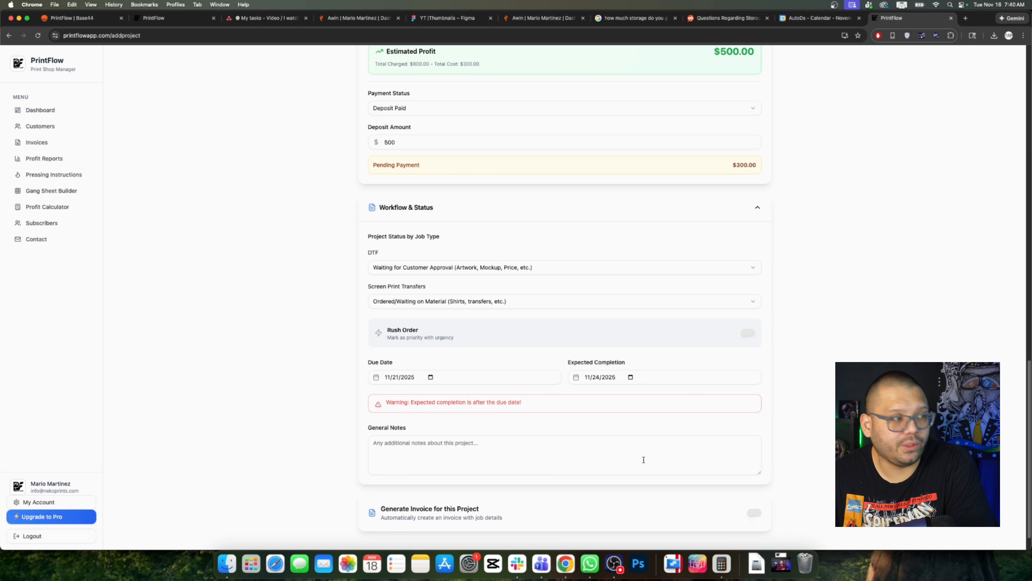
left_click_drag(391, 403, 531, 407)
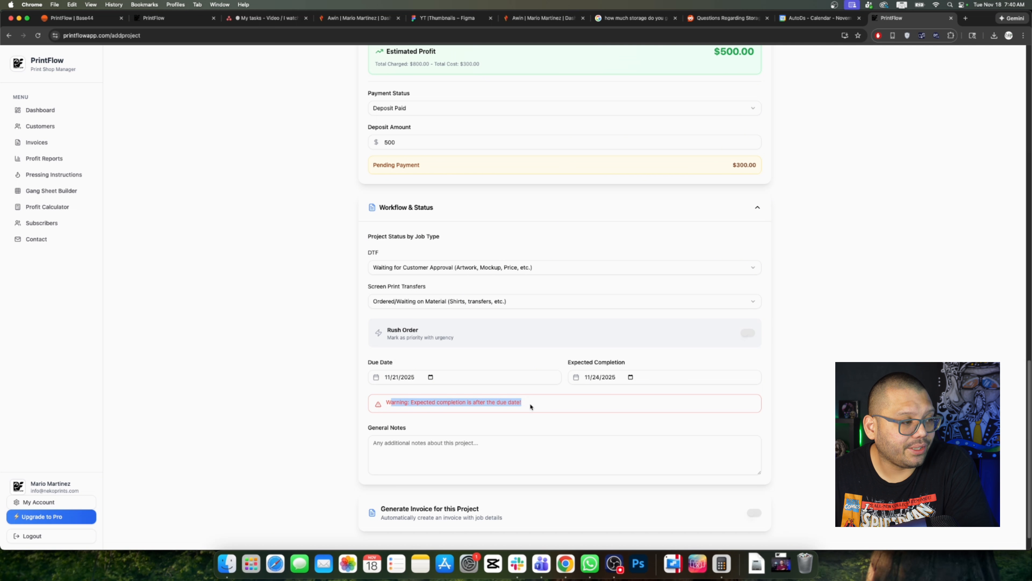
left_click(632, 407)
left_click(630, 377)
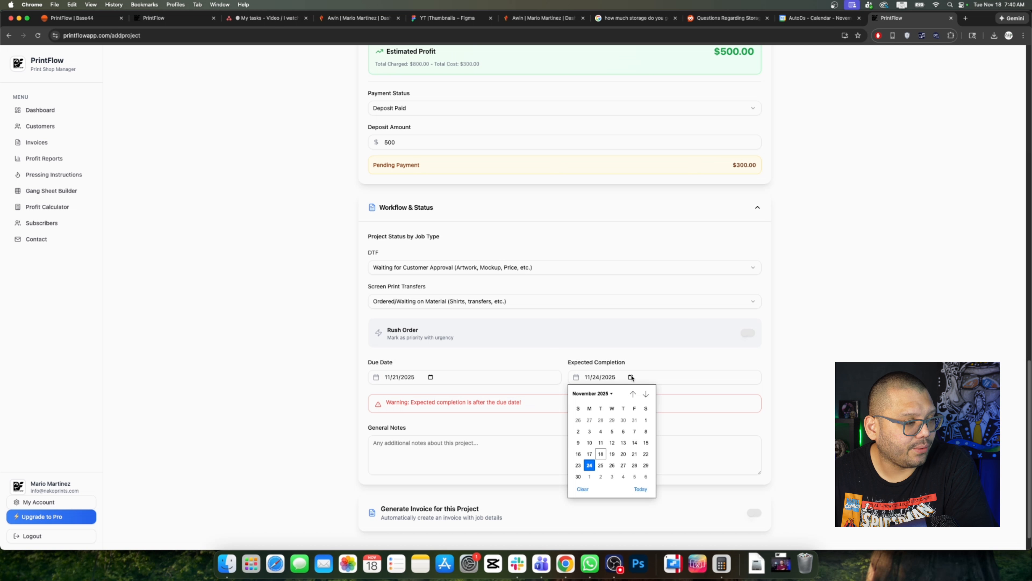
left_click(622, 454)
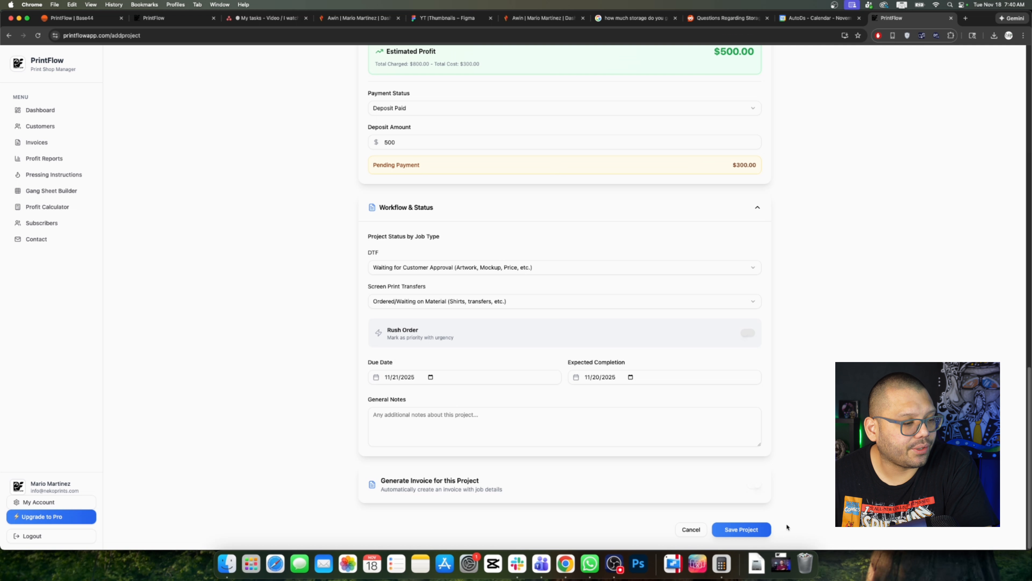
Step: Save the project, then move the snoops shirts status through Quoting to Pressing Shirts
left_click(754, 529)
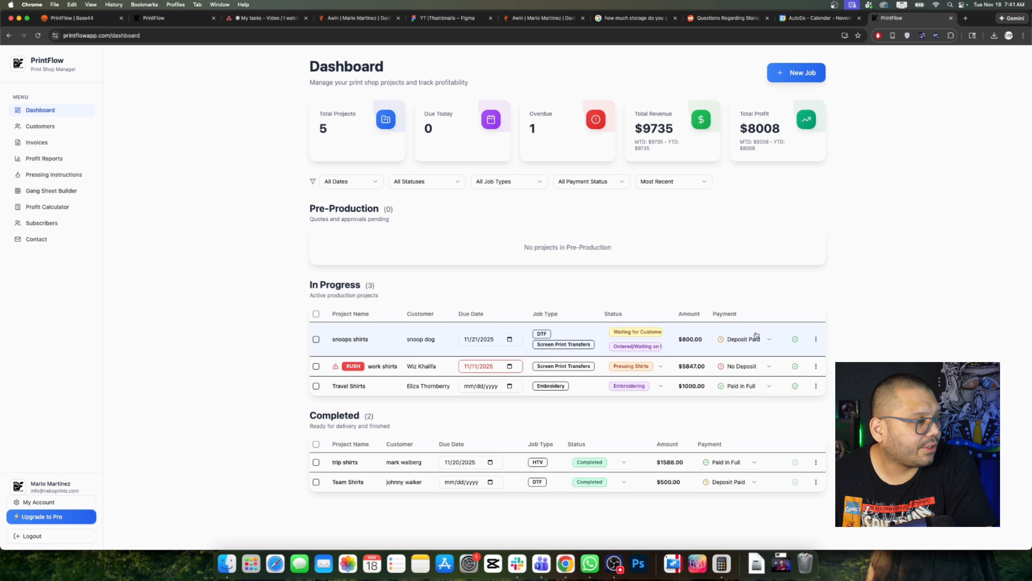
left_click(644, 337)
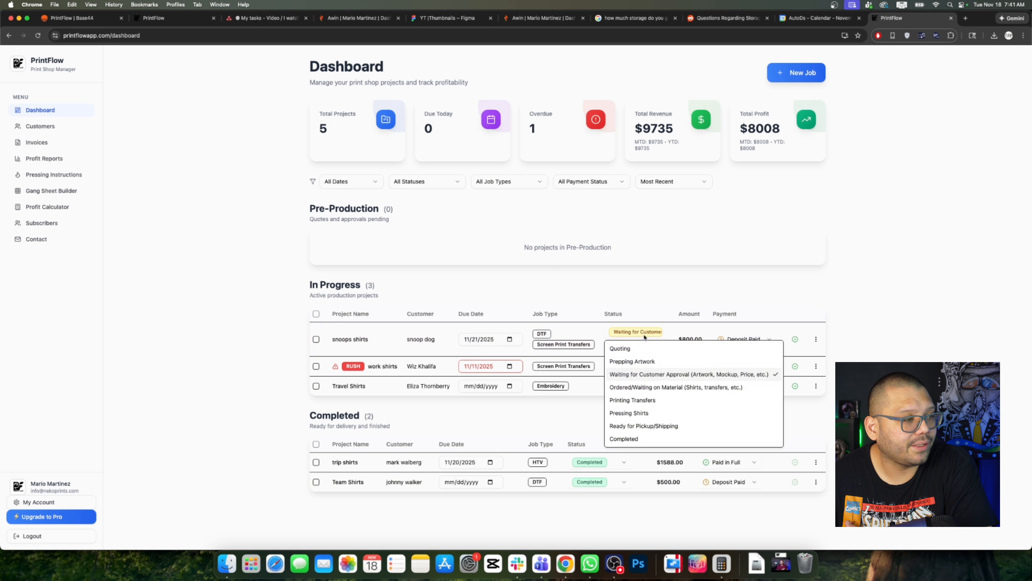
left_click(628, 349)
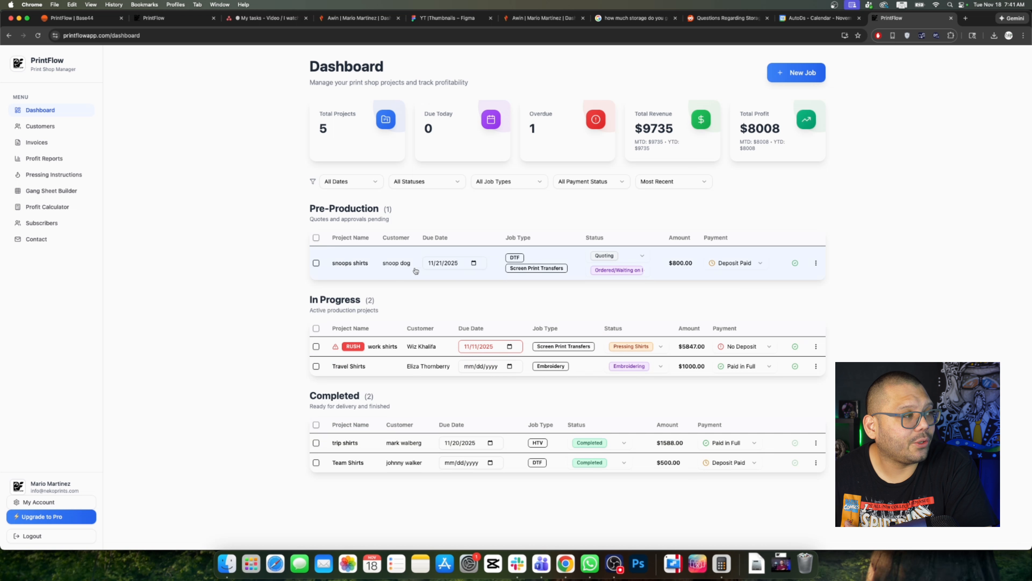
left_click(611, 271)
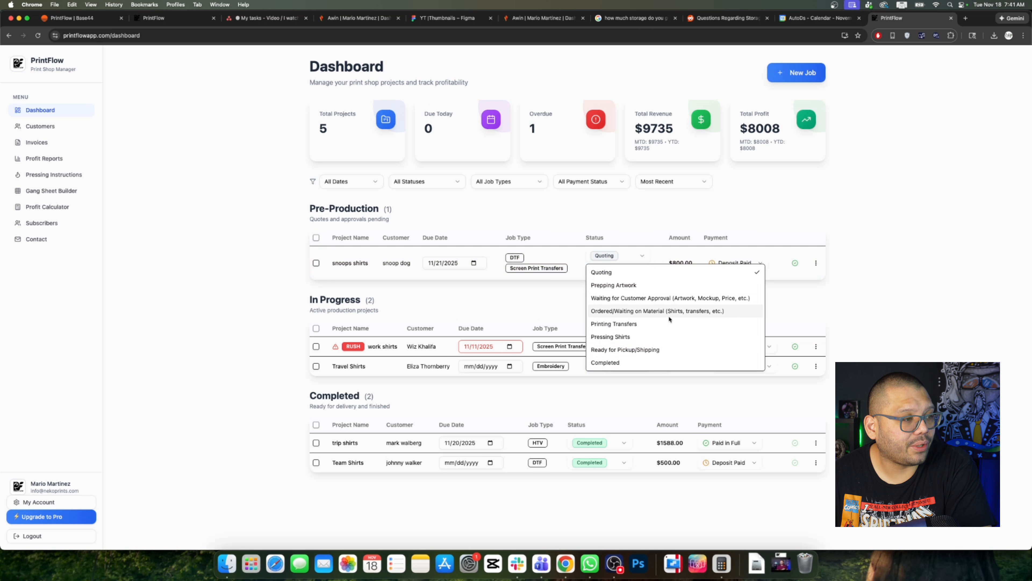
left_click(614, 338)
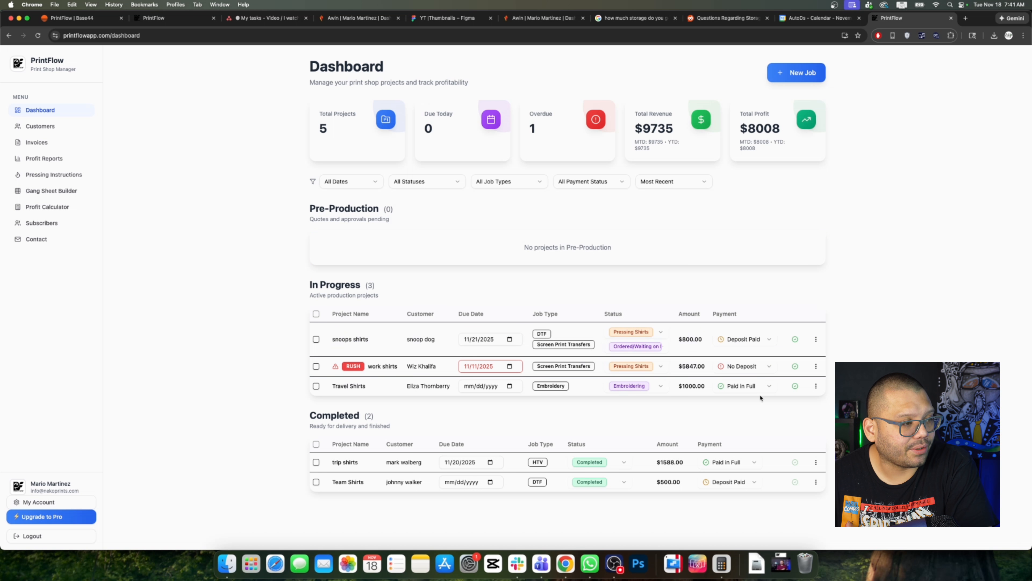
Step: Set both snoops shirts job statuses to Completed, then duplicate the trip shirts job
left_click(626, 331)
left_click(626, 437)
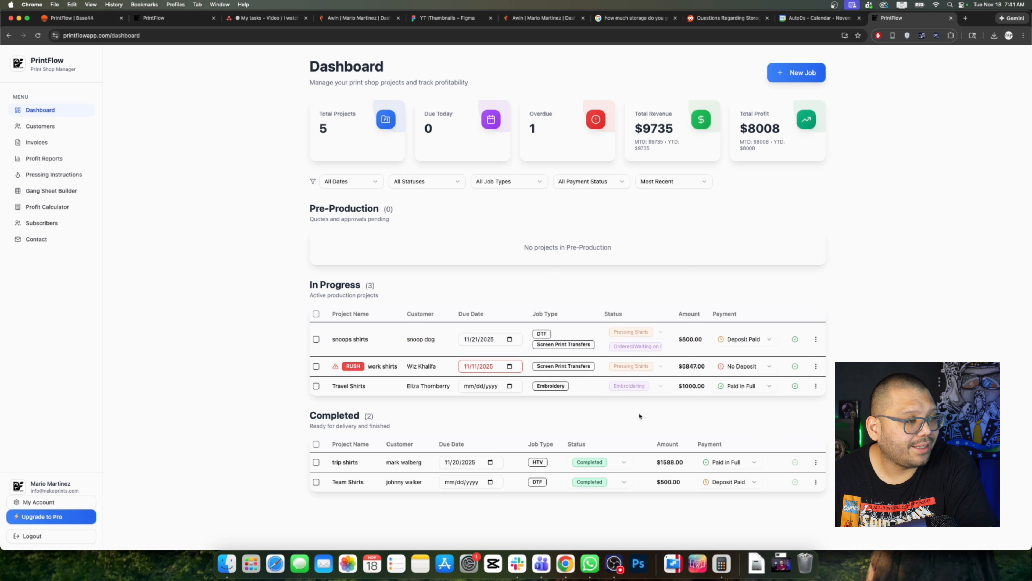
left_click(656, 347)
left_click(648, 443)
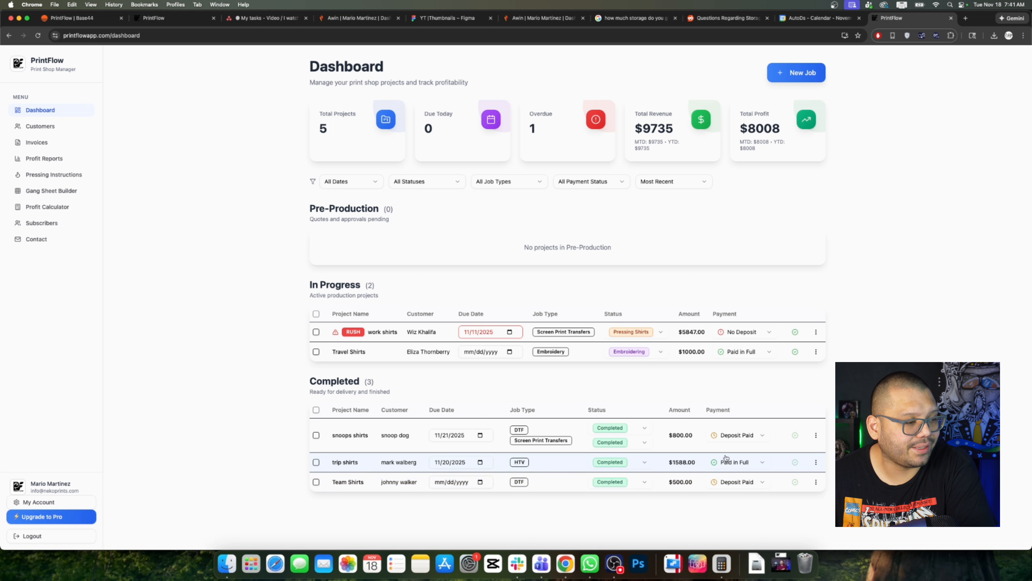
left_click(817, 464)
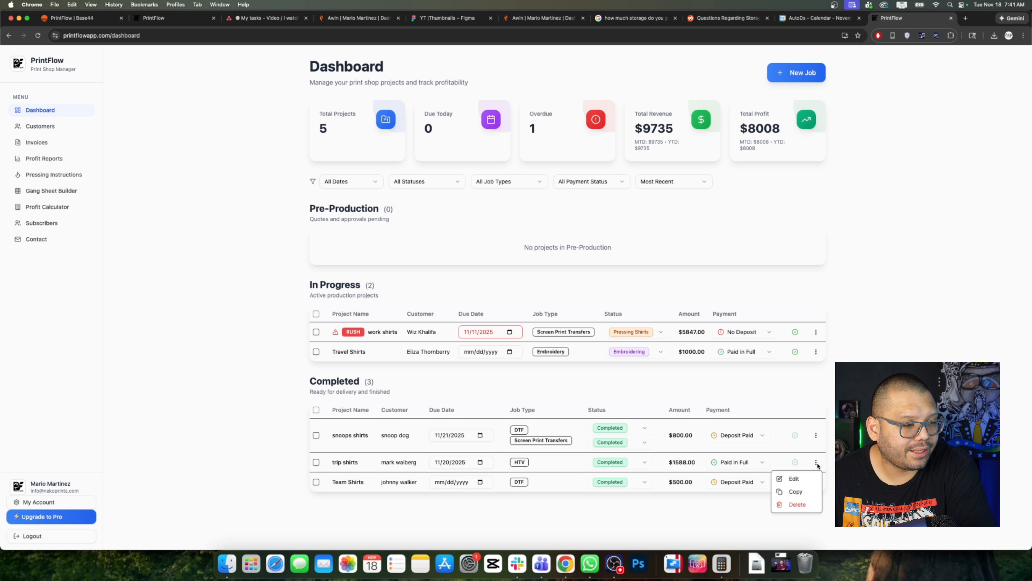
Step: Copy the trip shirts job into a new Quoting project, then go to the Customers list
left_click(795, 492)
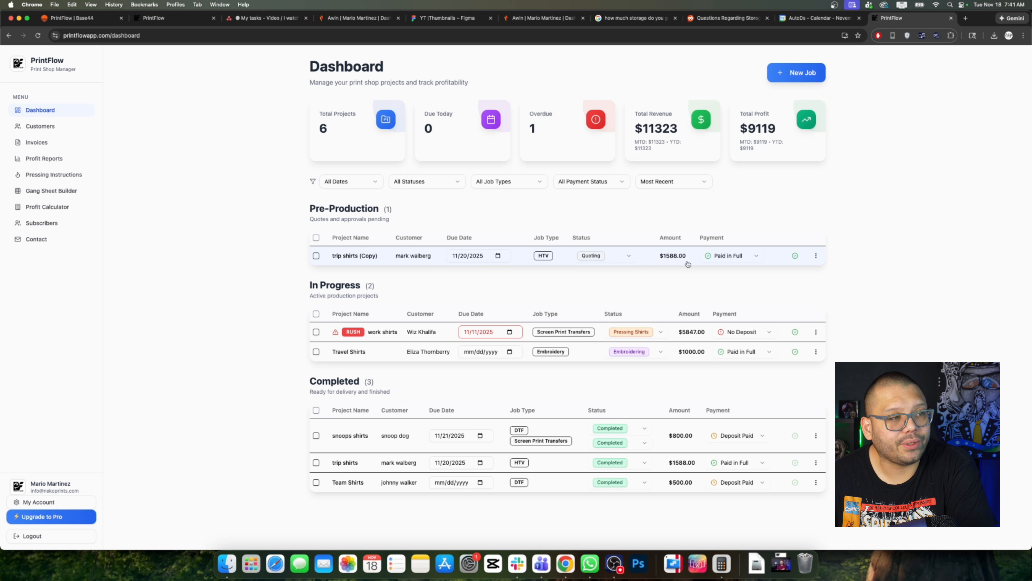
left_click(746, 255)
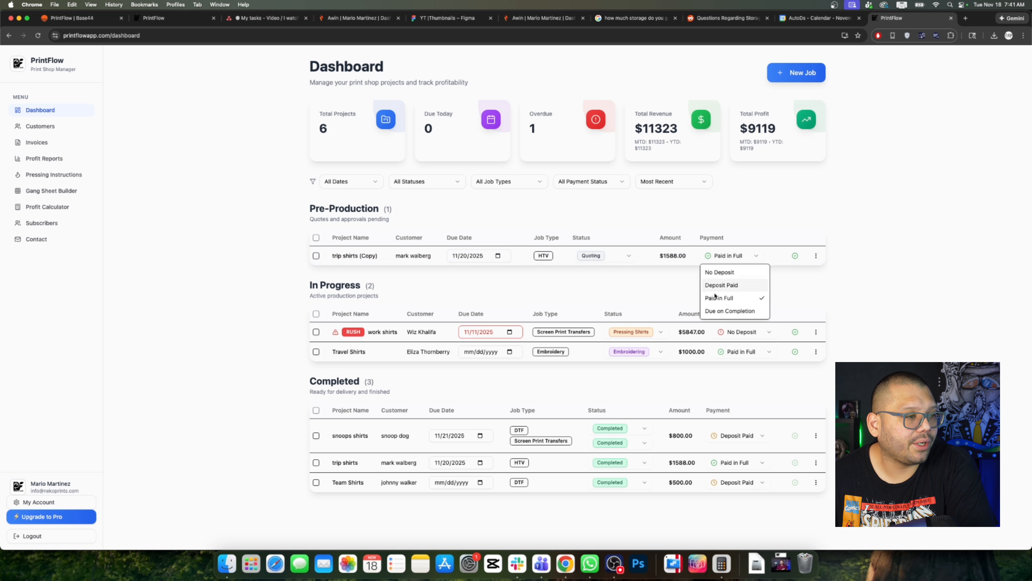
left_click(858, 270)
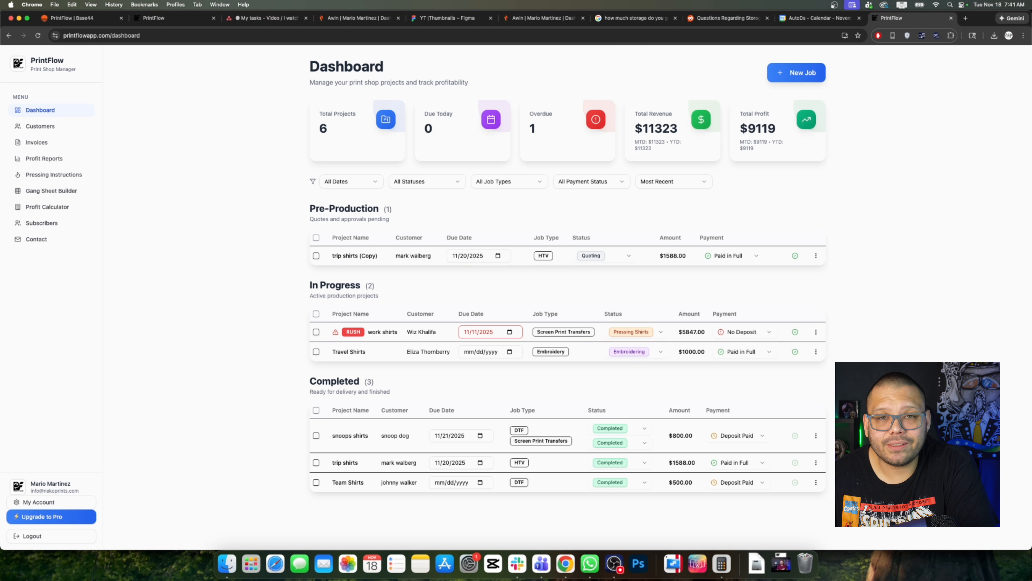
left_click(58, 132)
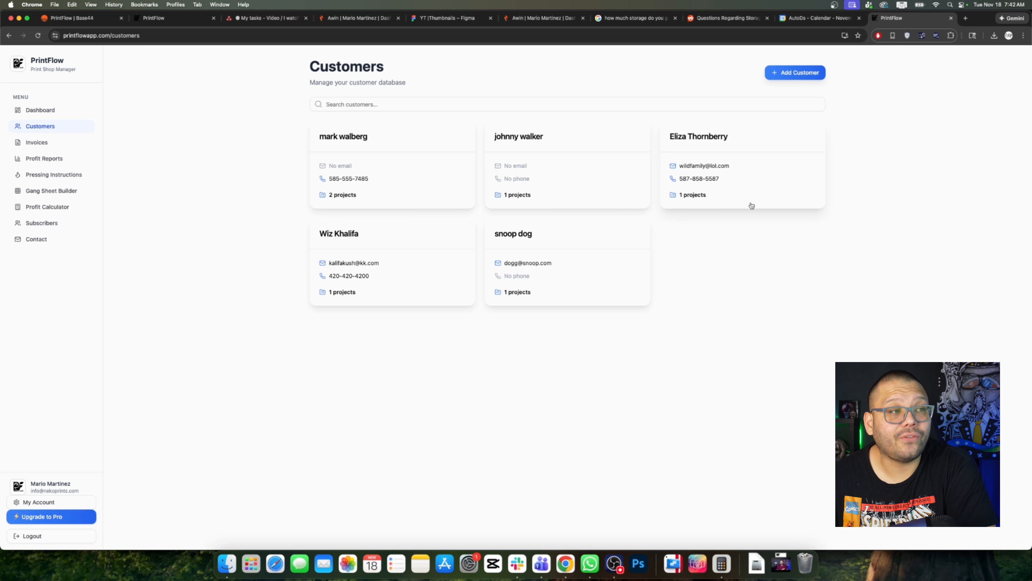
Step: Open the first customer's page and review its 2 jobs, $3176.00 revenue and draft invoices
left_click(411, 194)
scroll(457, 364, "down", 3)
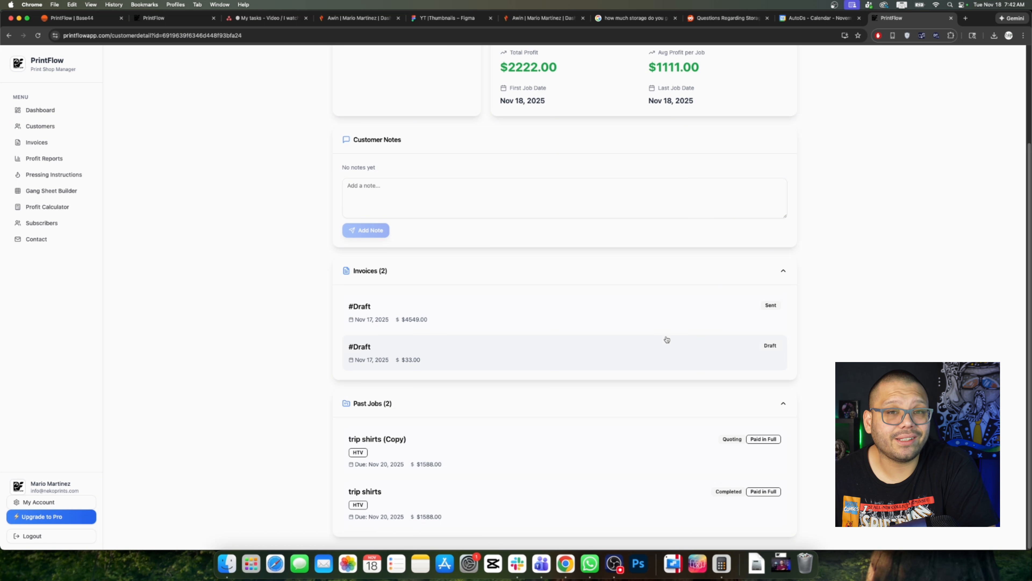
scroll(764, 388, "up", 3)
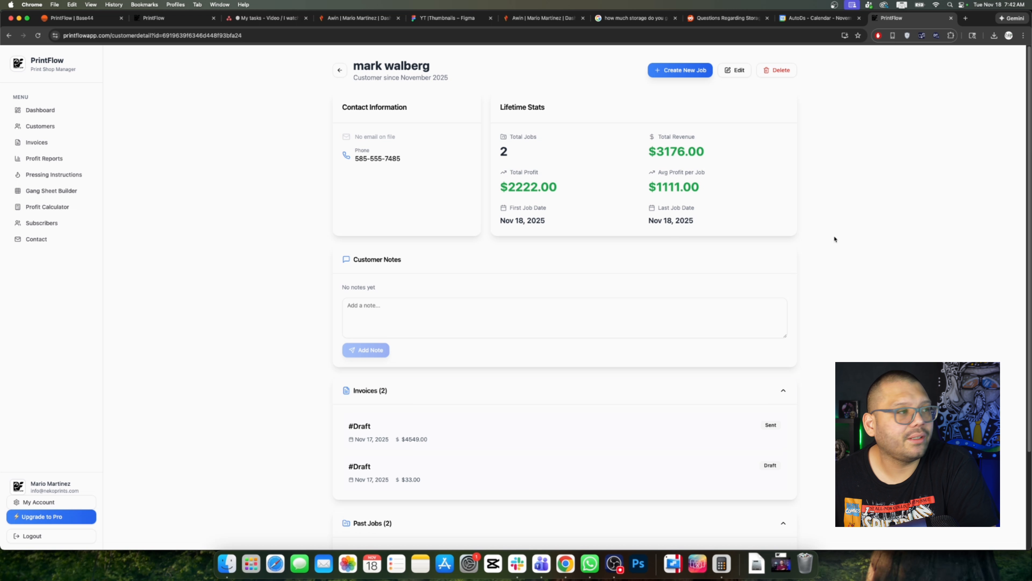
left_click(378, 309)
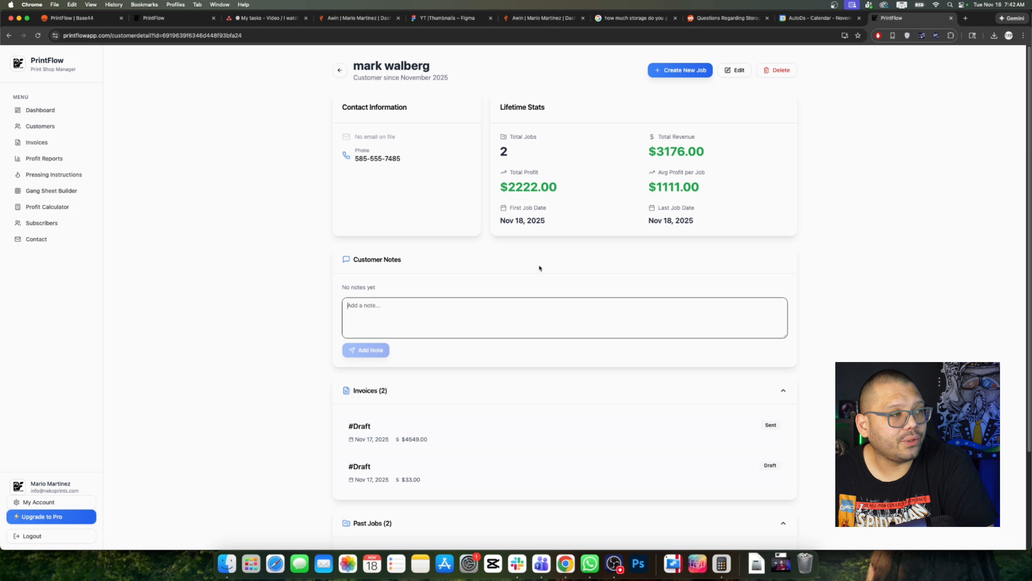
left_click_drag(501, 145, 739, 219)
left_click(739, 224)
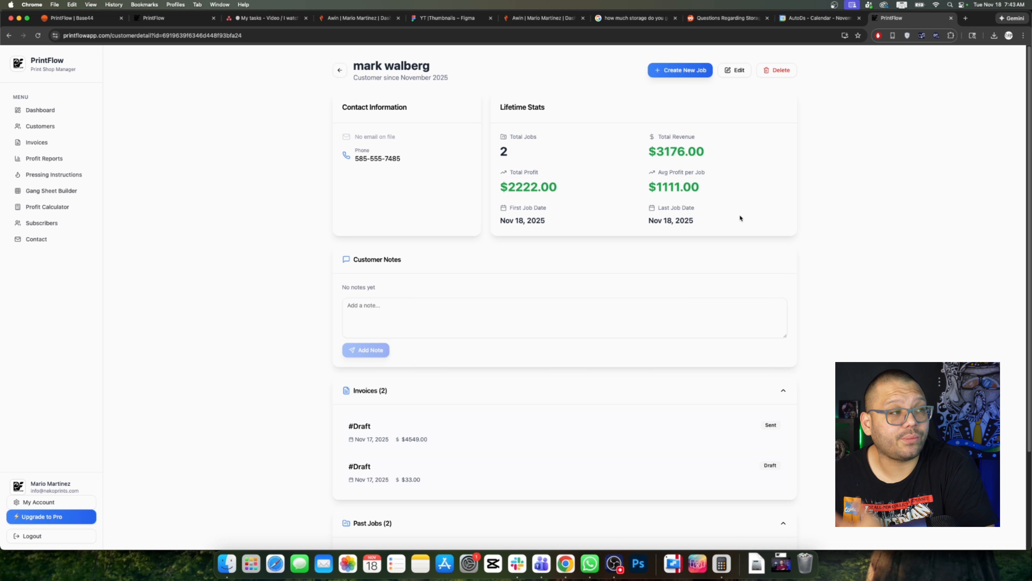
left_click_drag(657, 151, 706, 152)
left_click(506, 194)
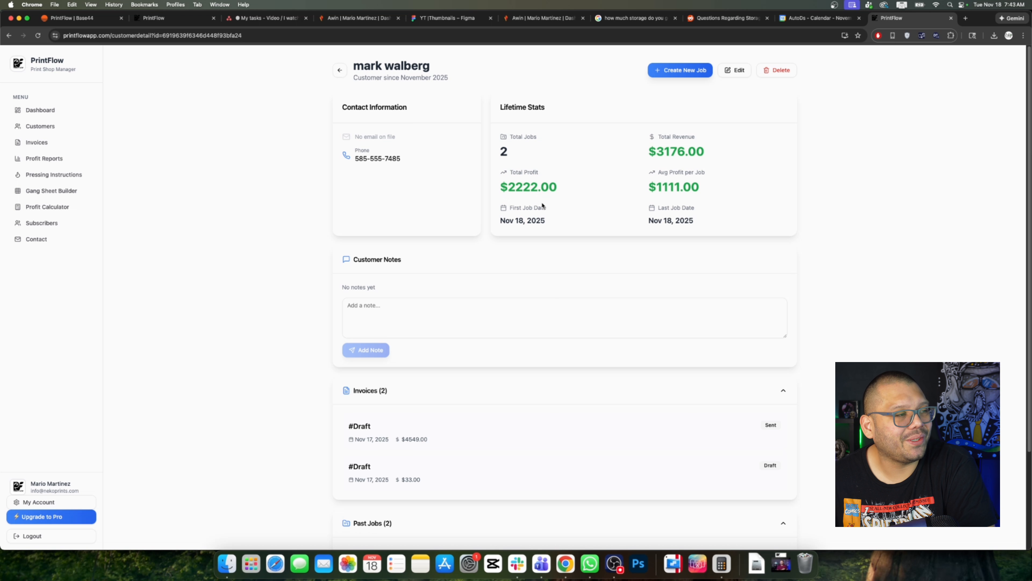
left_click_drag(508, 191, 562, 192)
left_click(702, 200)
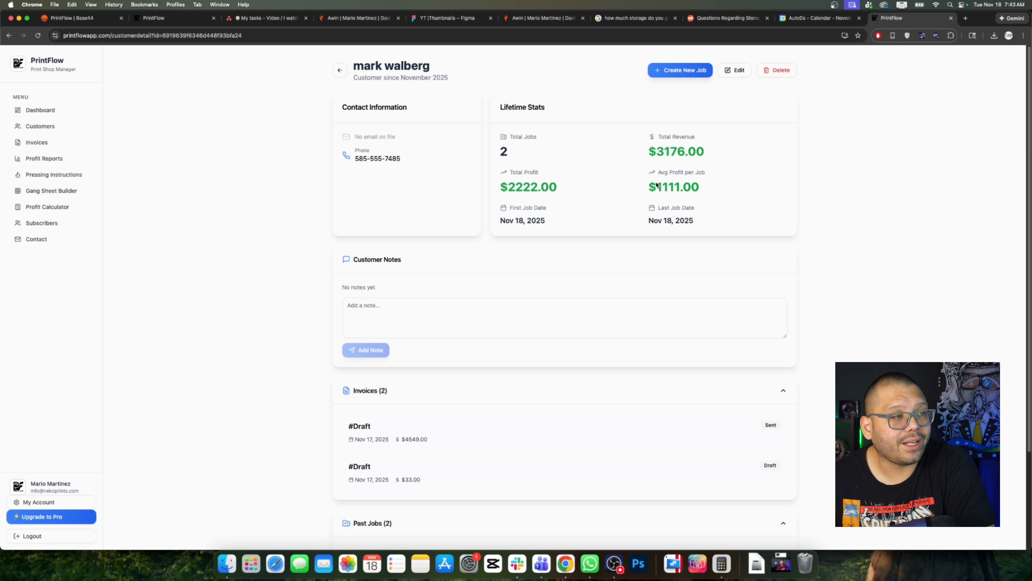
left_click_drag(657, 185, 705, 188)
left_click(748, 194)
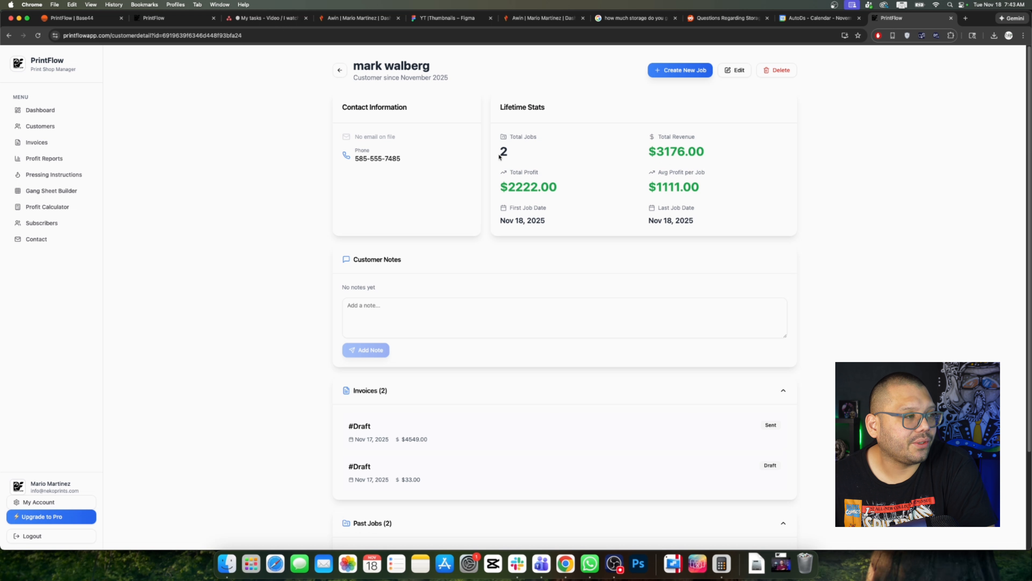
scroll(655, 299, "down", 3)
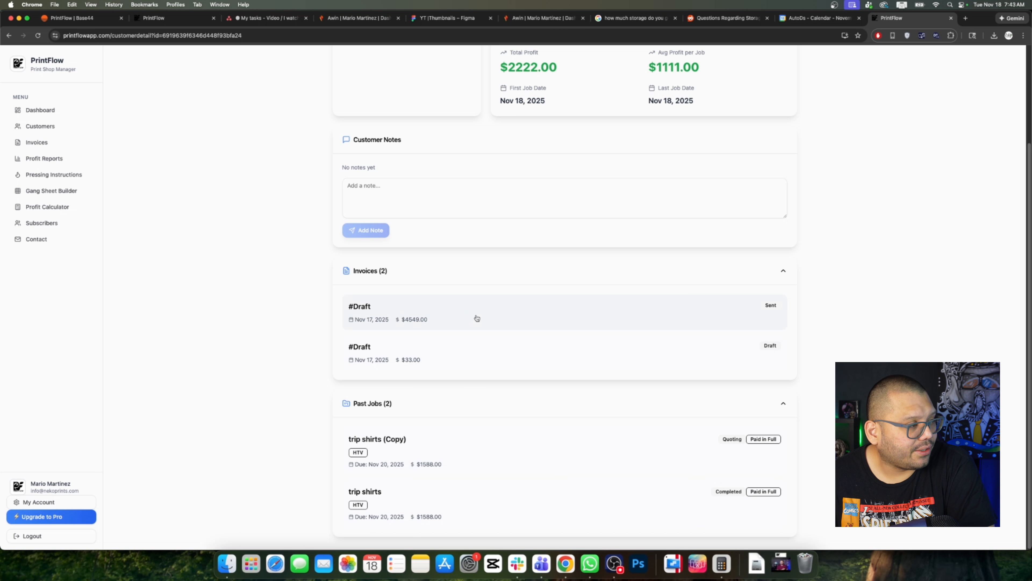
left_click(553, 317)
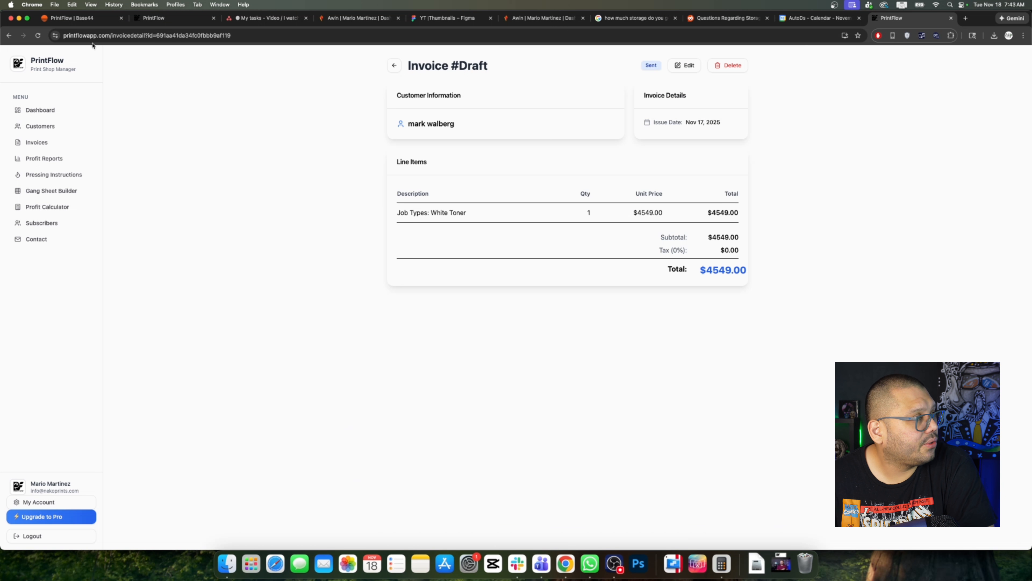
left_click(9, 36)
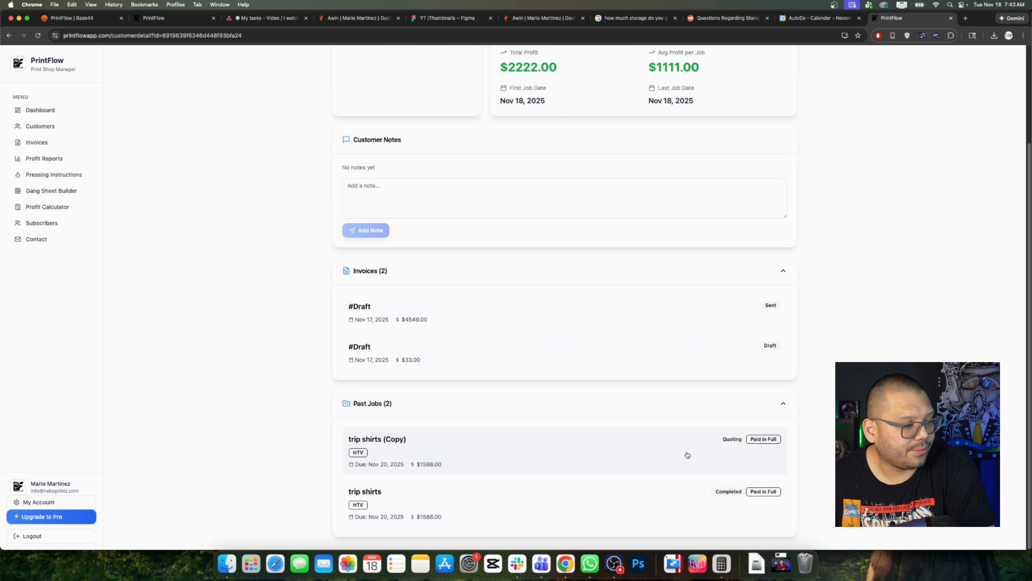
scroll(588, 476, "up", 3)
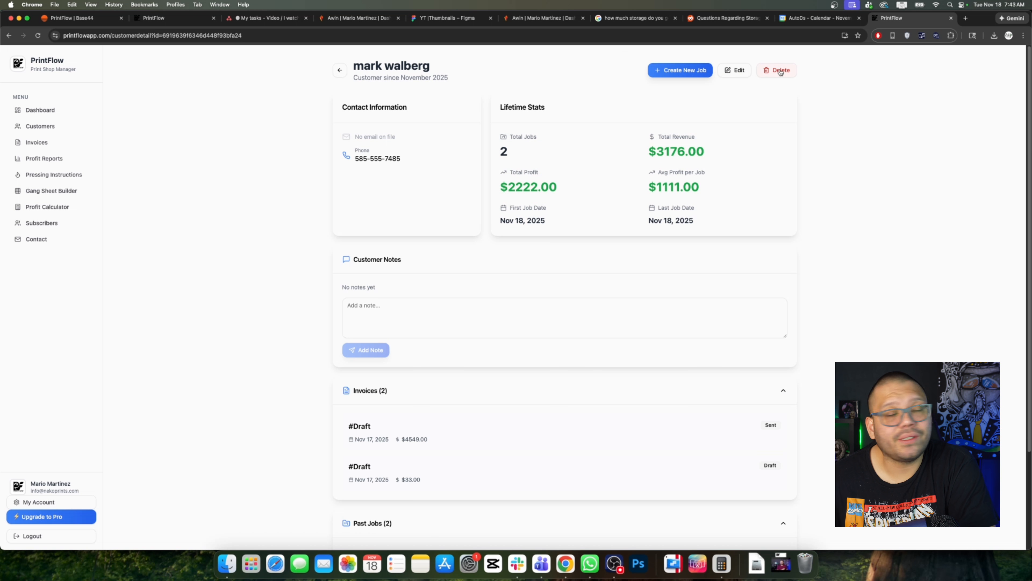
Step: Create a new invoice with its invoice number entered, status Sent, and the default 11/18/2025 date
left_click(36, 142)
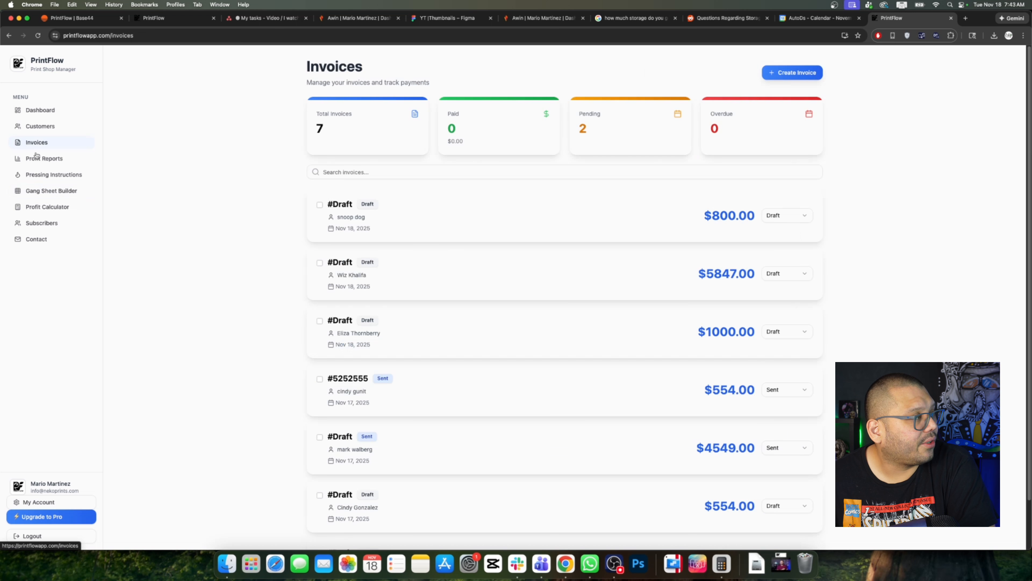
scroll(634, 306, "down", 2)
scroll(611, 316, "up", 2)
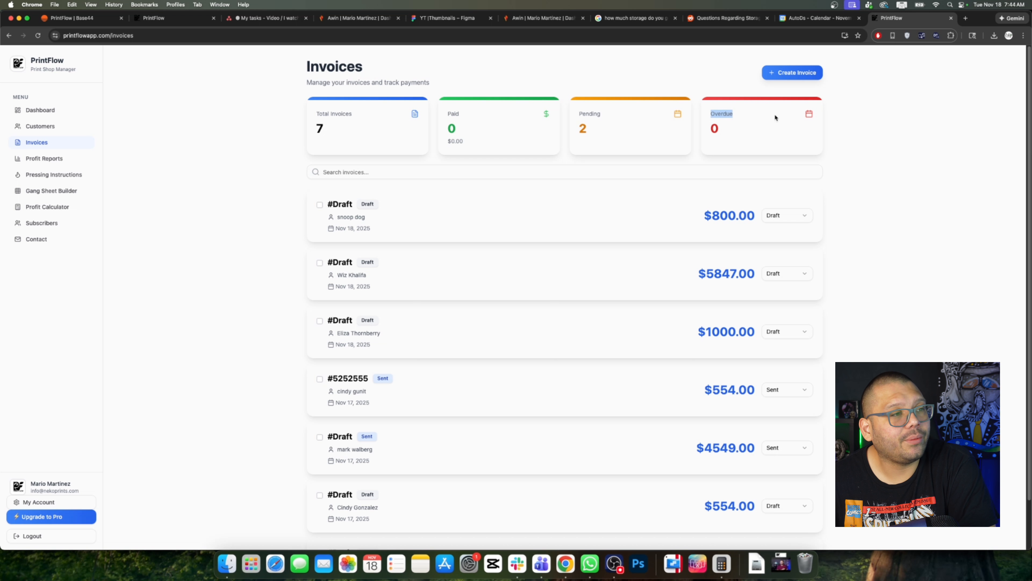
left_click(786, 74)
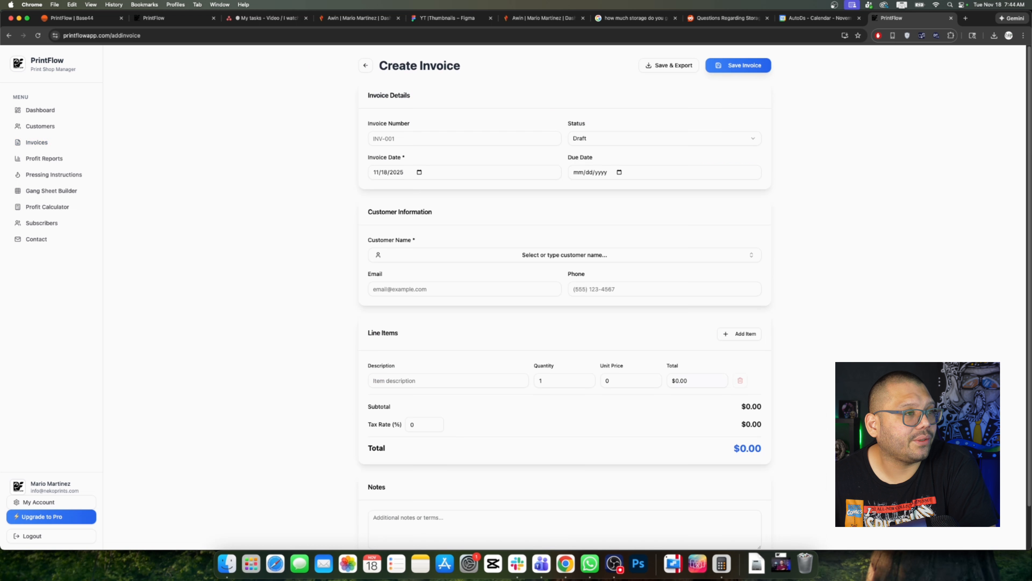
left_click(429, 141)
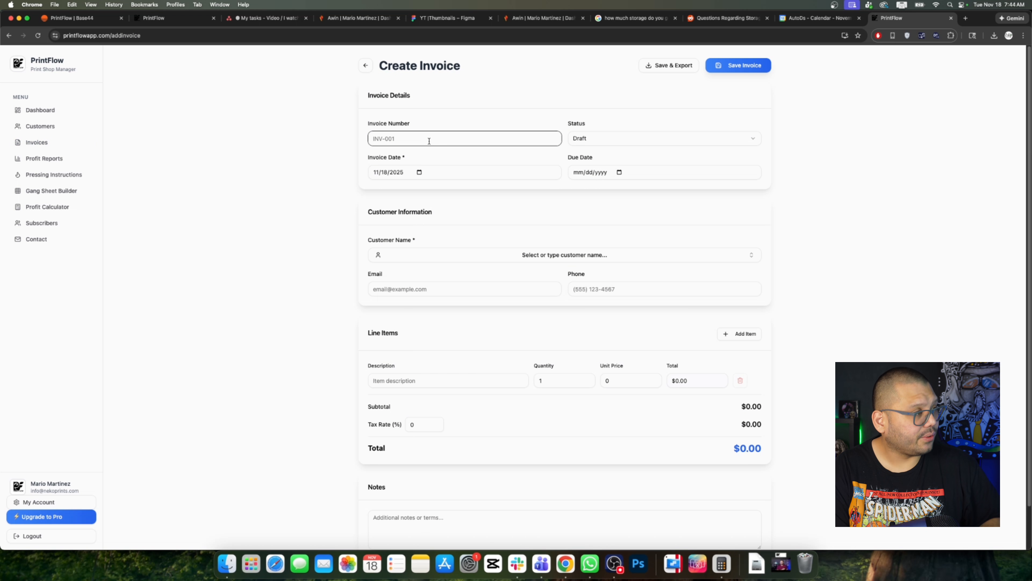
type("S55587")
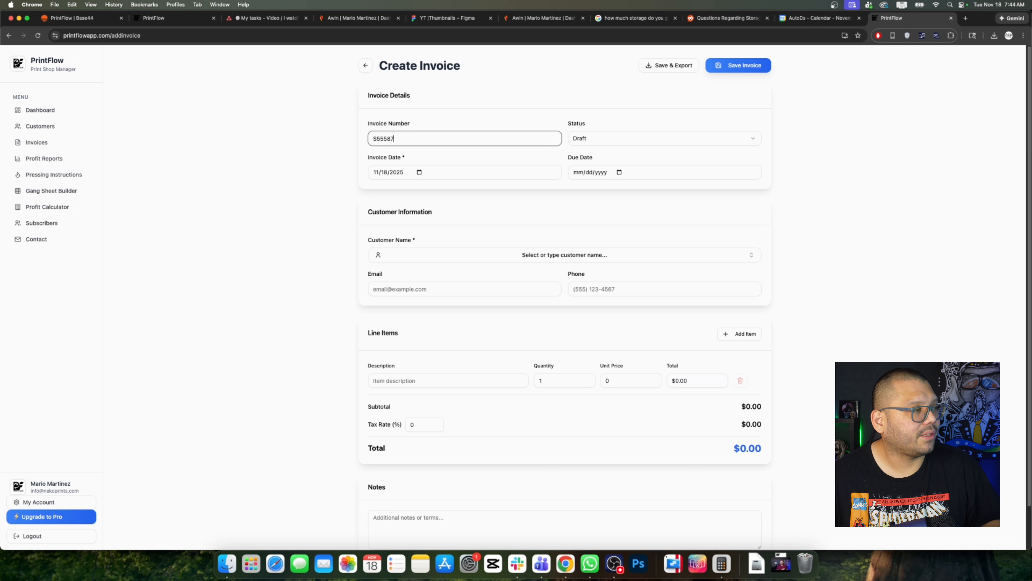
left_click(629, 144)
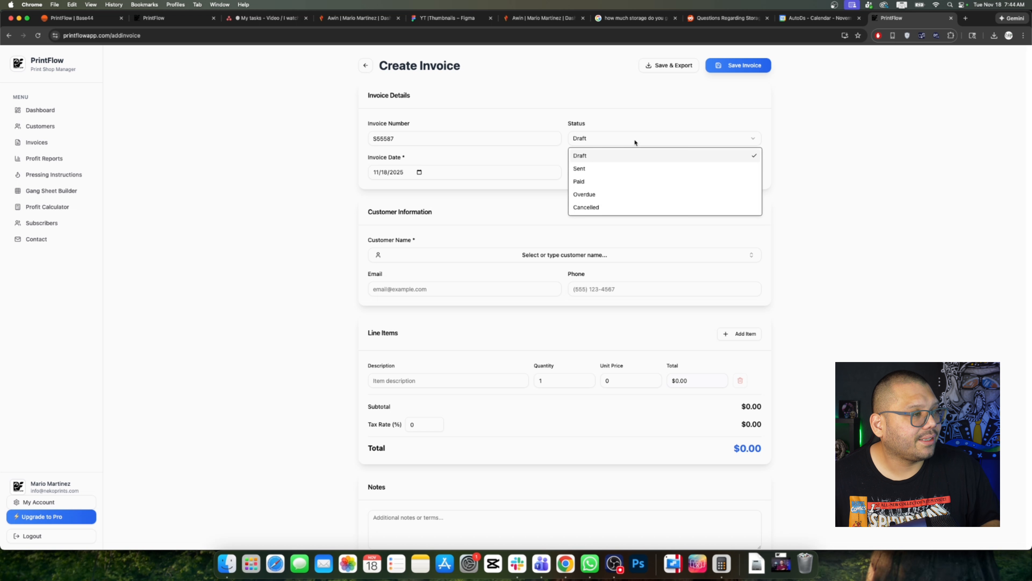
left_click(602, 170)
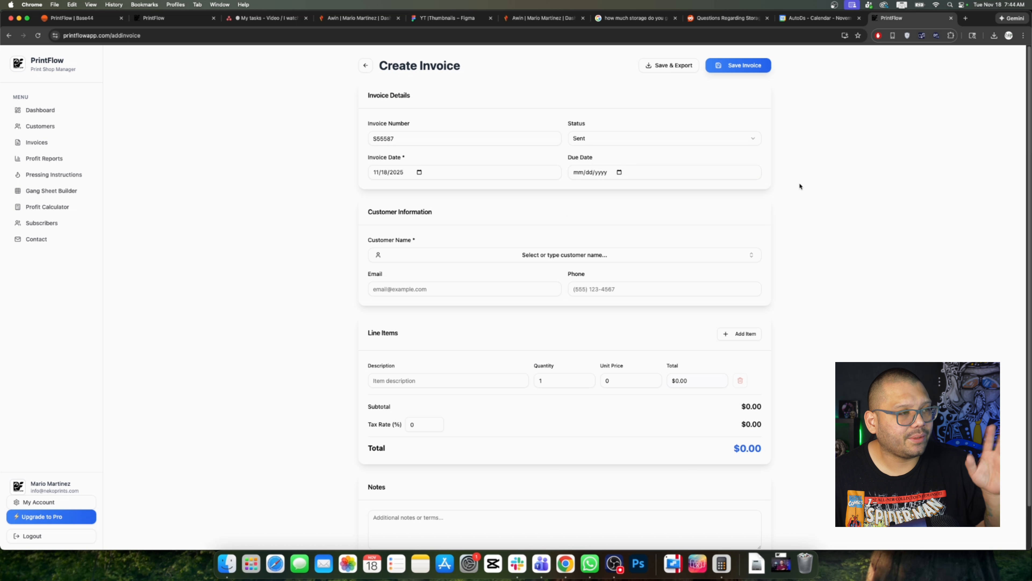
left_click(411, 174)
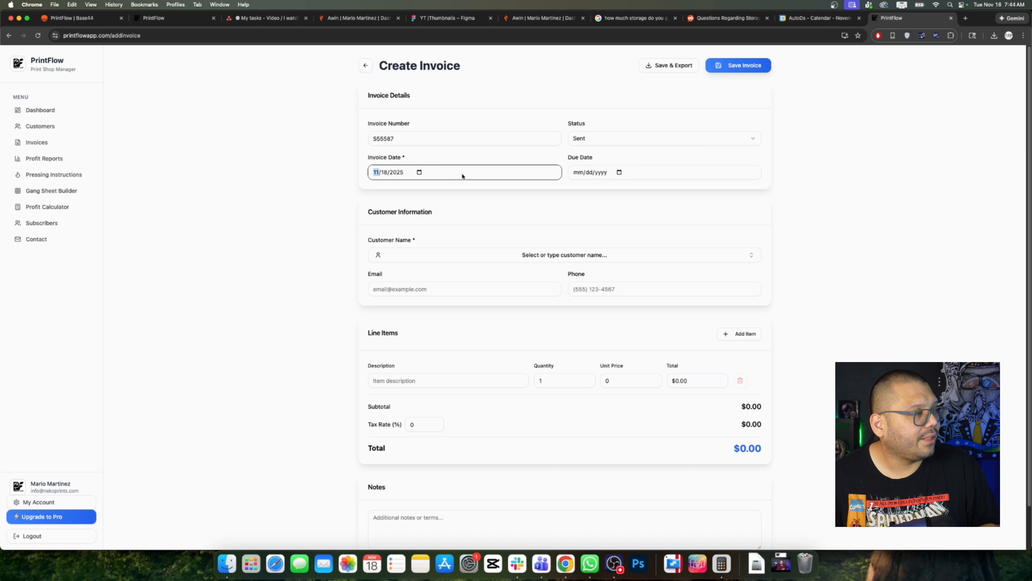
left_click(738, 204)
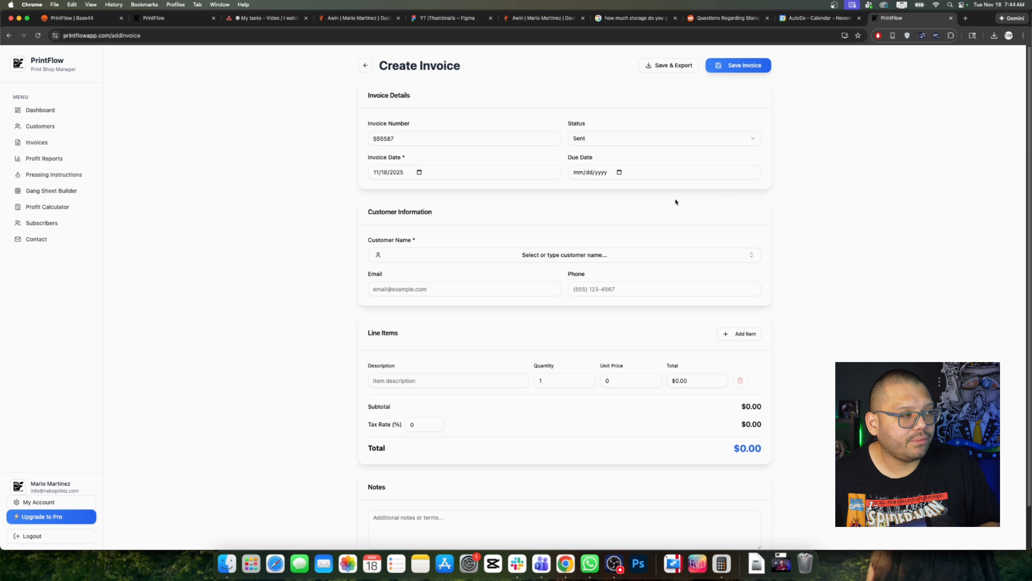
left_click(425, 254)
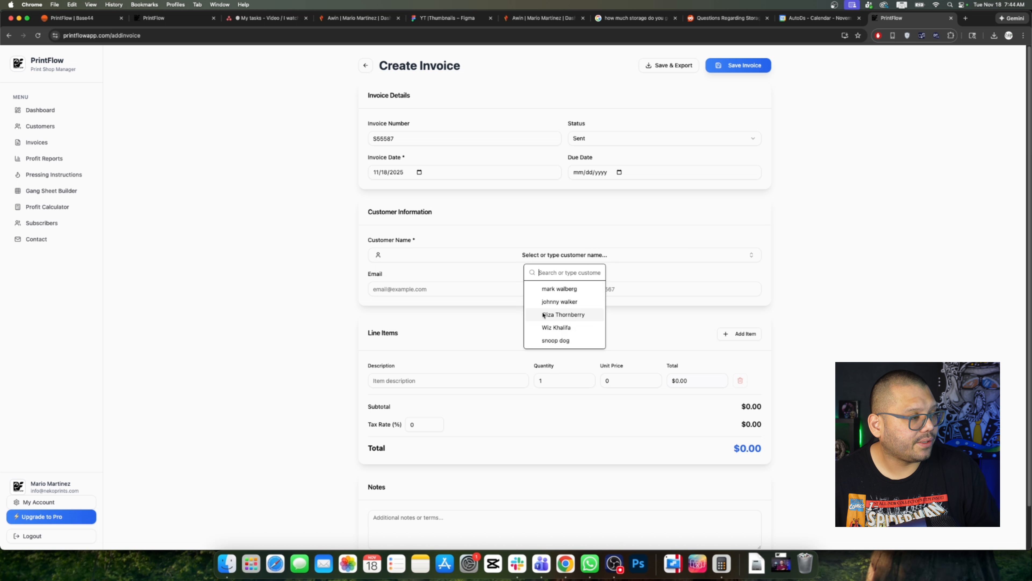
Step: Select the customer to bill, auto-filling their email and phone number
left_click(577, 315)
left_click_drag(425, 289, 379, 289)
left_click(631, 290)
scroll(828, 357, "down", 2)
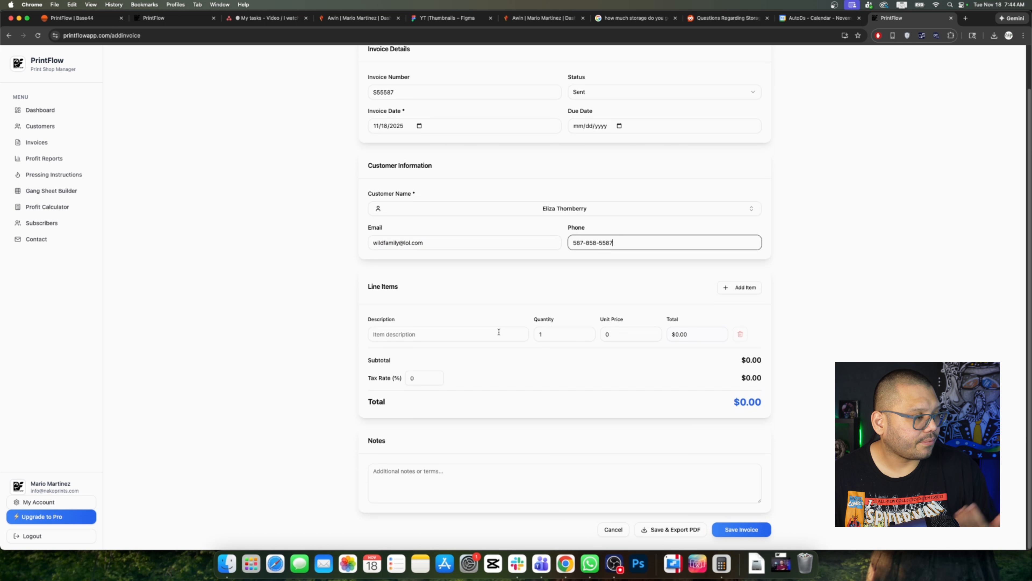
Step: Add a line item of 50 T-shirts at $10 with 7% tax ($535.00), then save and export PDF
left_click(497, 331)
type("T-shi")
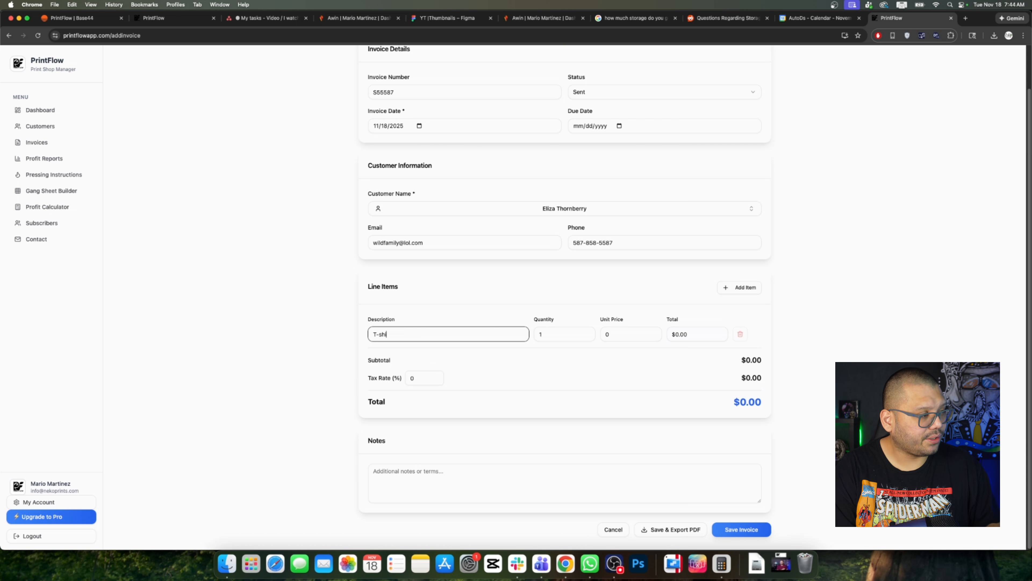
type("rts")
key("Tab")
key("BackSpace")
key("Tab")
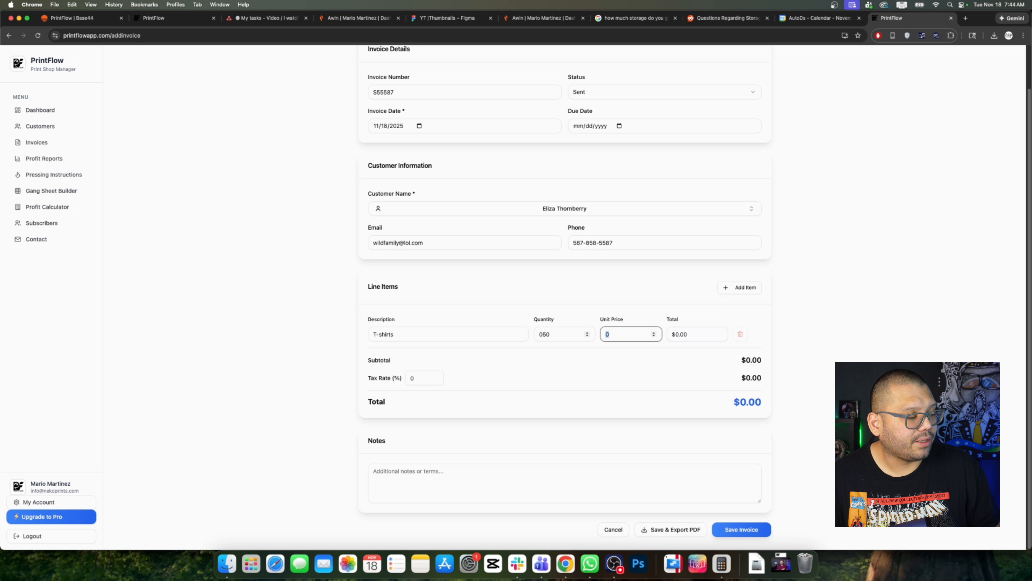
type("10")
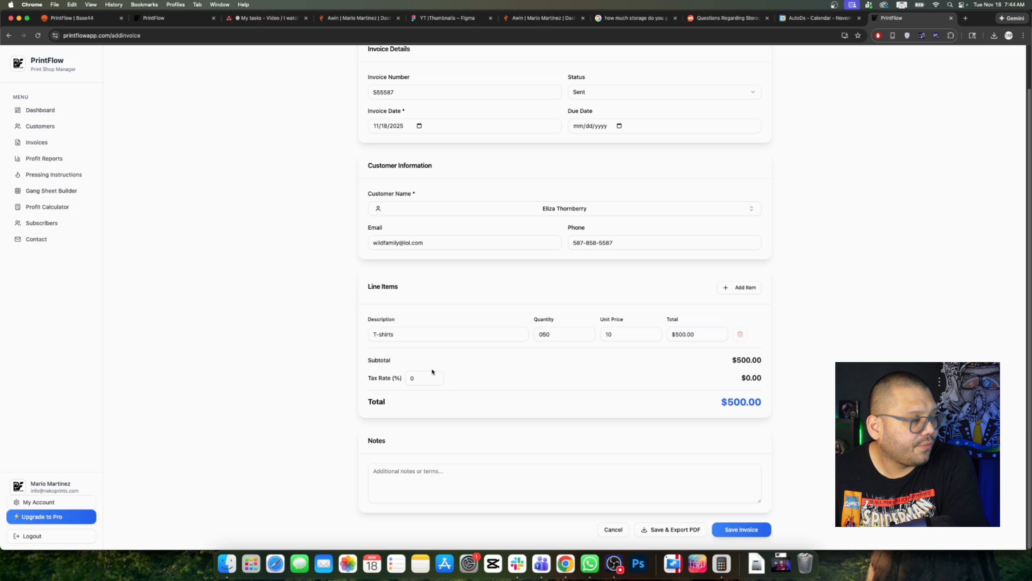
left_click(434, 381)
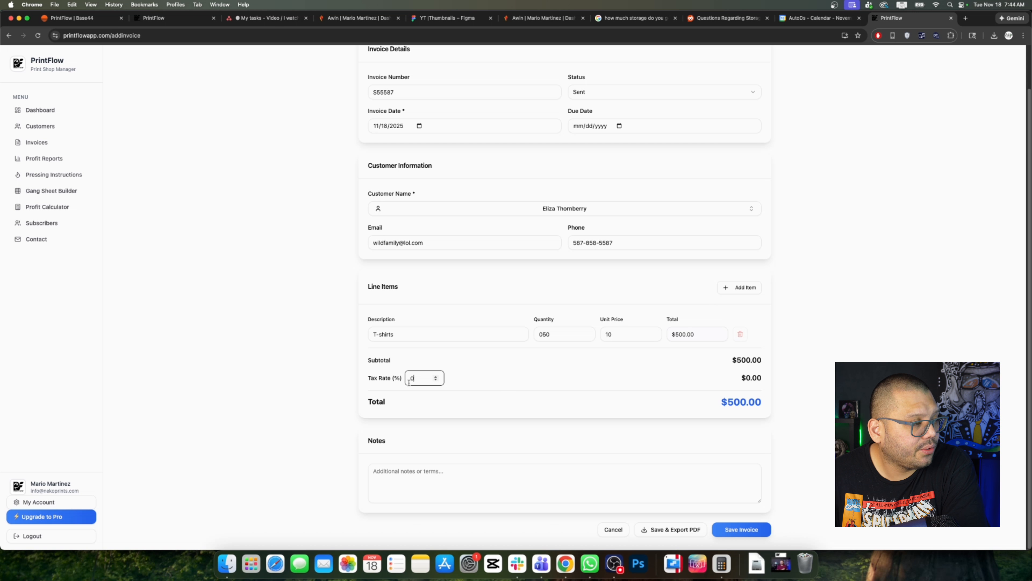
type("7")
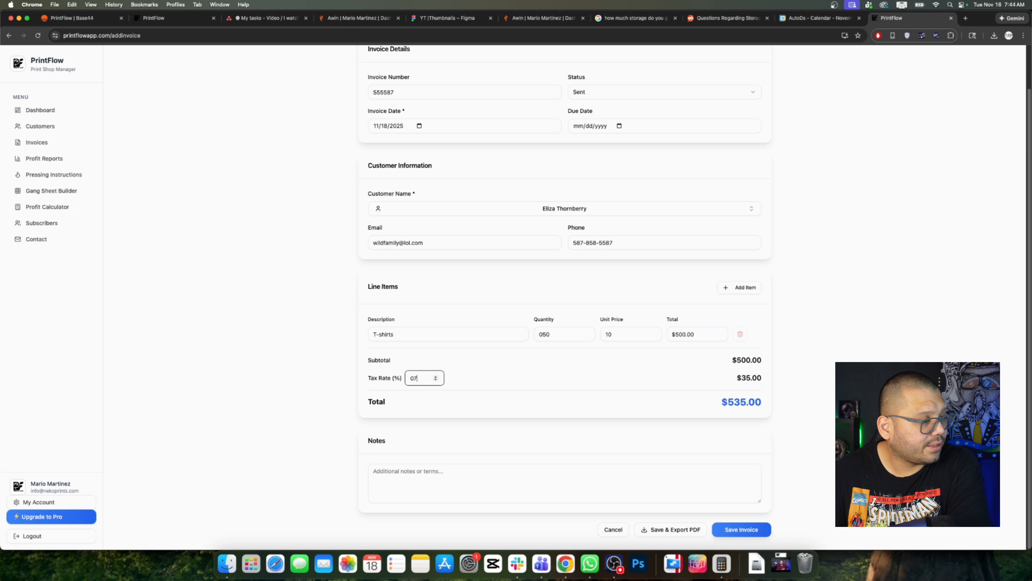
left_click(763, 394)
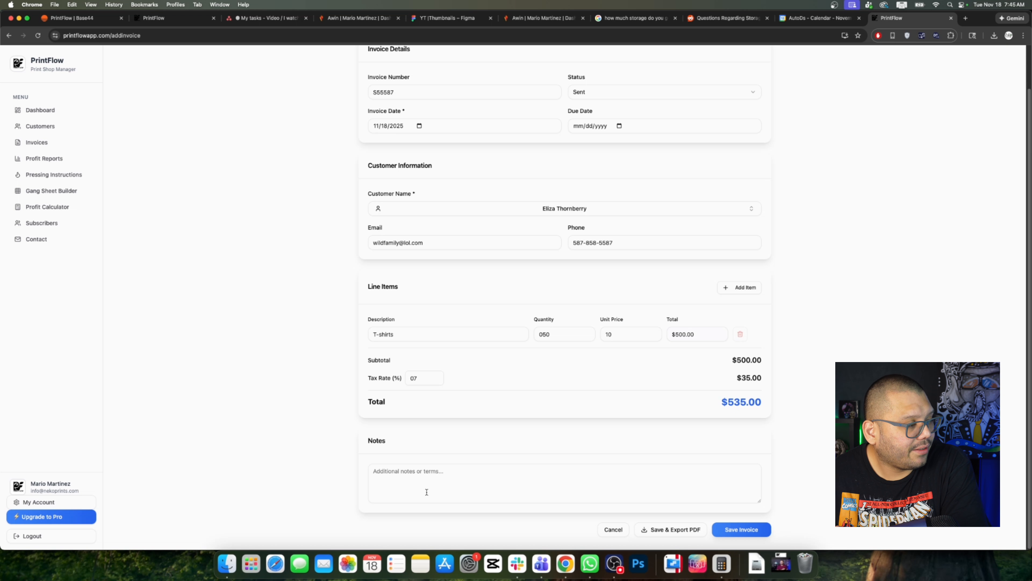
left_click(419, 479)
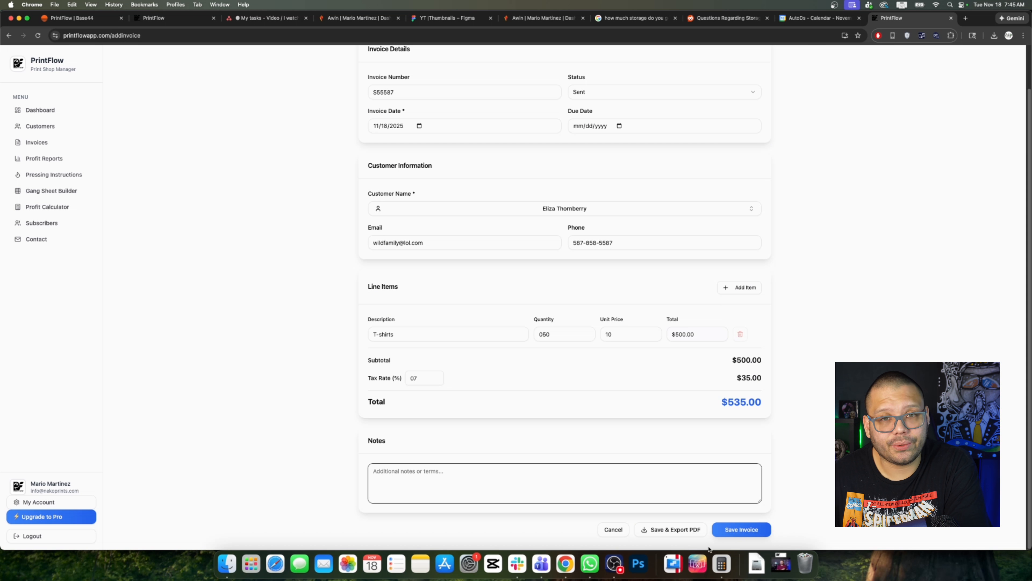
left_click(684, 535)
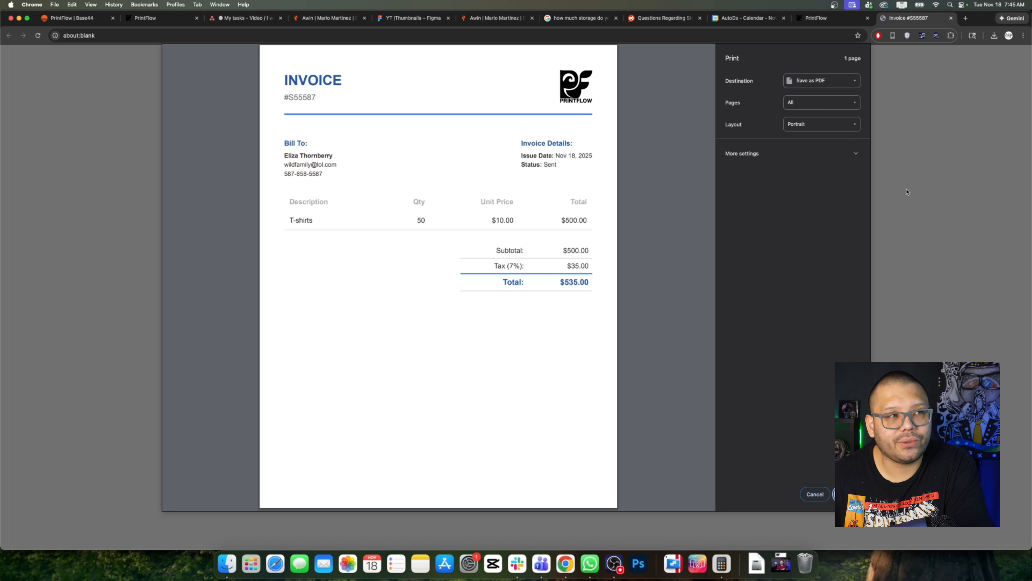
Step: Cancel the print dialog and return to the invoice list showing the new $535.00 invoice
left_click(817, 495)
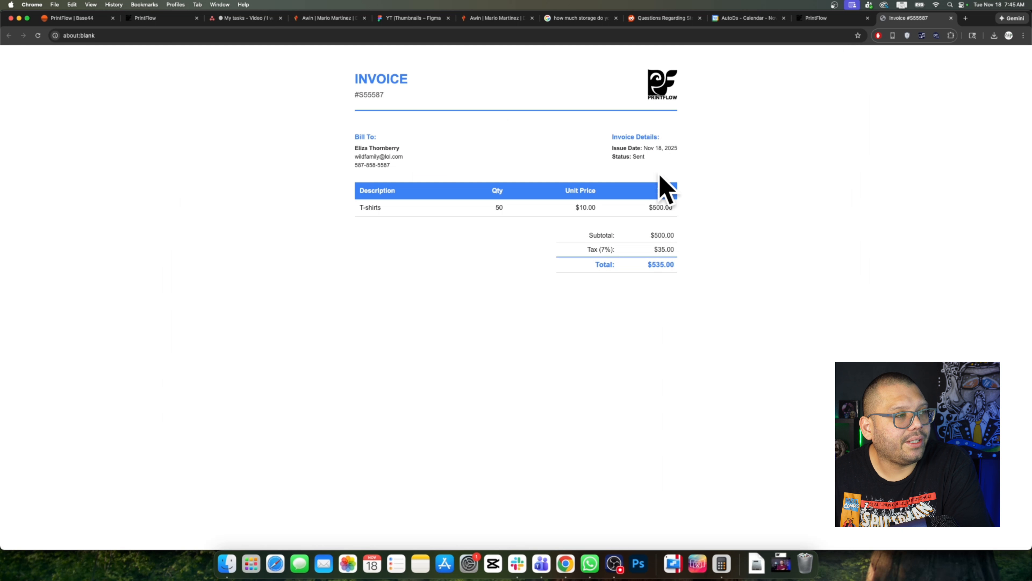
left_click(831, 17)
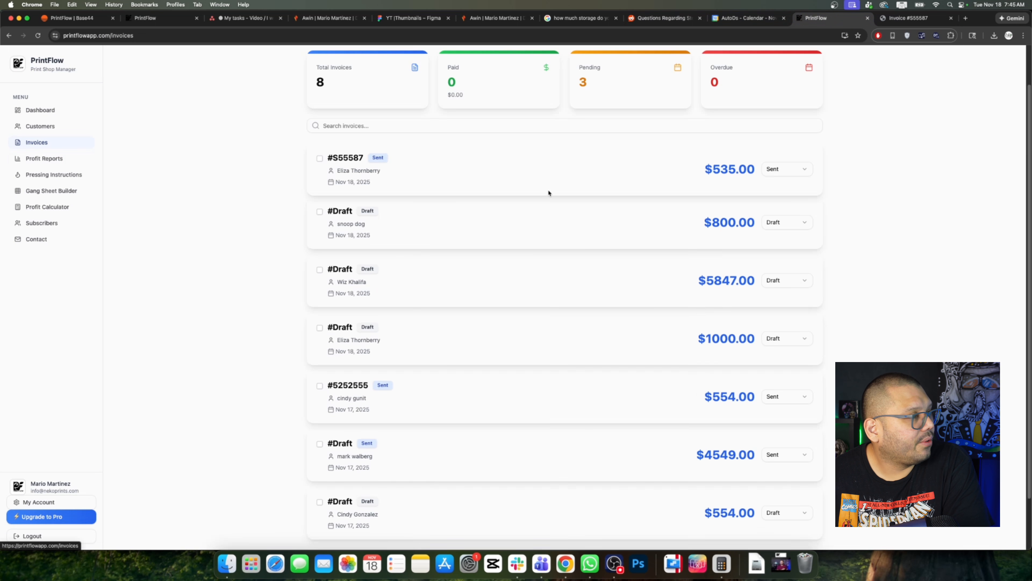
Step: Select the $535.00 and $800.00 invoices without changing status, then open Profit Reports
scroll(452, 281, "up", 2)
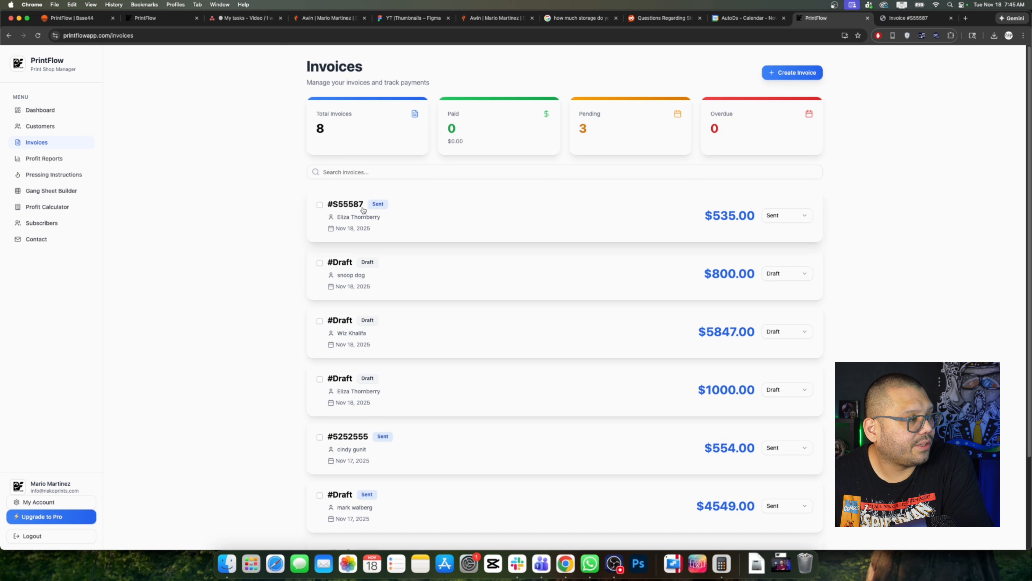
left_click(771, 223)
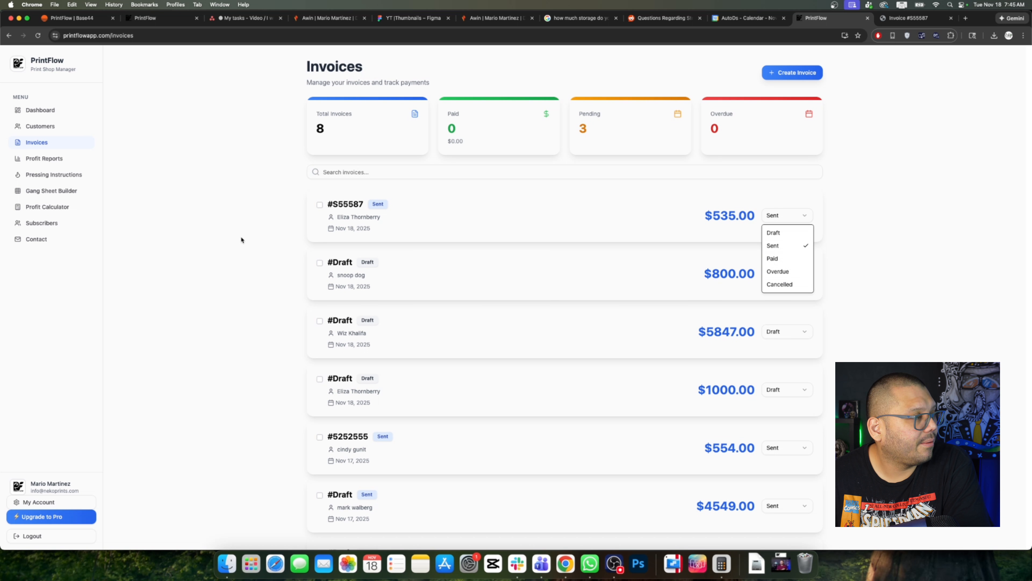
left_click(318, 207)
left_click(320, 205)
left_click(320, 301)
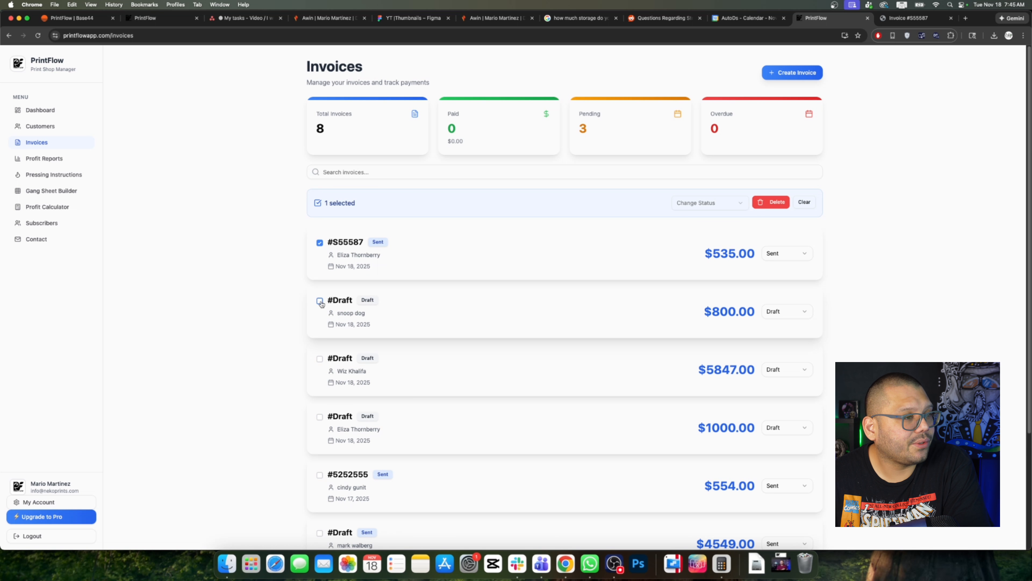
left_click(714, 203)
left_click(960, 265)
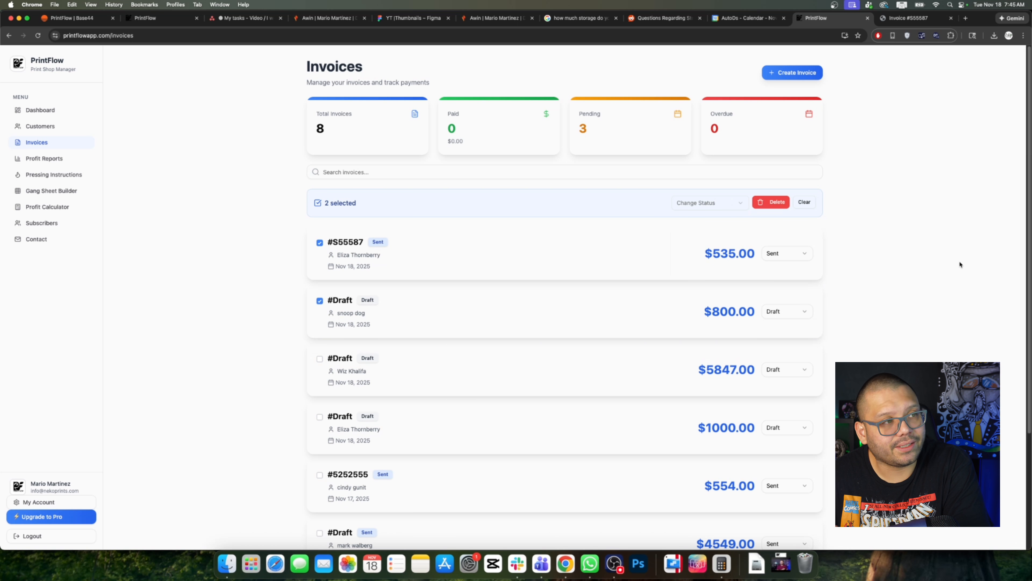
left_click(41, 158)
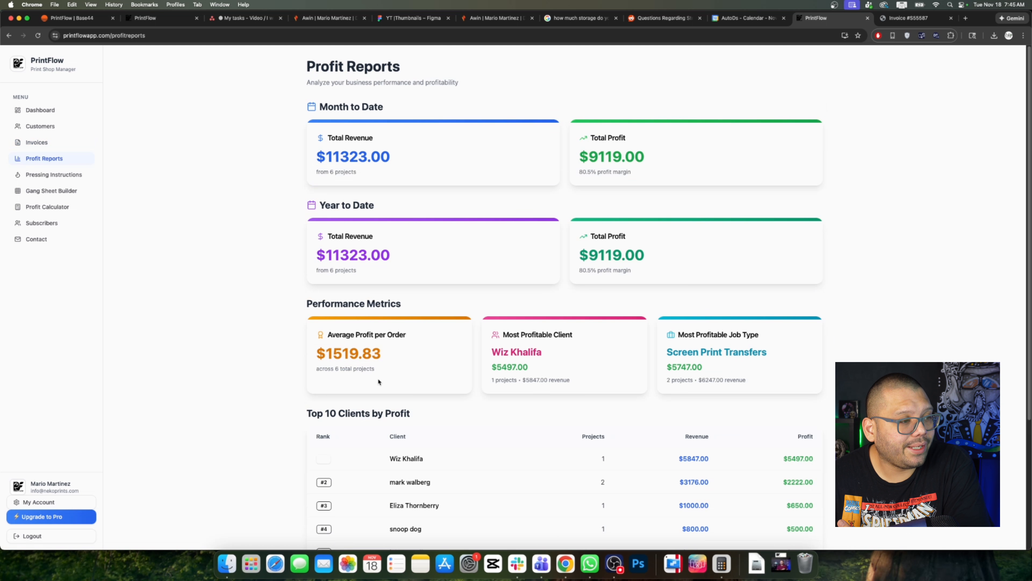
scroll(378, 381, "down", 5)
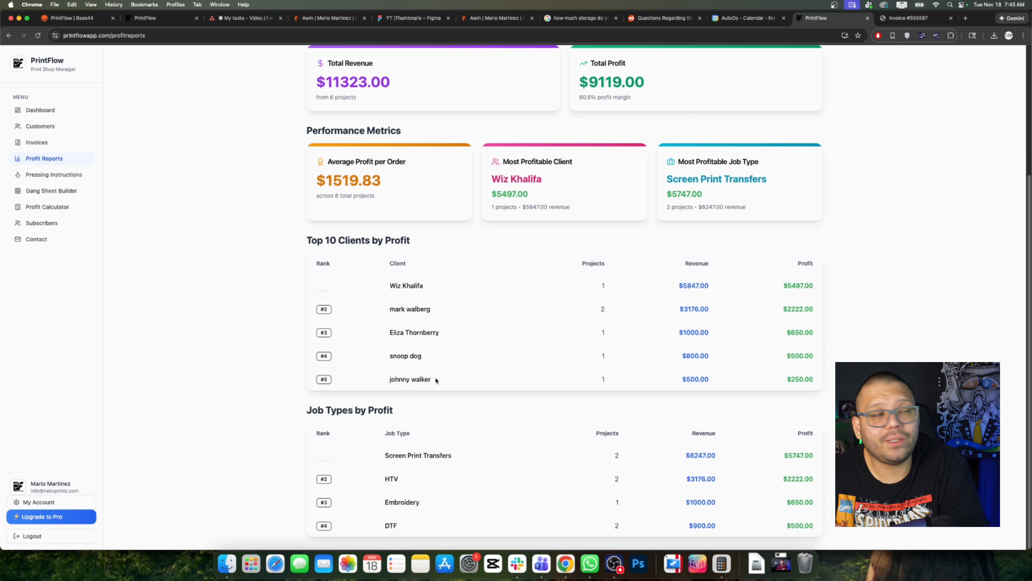
scroll(436, 380, "up", 5)
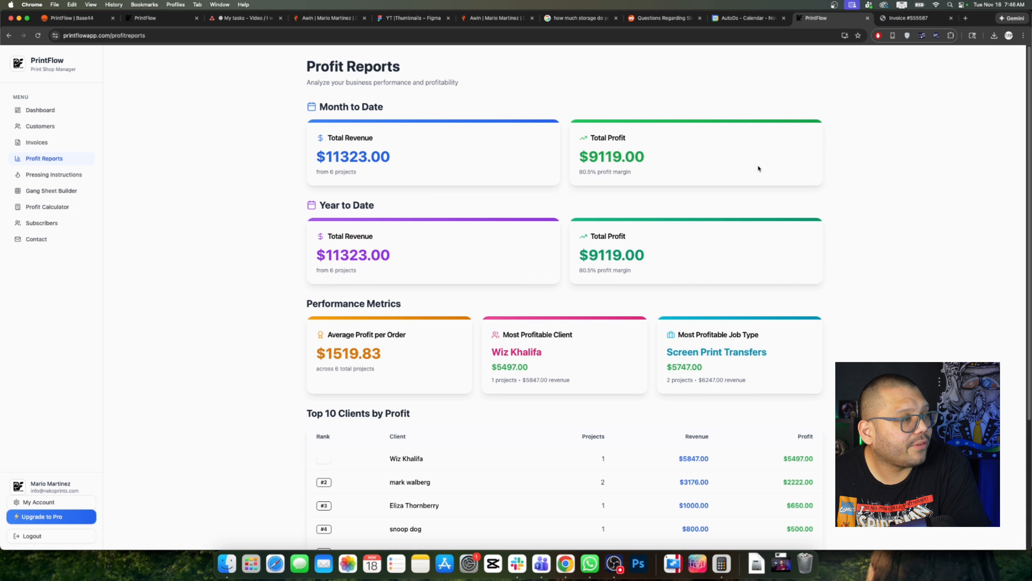
left_click_drag(325, 209, 382, 208)
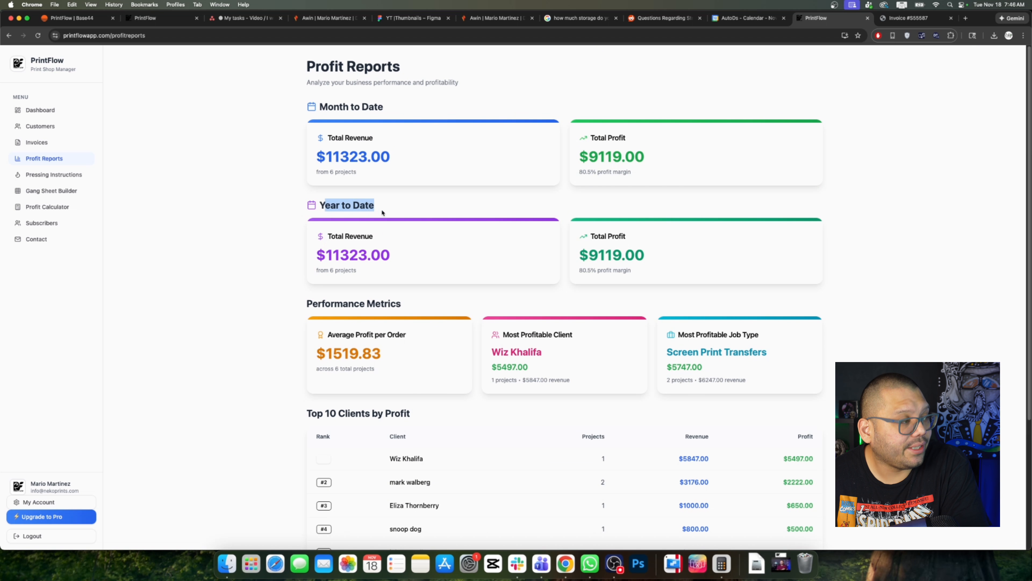
left_click(537, 385)
scroll(472, 388, "down", 3)
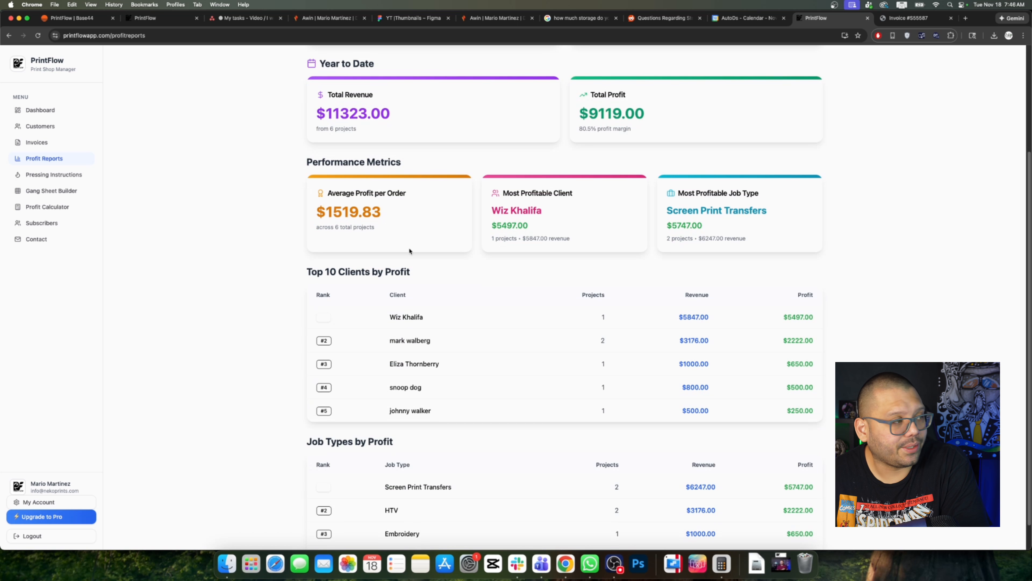
left_click_drag(317, 212, 385, 211)
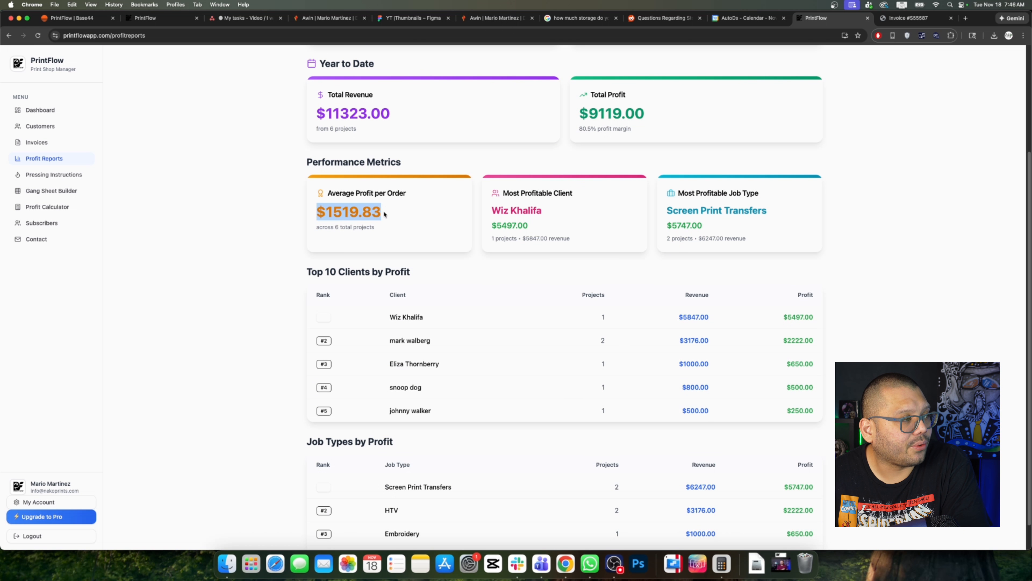
left_click(469, 230)
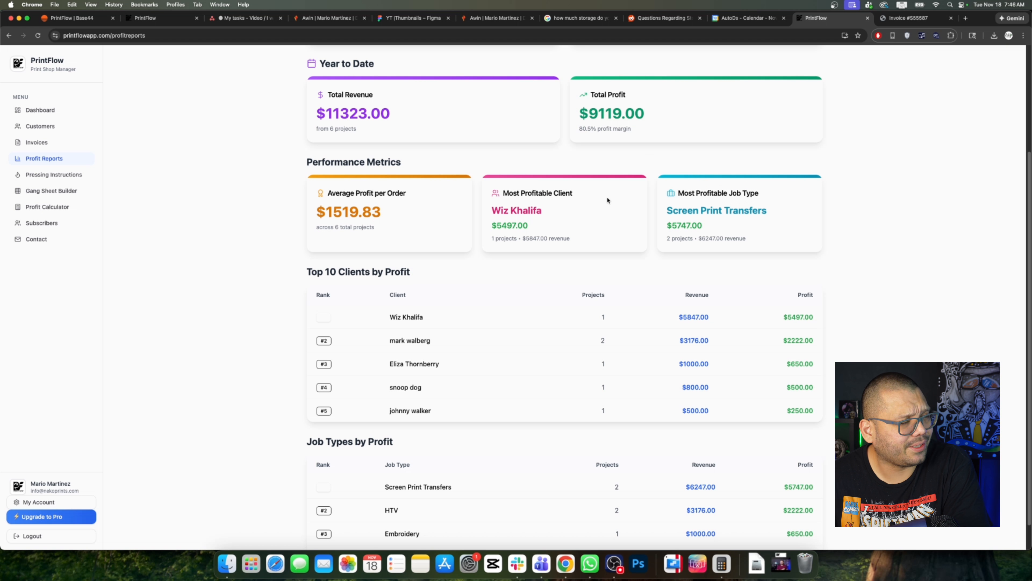
left_click_drag(500, 214, 557, 208)
left_click(597, 215)
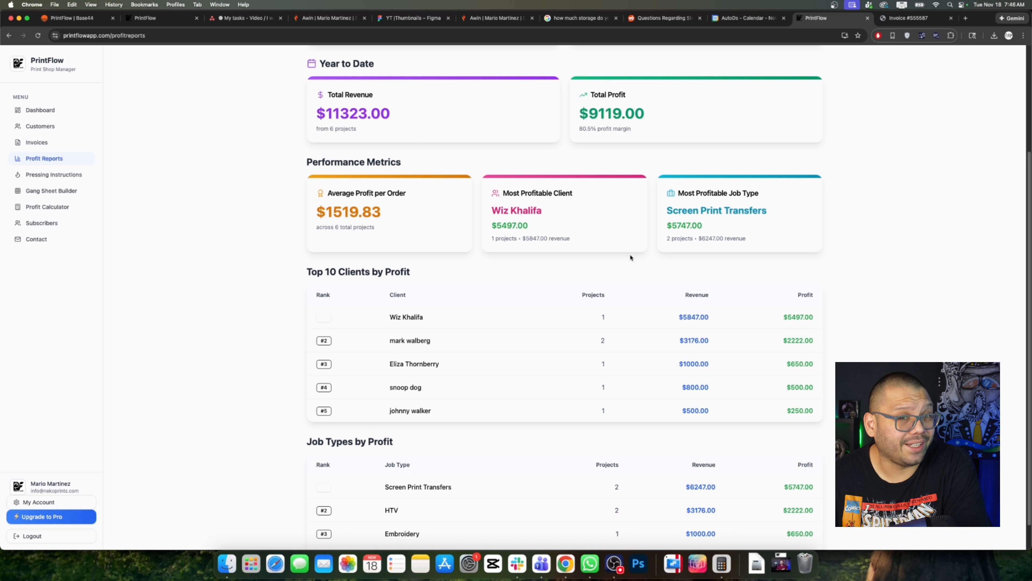
left_click_drag(504, 193, 597, 200)
left_click(870, 214)
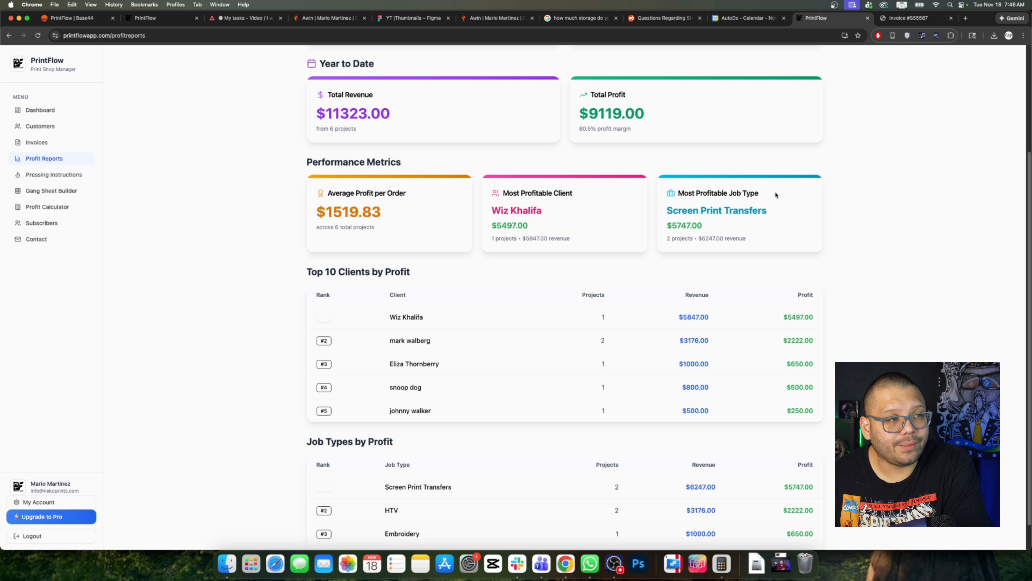
left_click_drag(678, 193, 753, 196)
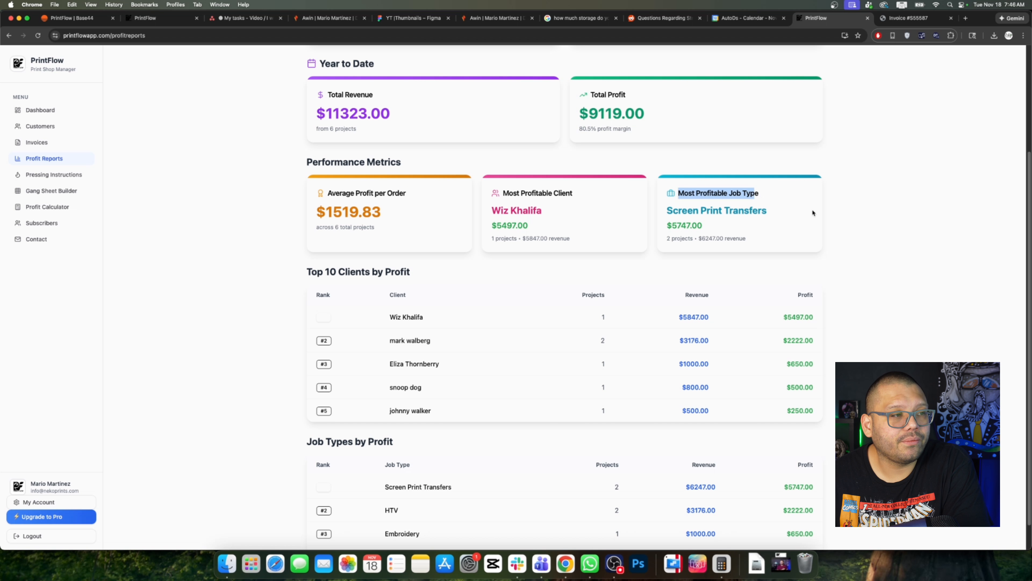
left_click(737, 204)
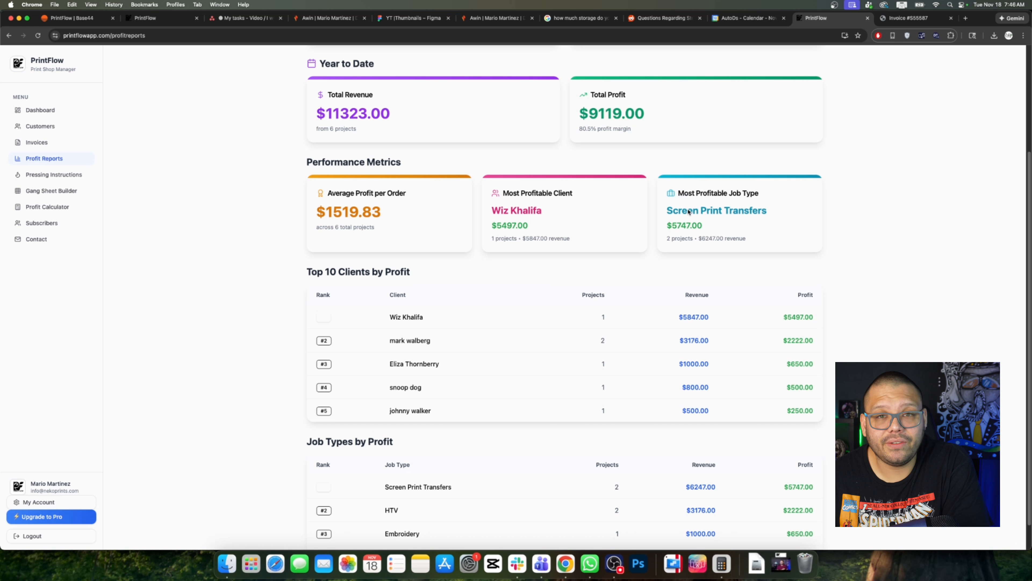
left_click_drag(657, 216, 794, 218)
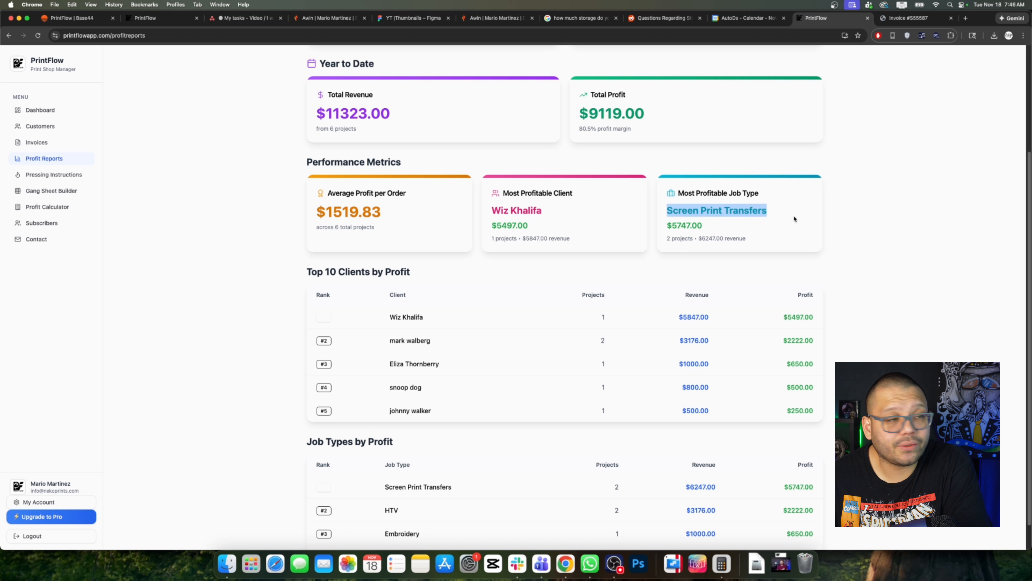
scroll(407, 340, "down", 1)
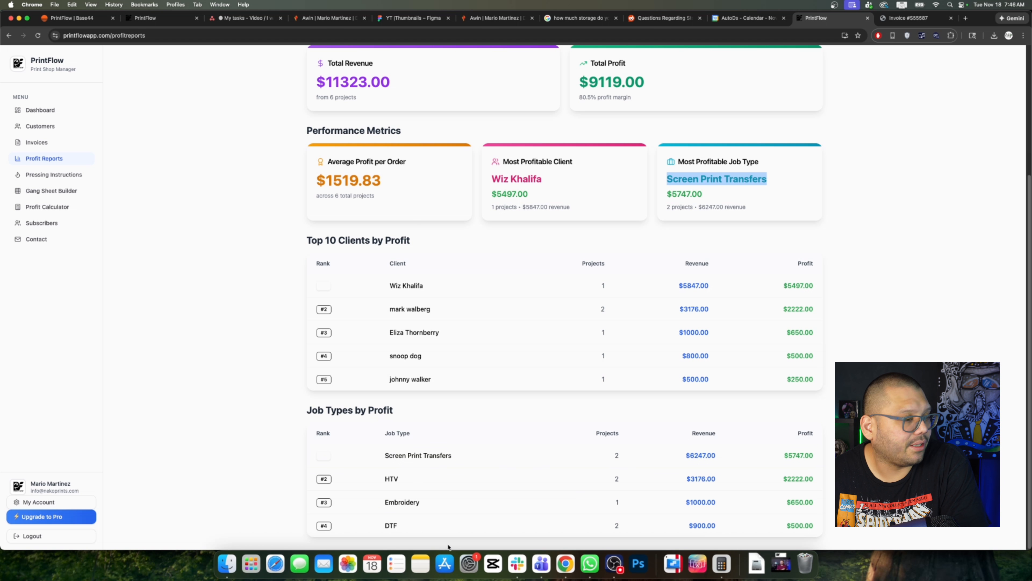
scroll(547, 410, "up", 5)
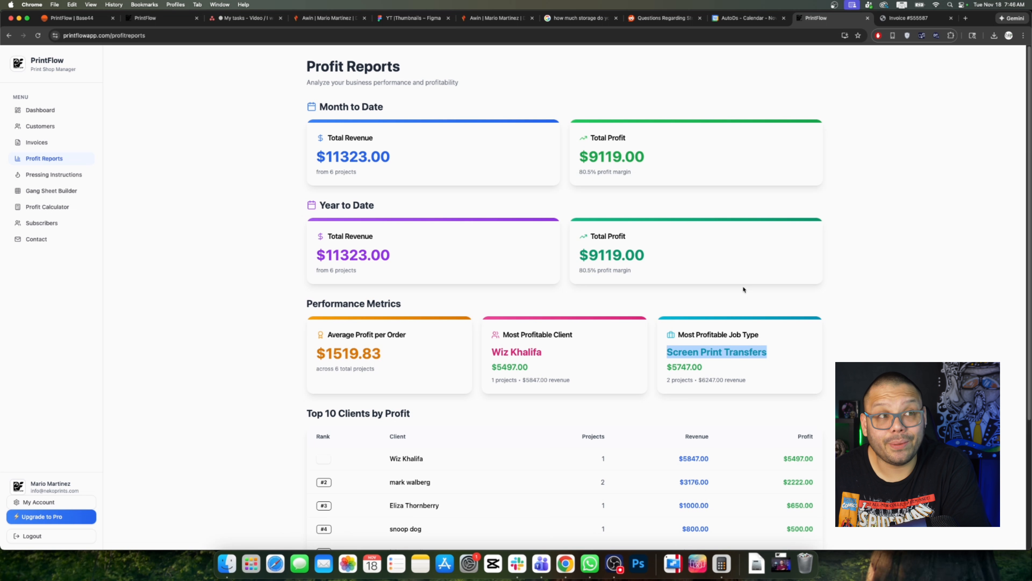
Step: Open Pressing Instructions and expand HTV > Siser > Metal, noting its 305°F temperature
left_click(40, 174)
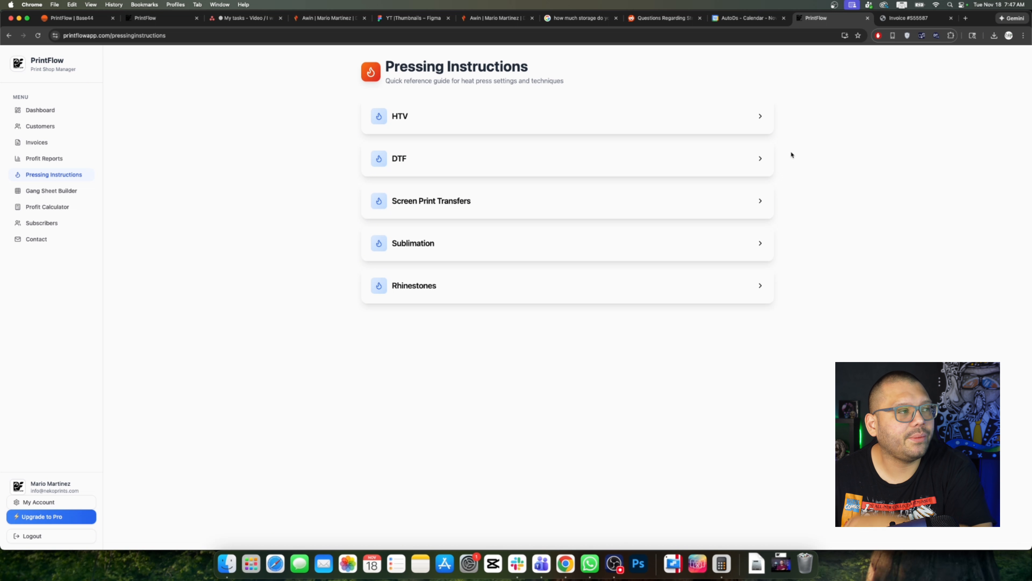
left_click(415, 119)
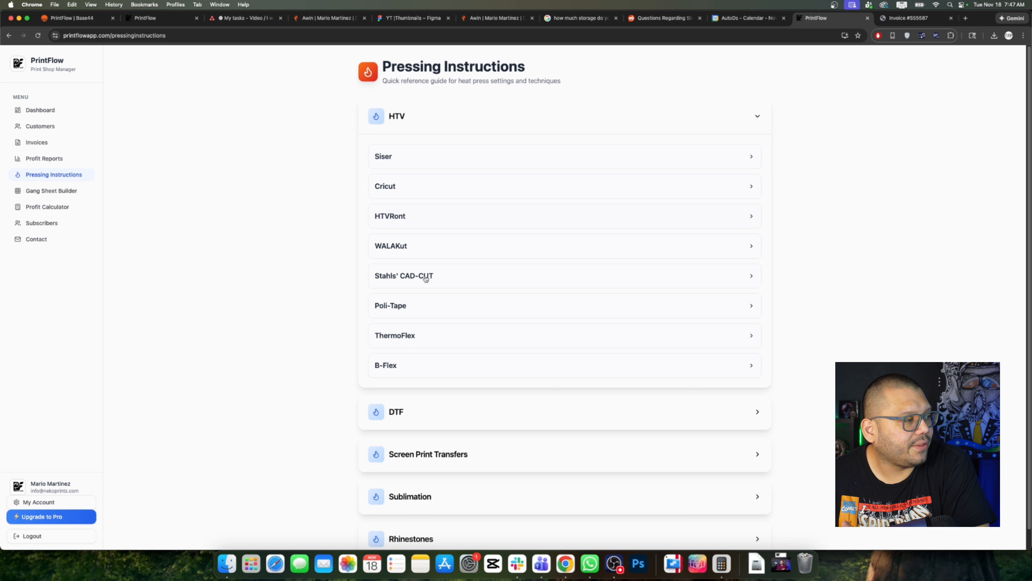
left_click(432, 157)
scroll(552, 223, "down", 2)
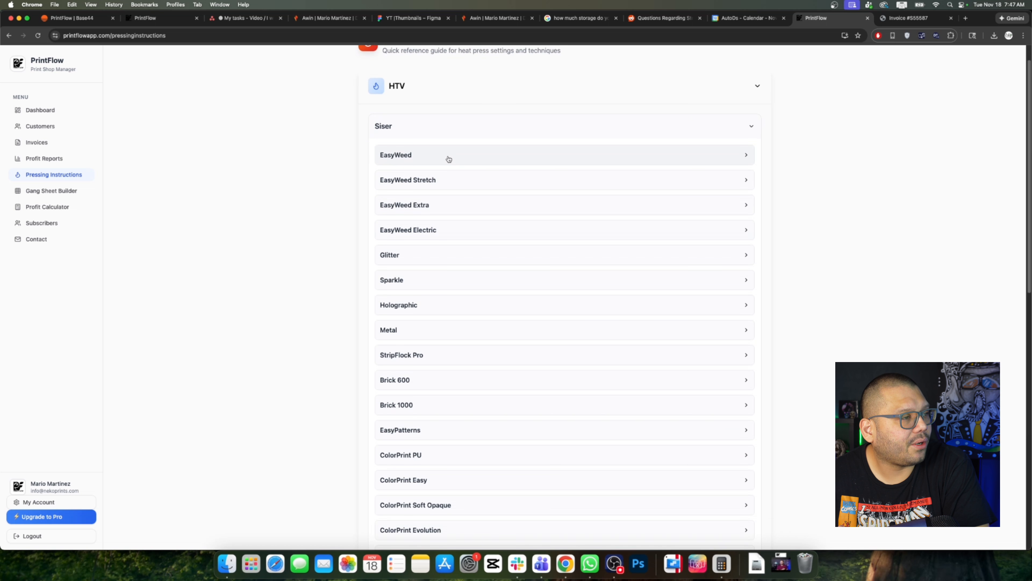
scroll(586, 171, "down", 1)
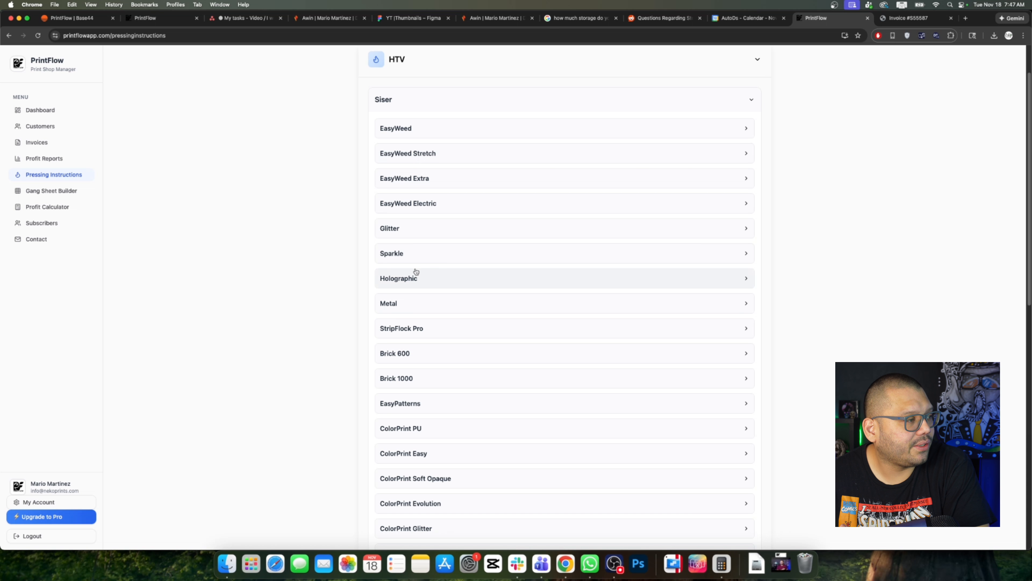
left_click(428, 307)
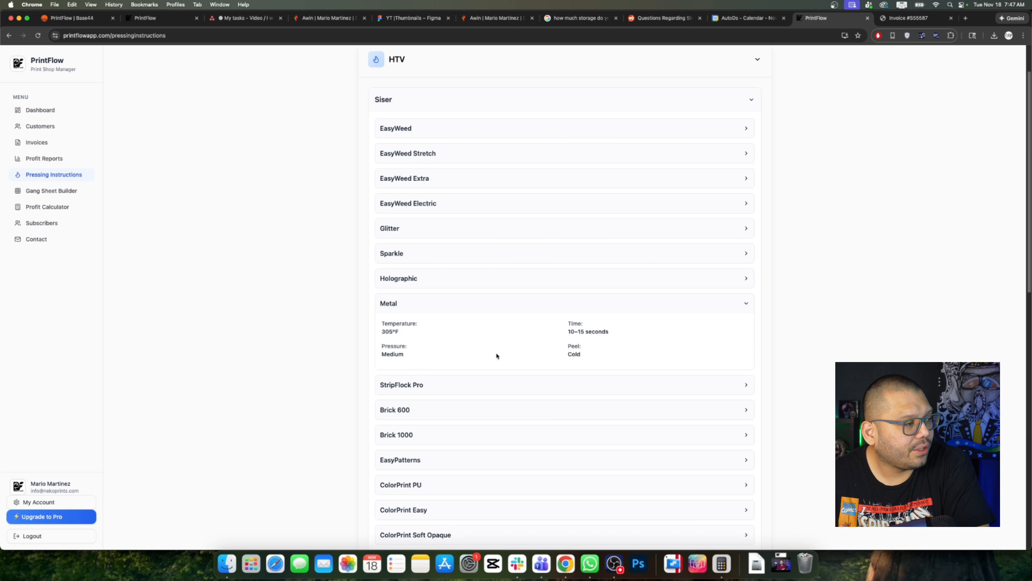
left_click_drag(386, 325, 571, 364)
Step: Expand Screen Print Transfers > Pro World > Easy Transfer (1-3 Colors) to view its settings
scroll(565, 358, "down", 15)
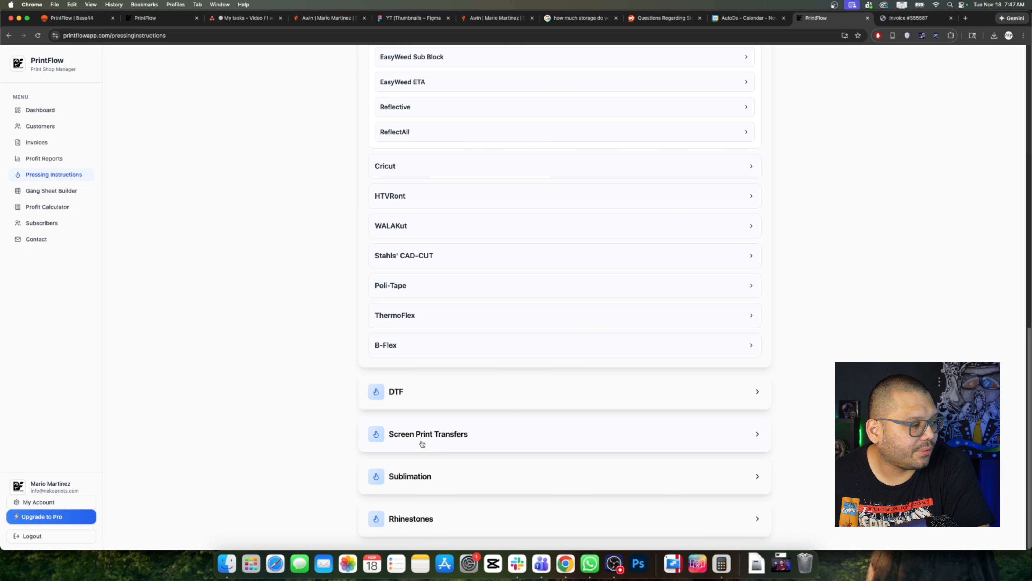
left_click(461, 436)
scroll(650, 415, "down", 3)
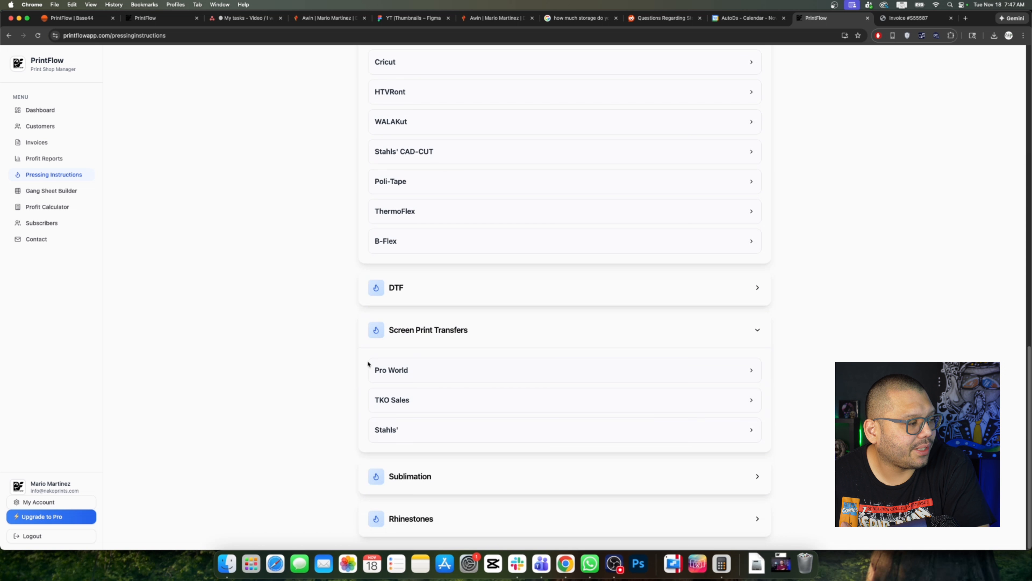
left_click(454, 370)
scroll(646, 390, "down", 4)
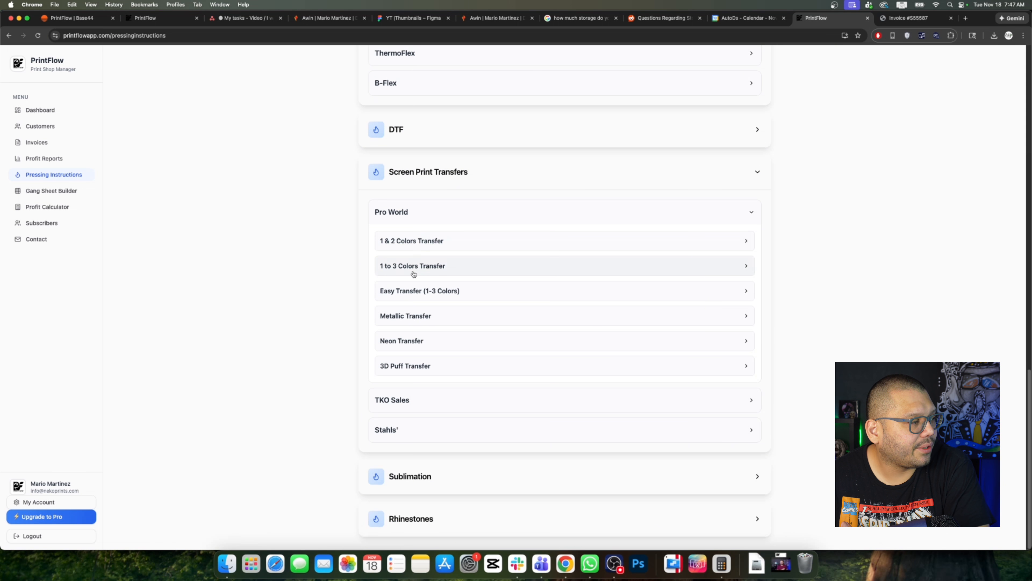
left_click(447, 293)
left_click_drag(557, 299, 663, 342)
left_click(829, 397)
Step: Show sublimation polyester shirt settings: 45–60 seconds, Light–Medium pressure, hot peel
scroll(829, 397, "down", 2)
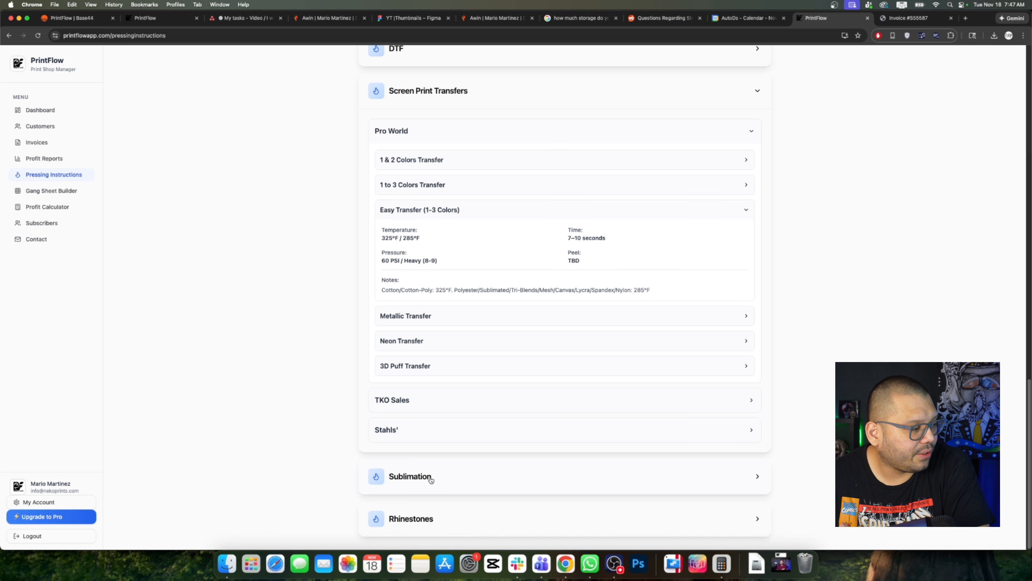
scroll(745, 454, "down", 3)
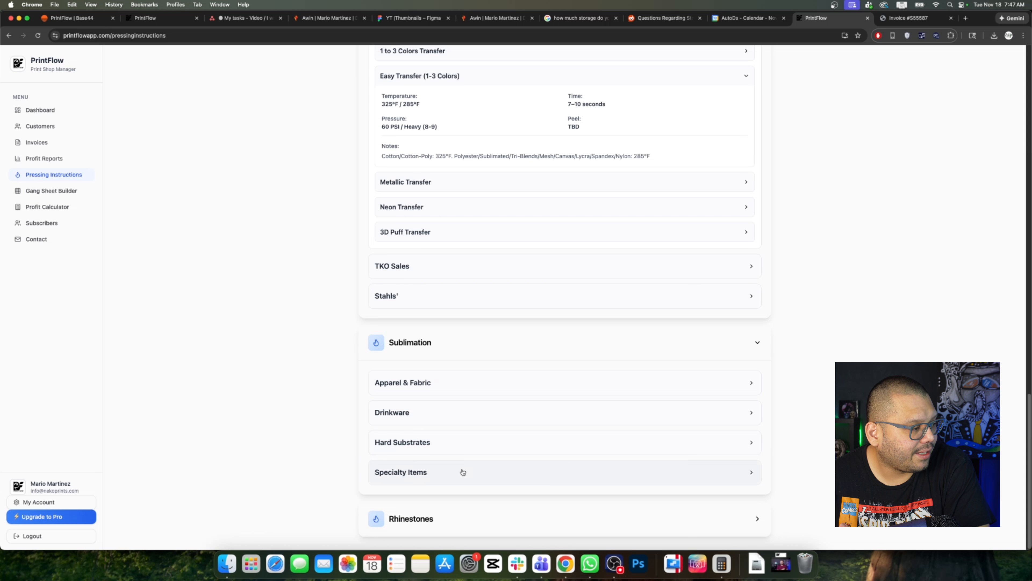
left_click(404, 390)
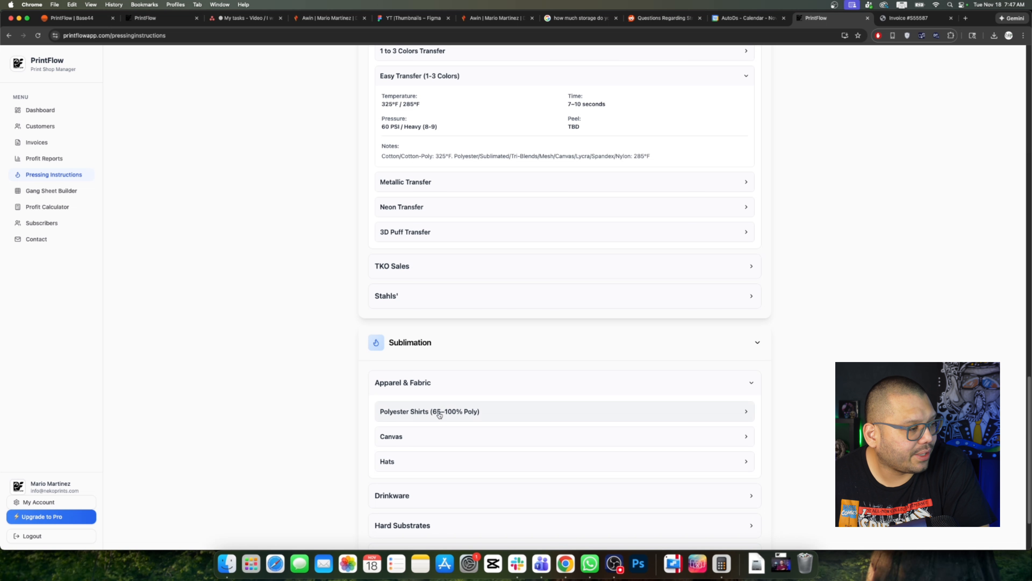
left_click(404, 412)
scroll(491, 422, "down", 2)
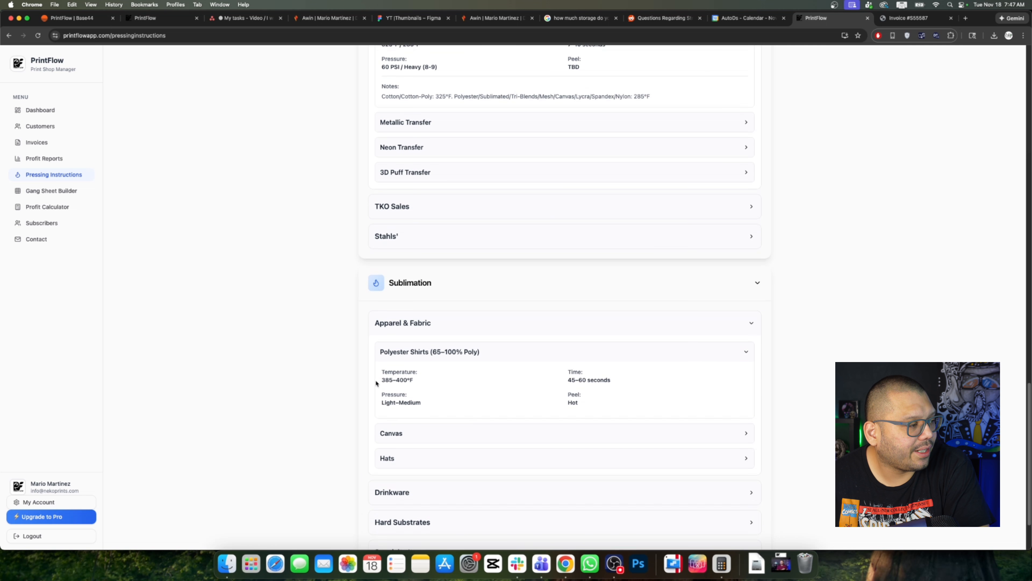
left_click_drag(381, 380, 404, 382)
left_click(496, 387)
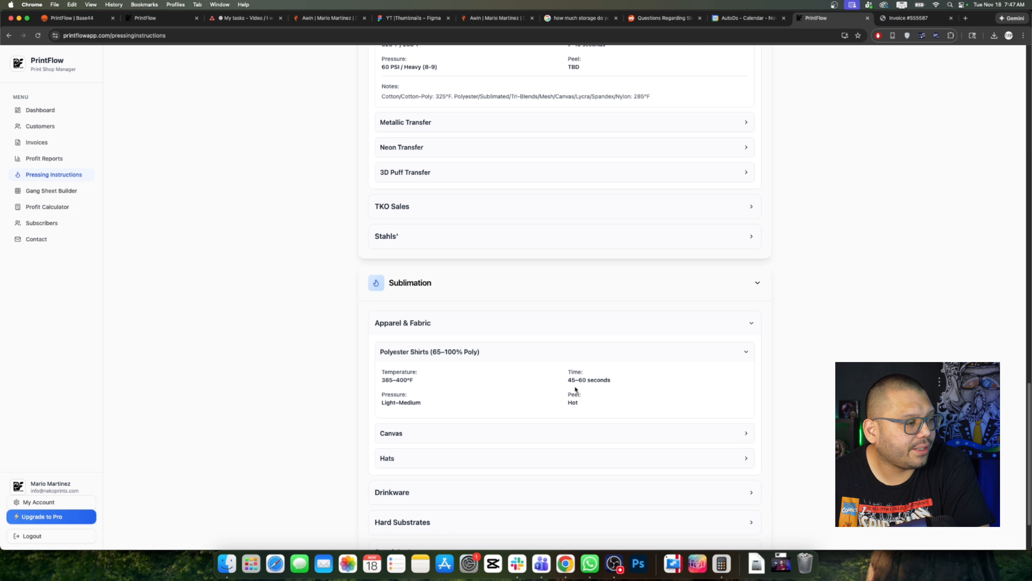
left_click_drag(568, 368, 616, 379)
left_click(622, 384)
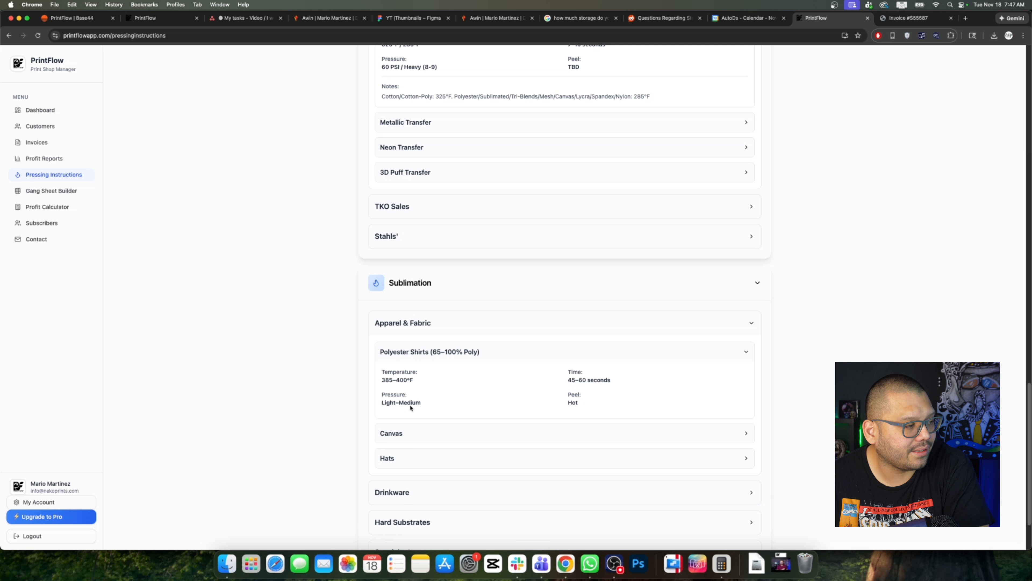
left_click_drag(381, 402, 505, 409)
left_click_drag(567, 393, 589, 406)
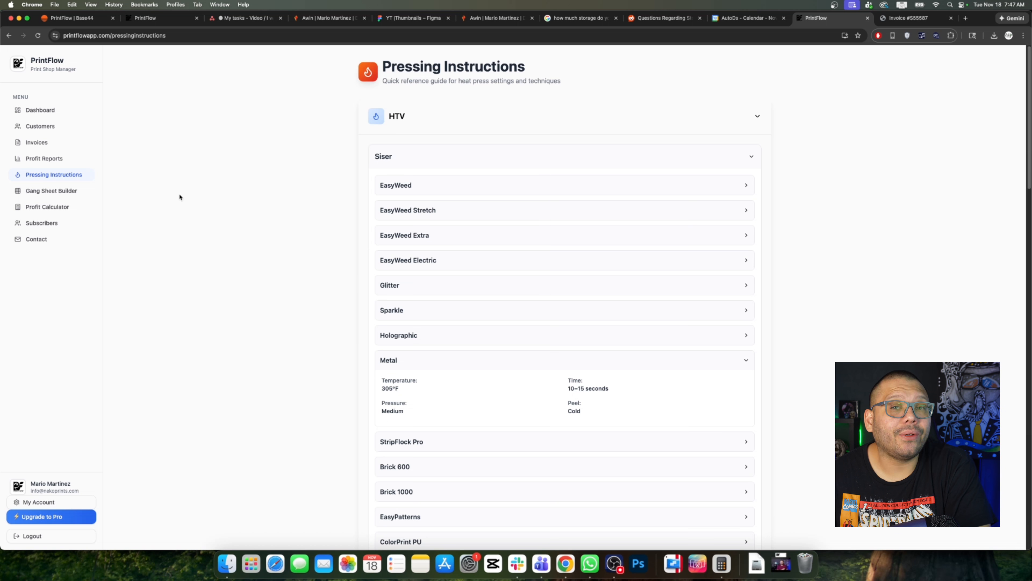
Step: In the Gang Sheet Builder, change the canvas height to 36 inches for a 22 × 36 sheet, then pick artwork
left_click(58, 188)
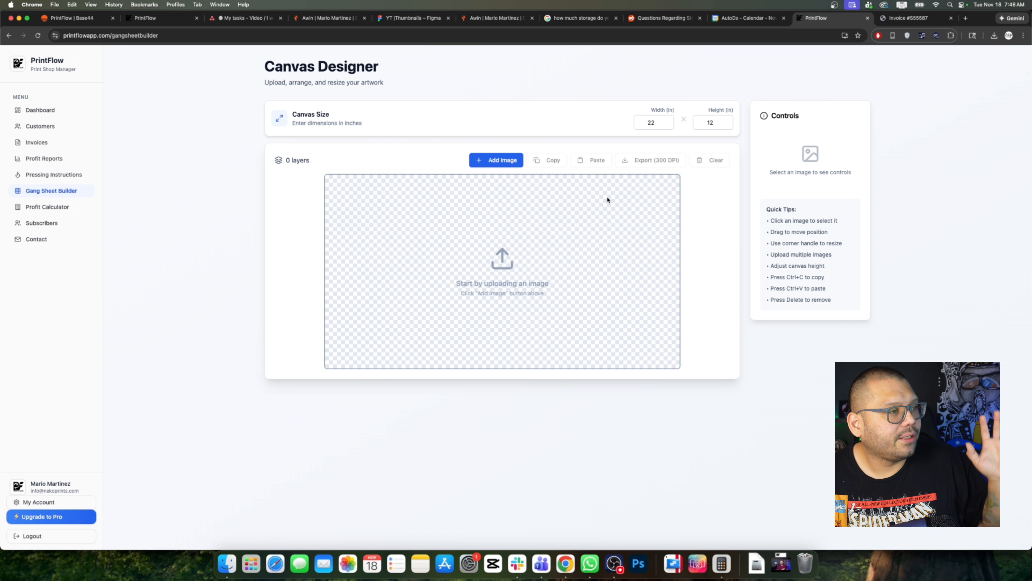
left_click(652, 122)
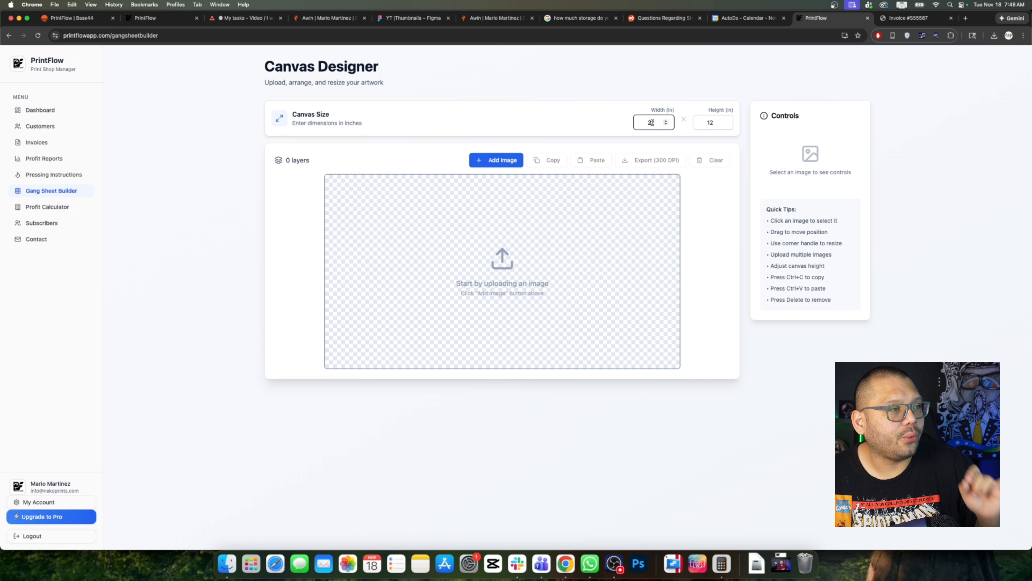
key("Tab")
type("36")
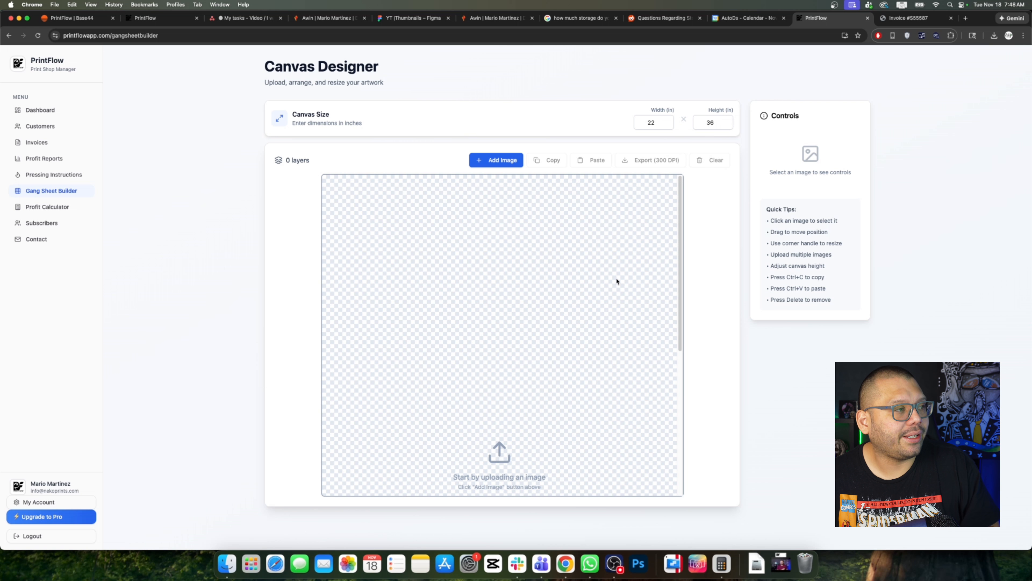
scroll(628, 285, "down", 5)
scroll(569, 285, "up", 5)
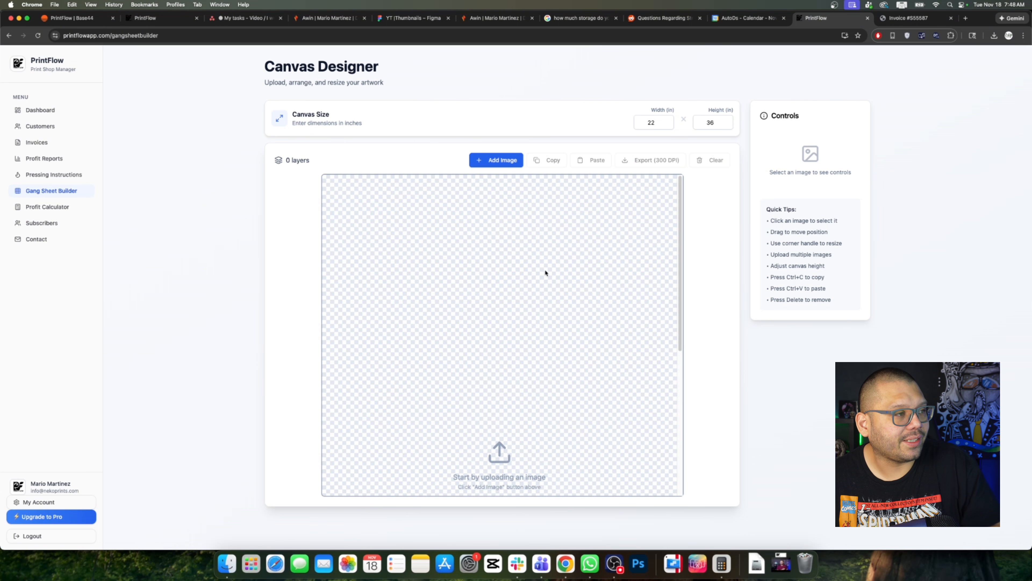
left_click(503, 161)
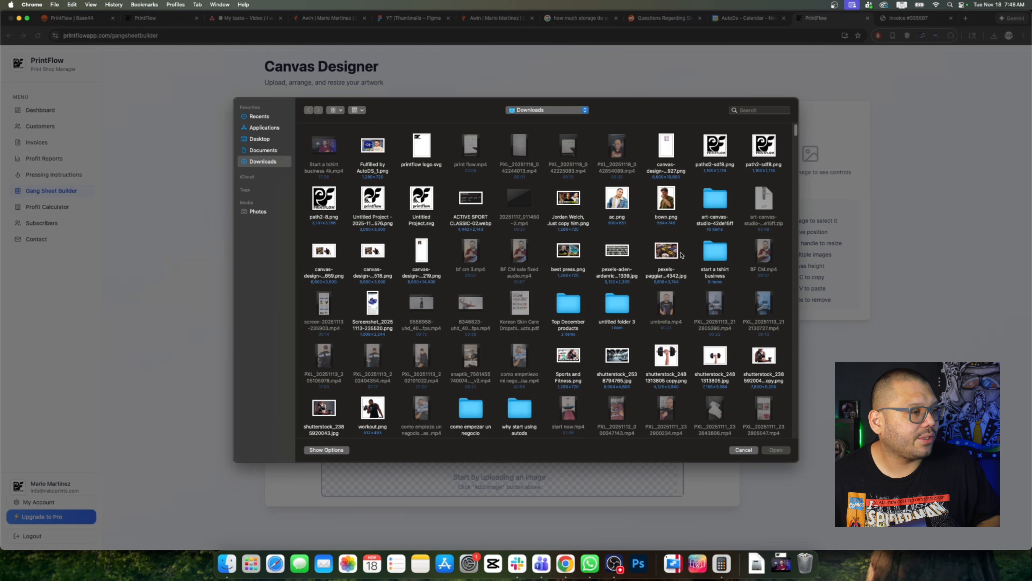
Step: Add the Santa image, then position and shrink the goose, Santa and Pumpkin Patch designs
scroll(703, 379, "down", 5)
double_click(675, 409)
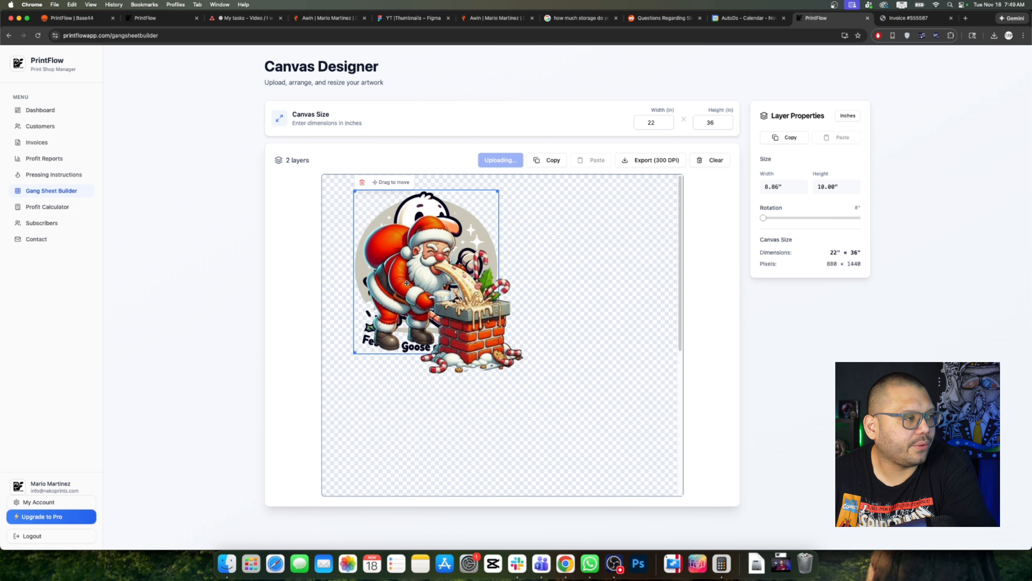
left_click_drag(406, 283, 557, 262)
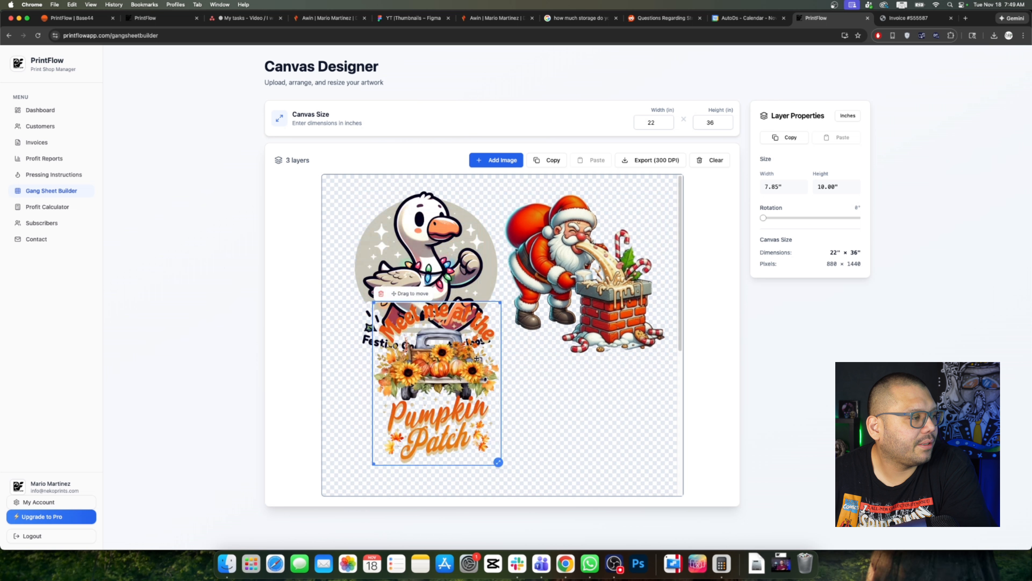
left_click_drag(477, 358, 612, 384)
left_click_drag(440, 249, 431, 237)
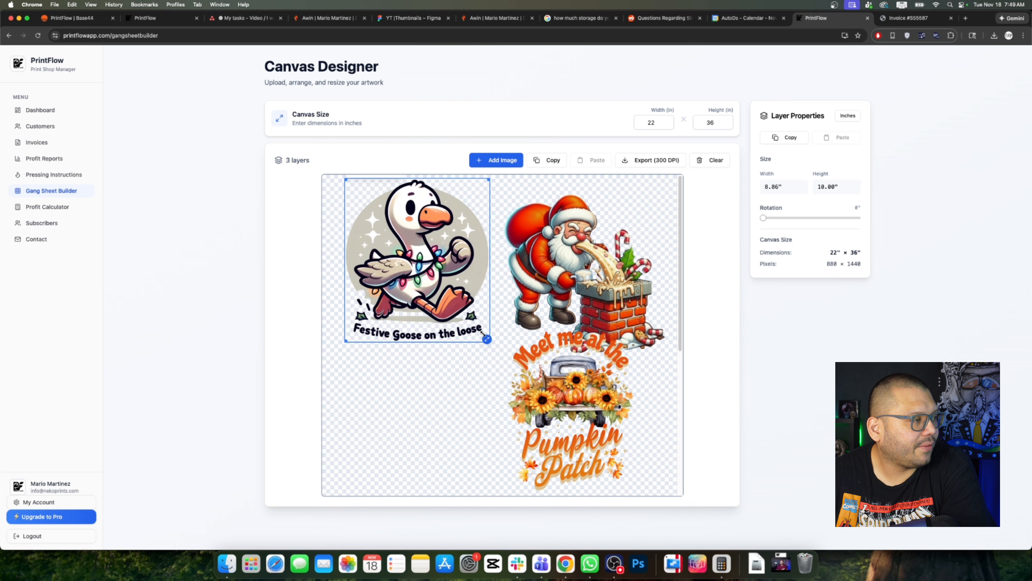
left_click_drag(486, 337, 437, 307)
left_click_drag(659, 349, 548, 282)
left_click_drag(578, 390, 421, 382)
Step: Duplicate Pumpkin Patch, move the copy right, rotate it 259° and resize it to 7.57 × 9.65 in
right_click(446, 388)
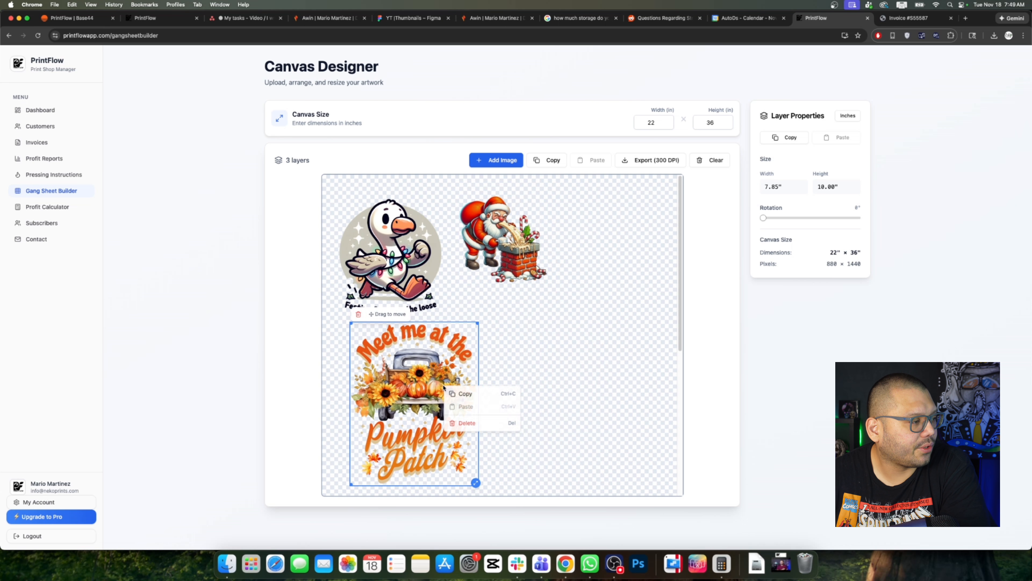
left_click(465, 393)
right_click(554, 346)
left_click(565, 352)
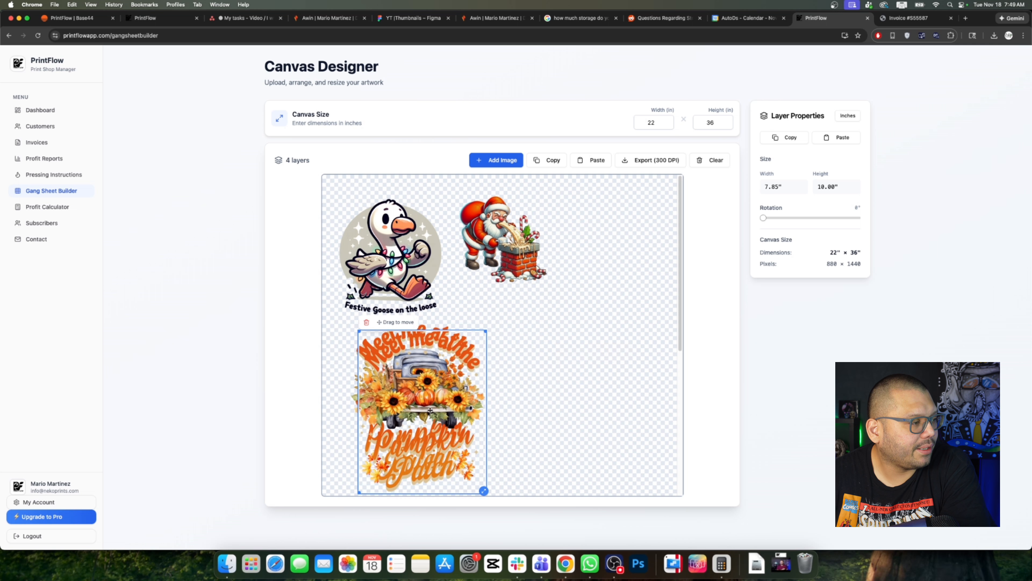
left_click_drag(430, 410, 586, 383)
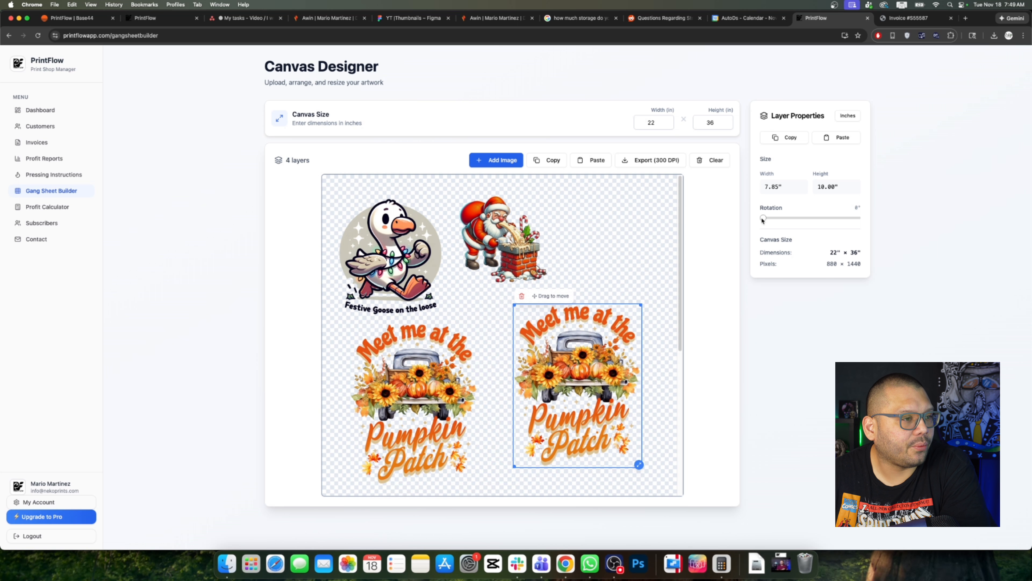
left_click_drag(763, 219, 831, 218)
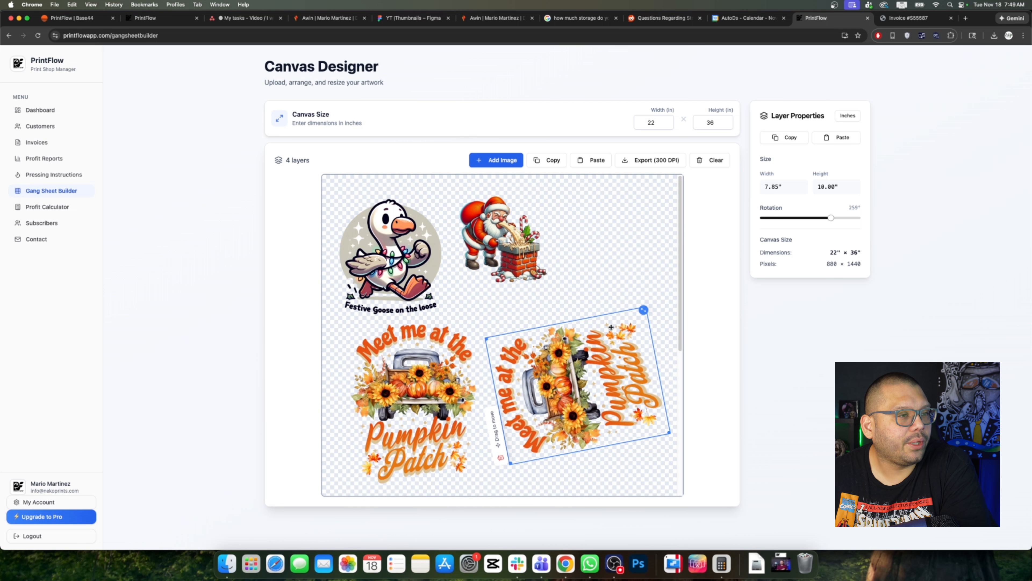
left_click(849, 117)
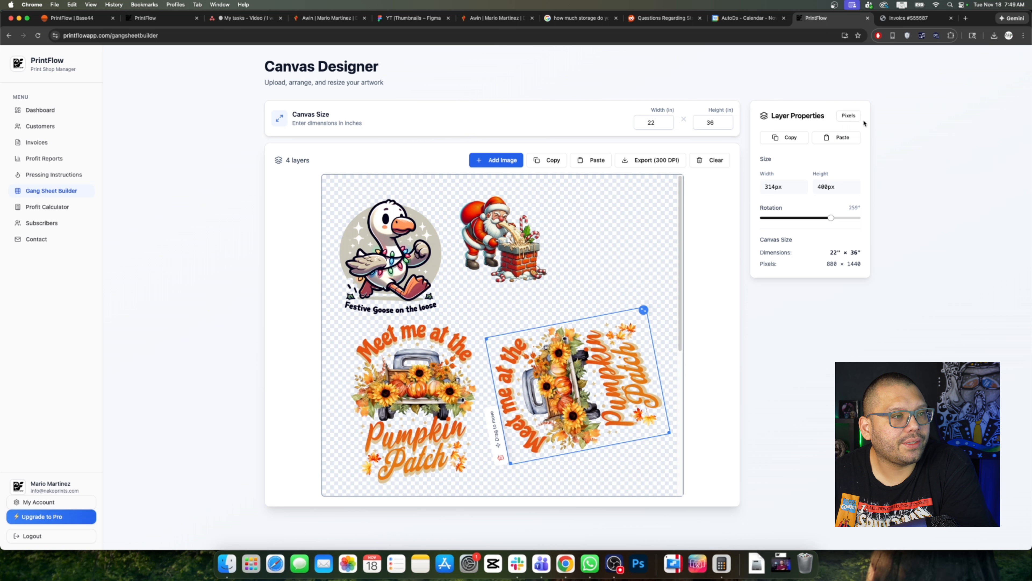
left_click(848, 117)
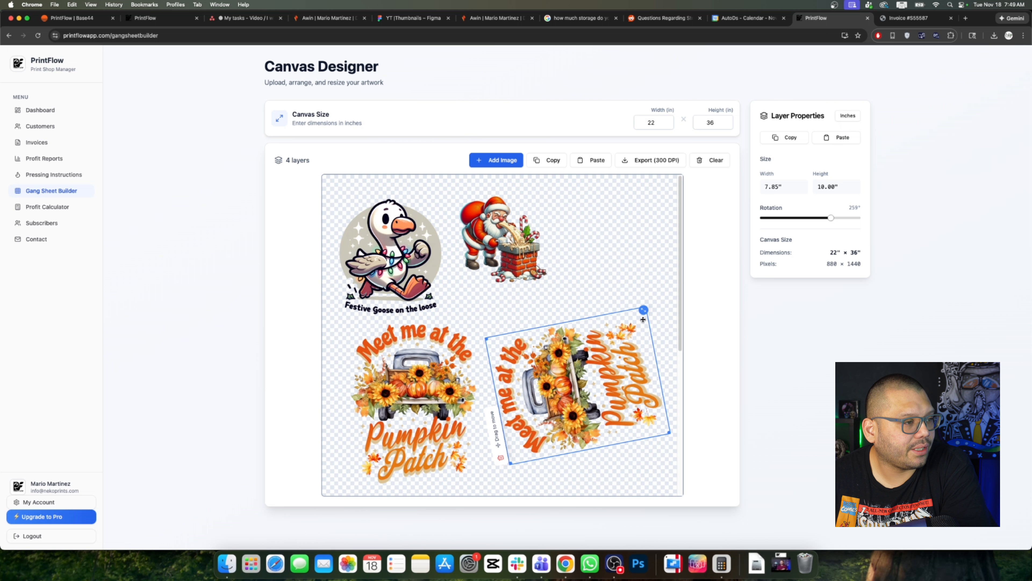
mouse_move(643, 310)
left_mouse_down()
mouse_move(560, 308)
mouse_move(639, 310)
left_mouse_up()
Step: Move the rotated copy higher and export the 22 × 36 gang sheet as a 300 DPI PNG
left_click_drag(604, 400, 604, 352)
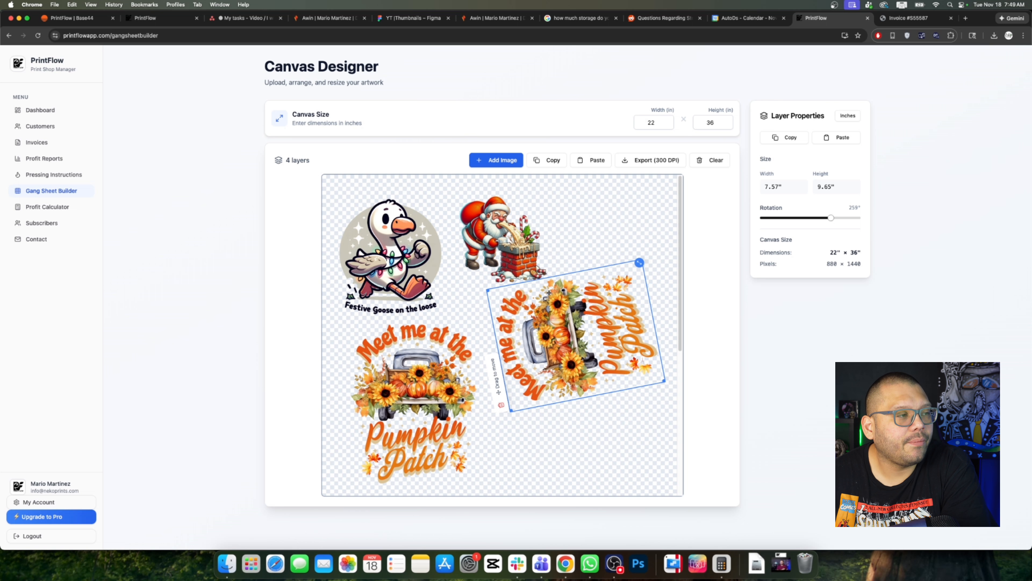
left_click(652, 122)
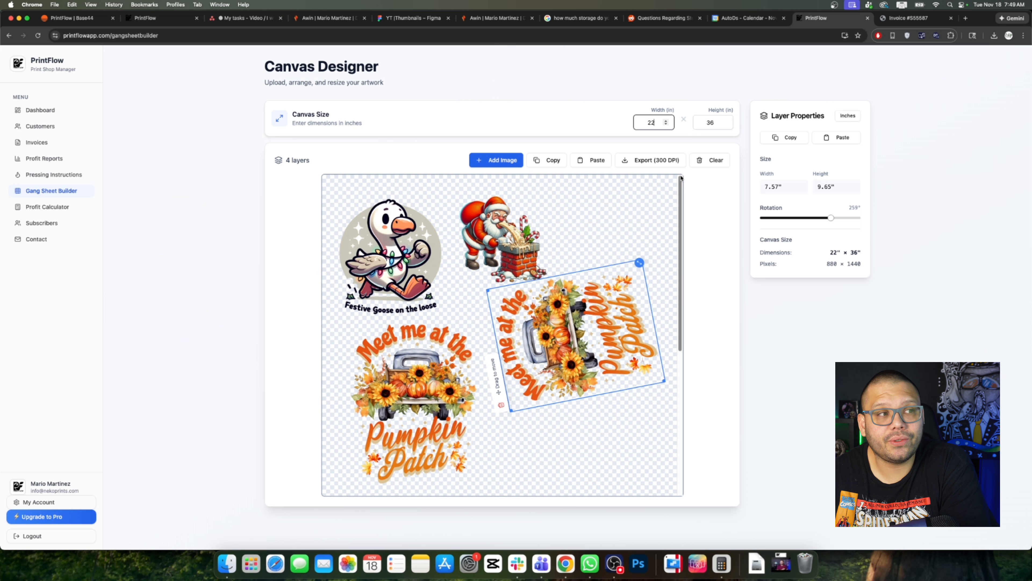
left_click(615, 299)
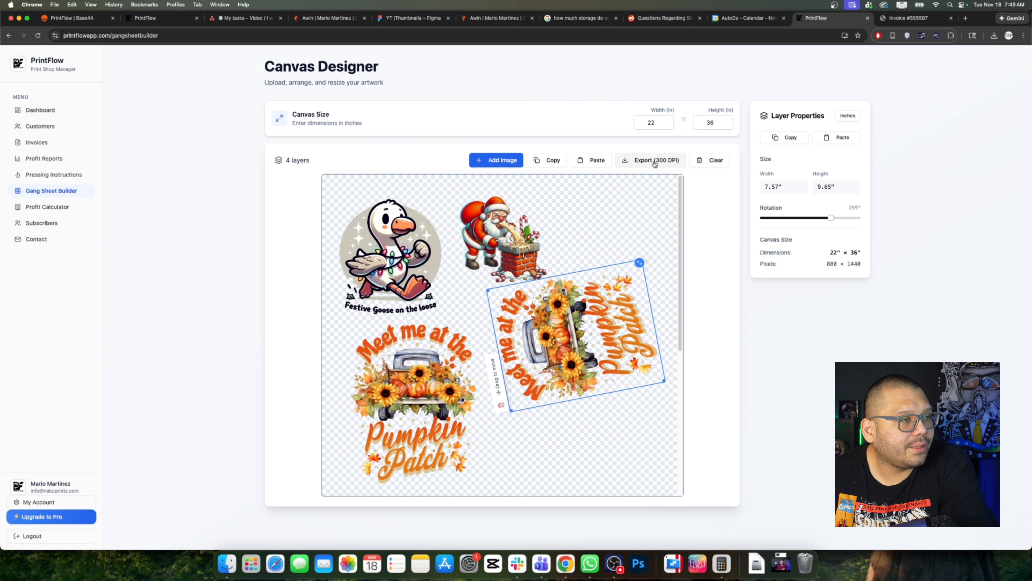
left_click(657, 163)
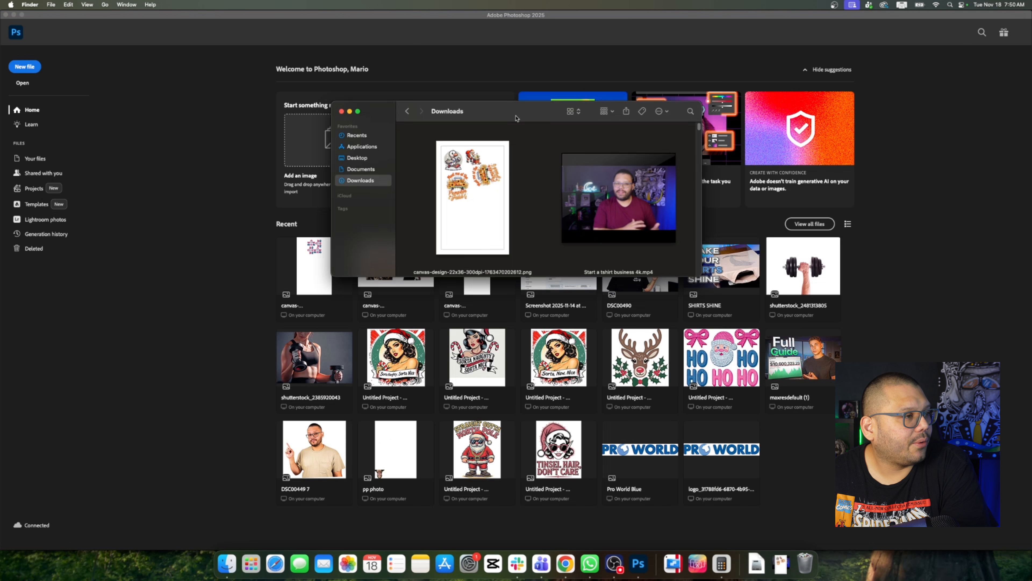
Step: Open the exported gang sheet PNG in Photoshop by dragging it in from Downloads, and reposition the artwork
left_click_drag(514, 113, 828, 98)
left_click_drag(776, 199, 483, 380)
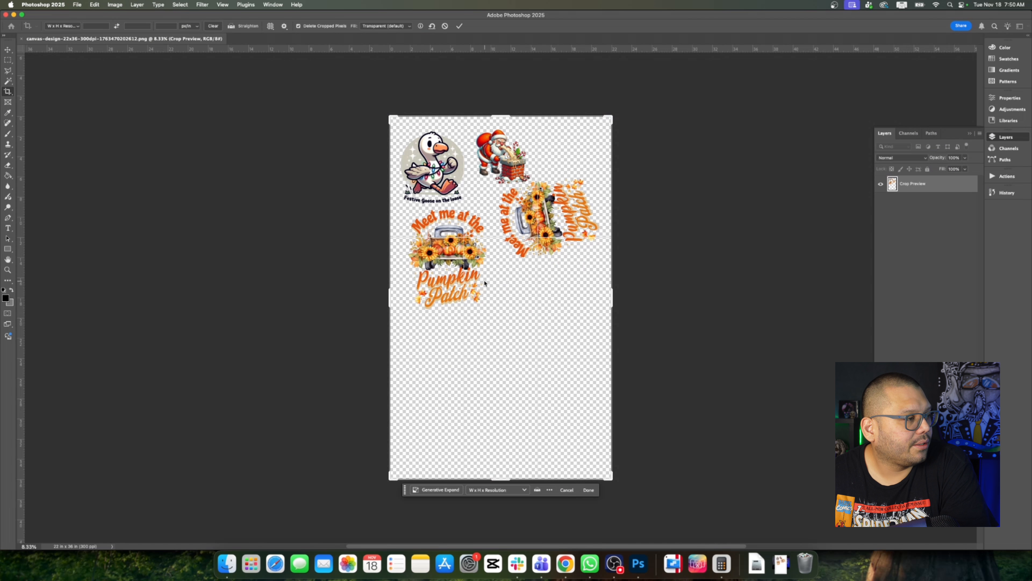
left_click(527, 315)
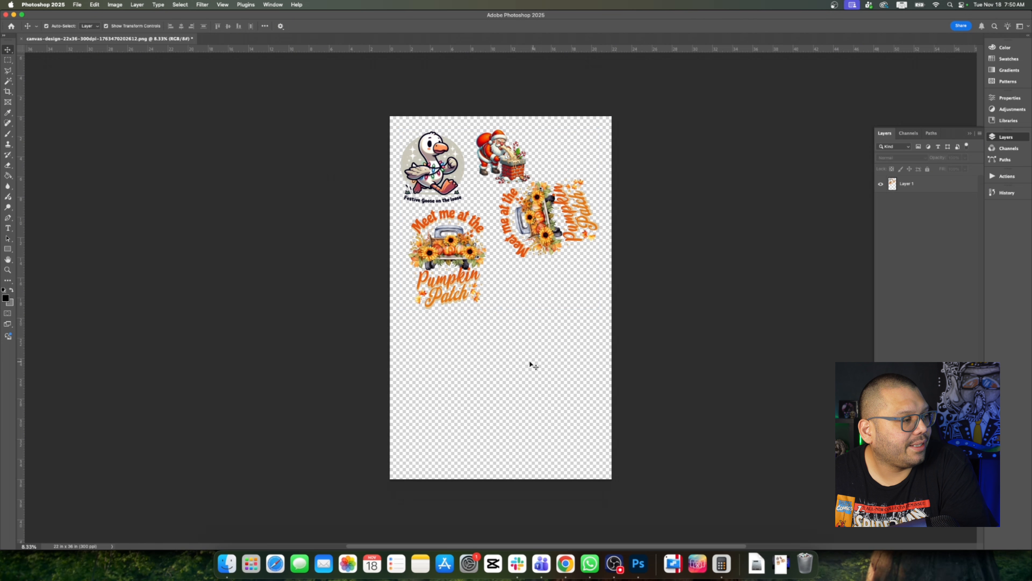
left_click_drag(540, 223, 542, 259)
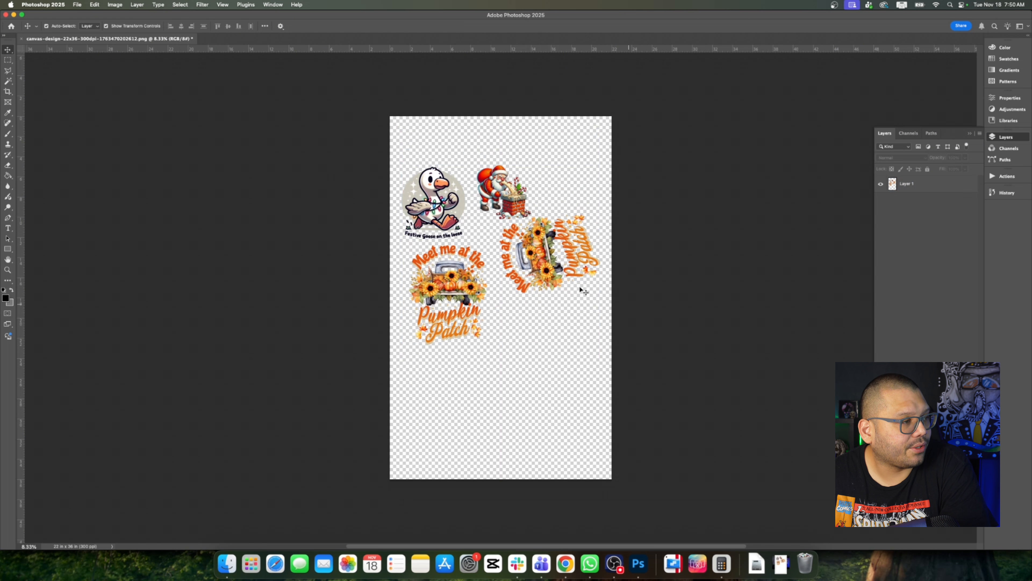
Step: Check Image Size shows 36 in height at 300 pixels/inch, then go to PrintFlow's profit calculator
left_click(115, 4)
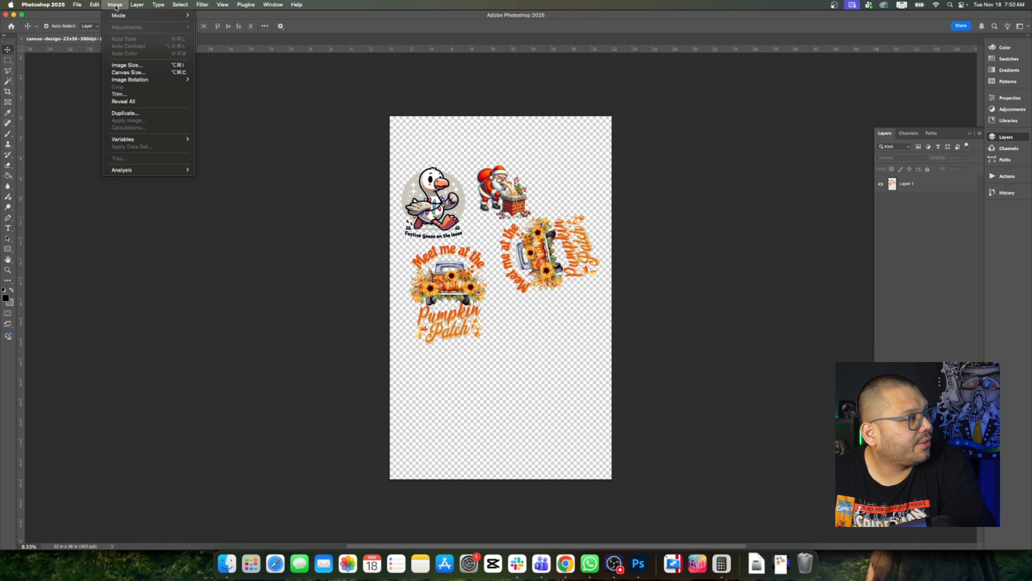
left_click(126, 65)
left_click_drag(400, 149, 742, 151)
left_click(664, 260)
double_click(663, 260)
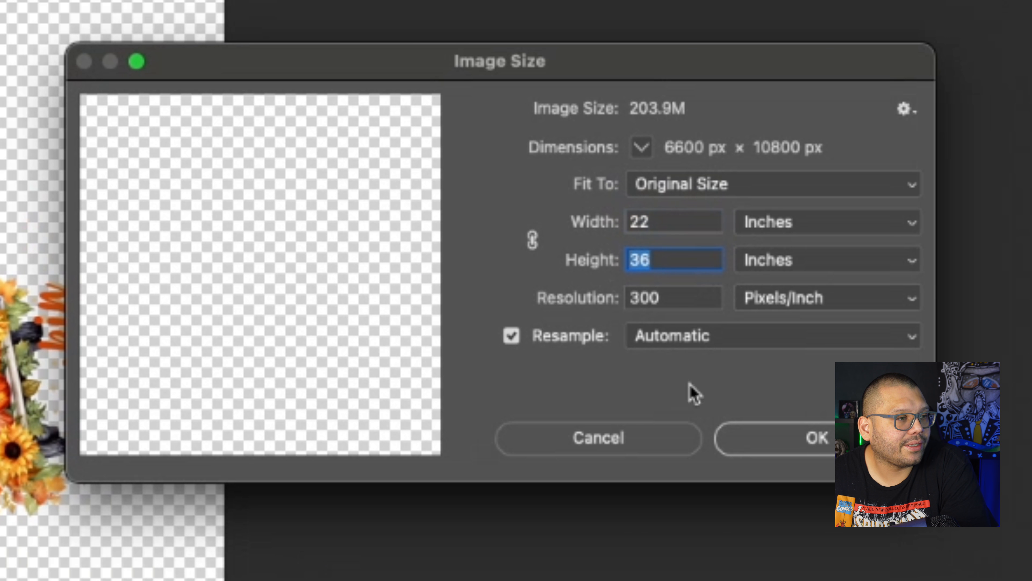
double_click(624, 298)
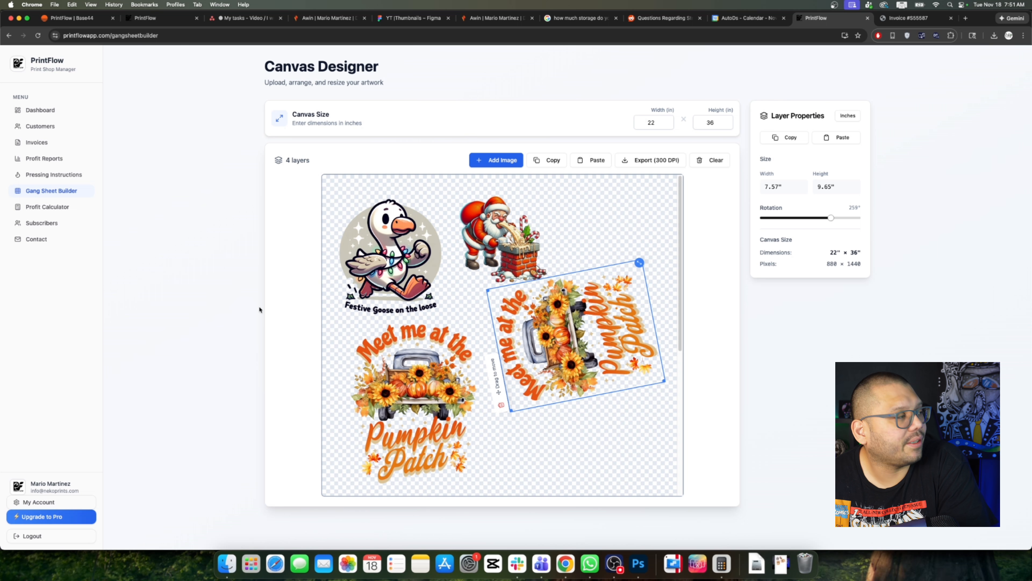
left_click(55, 207)
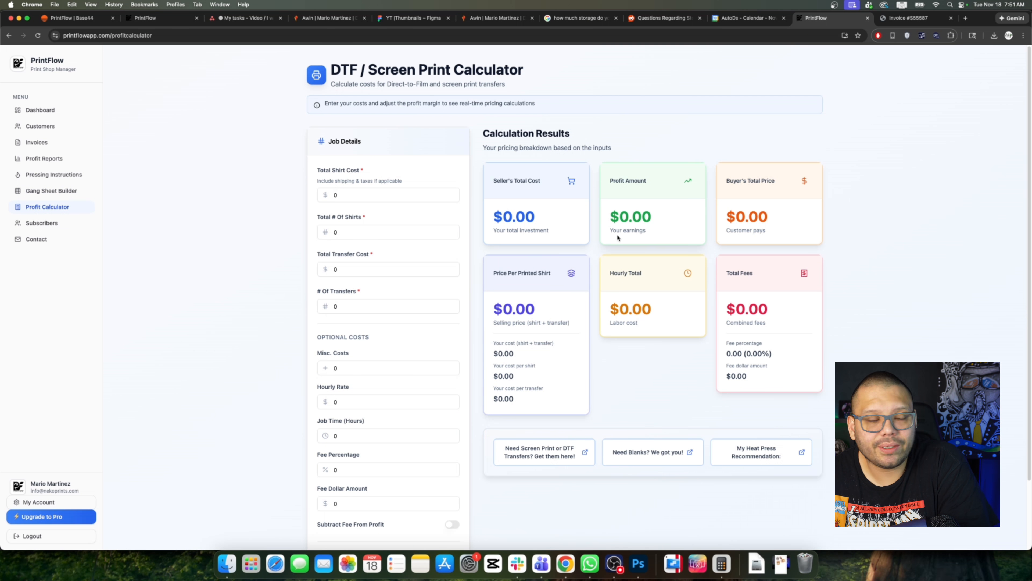
Step: Enter shirt cost 1000, 100 shirts, transfer cost 50 and 100 transfers; review the $1050.00 seller cost
left_click(353, 195)
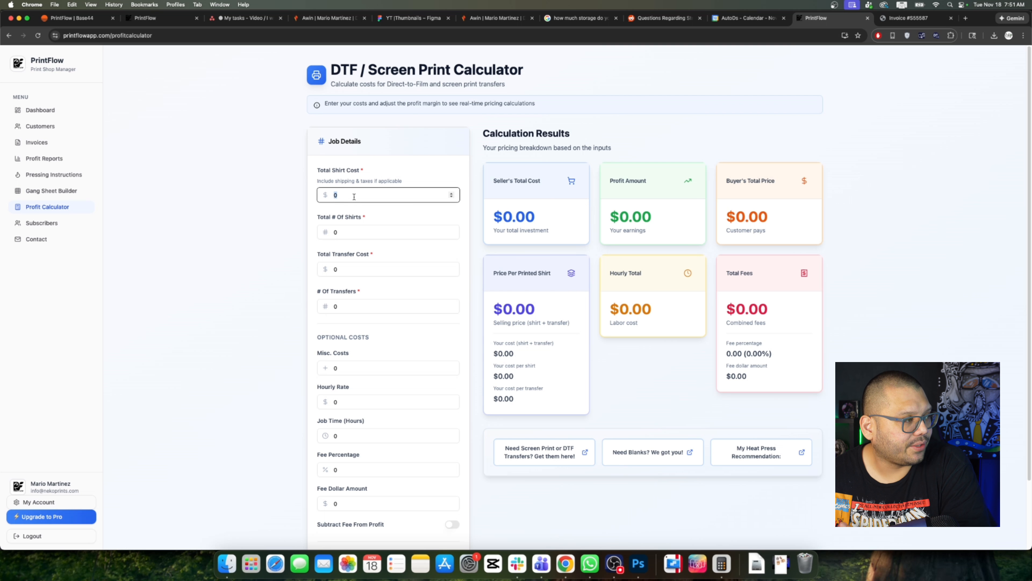
type("1000")
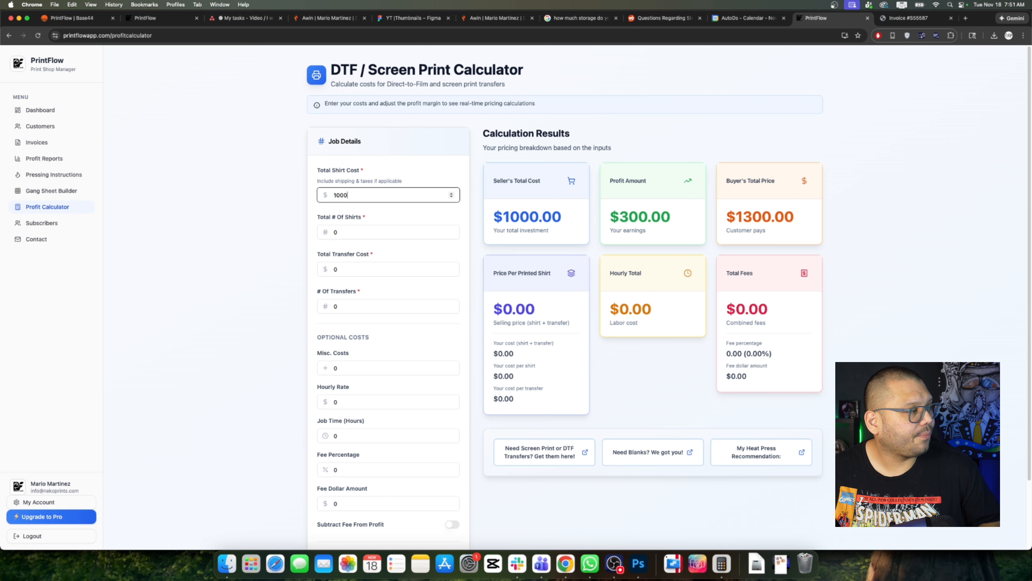
key("Tab")
type("100")
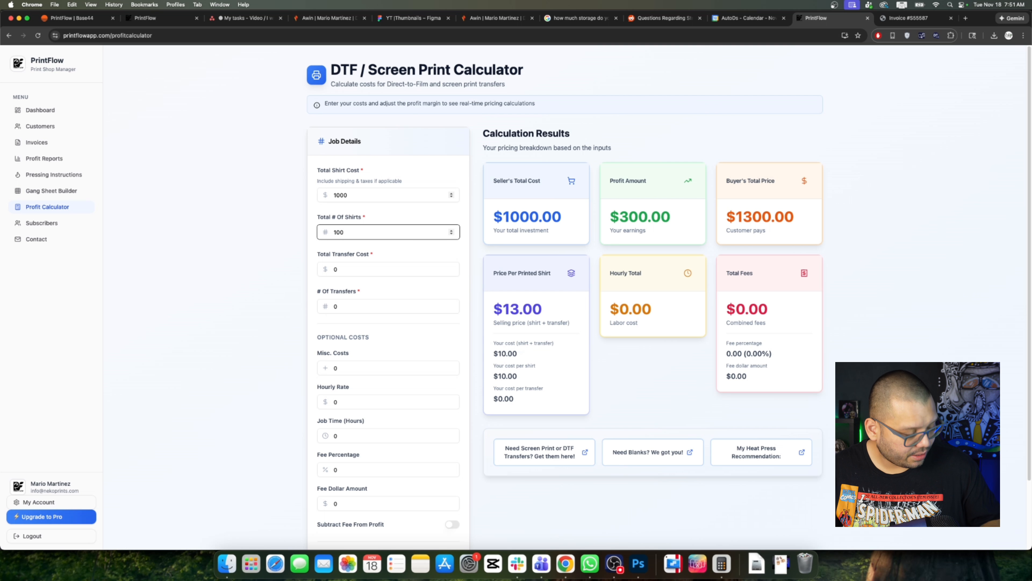
key("Tab")
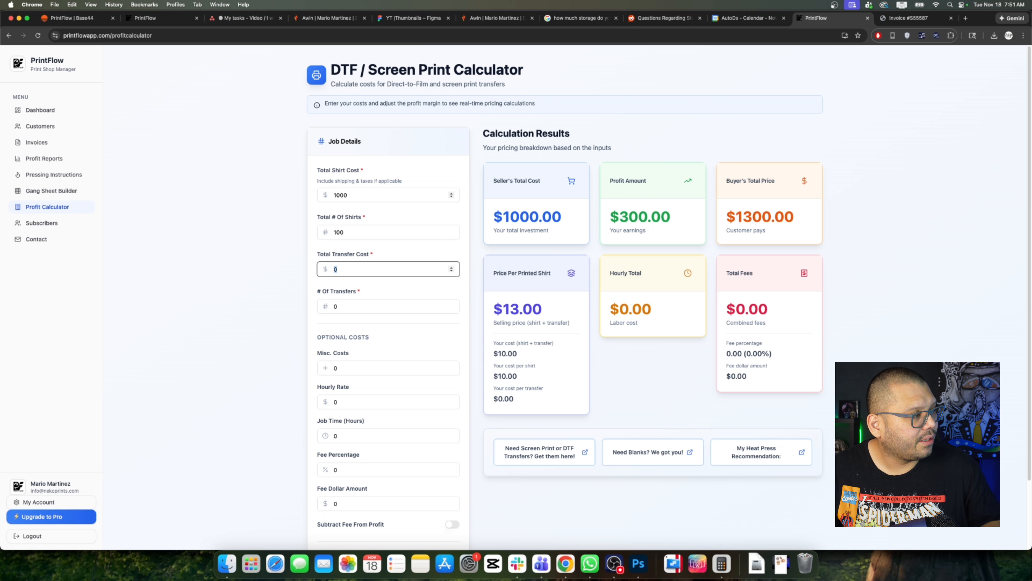
type("50")
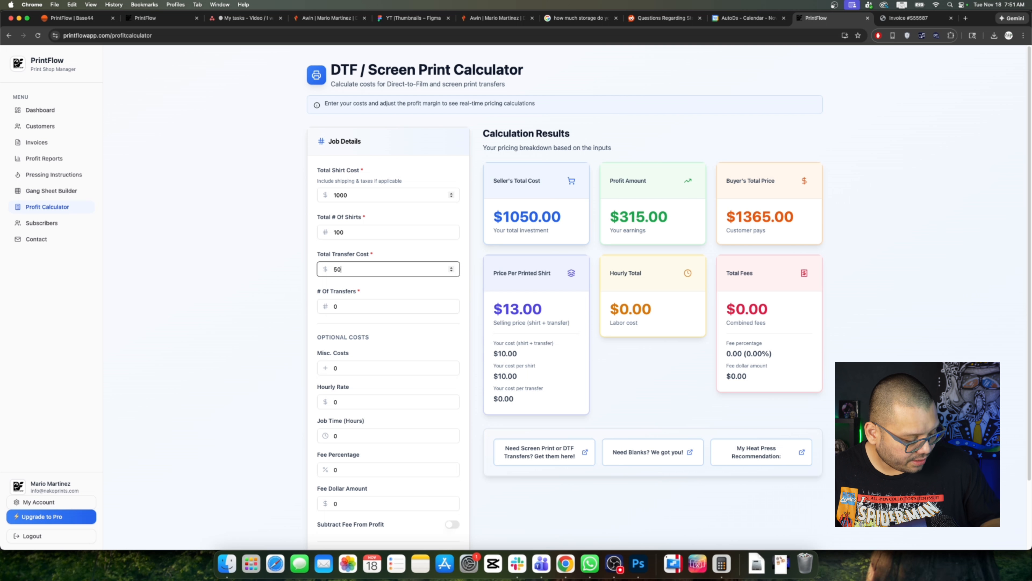
key("Tab")
type("100")
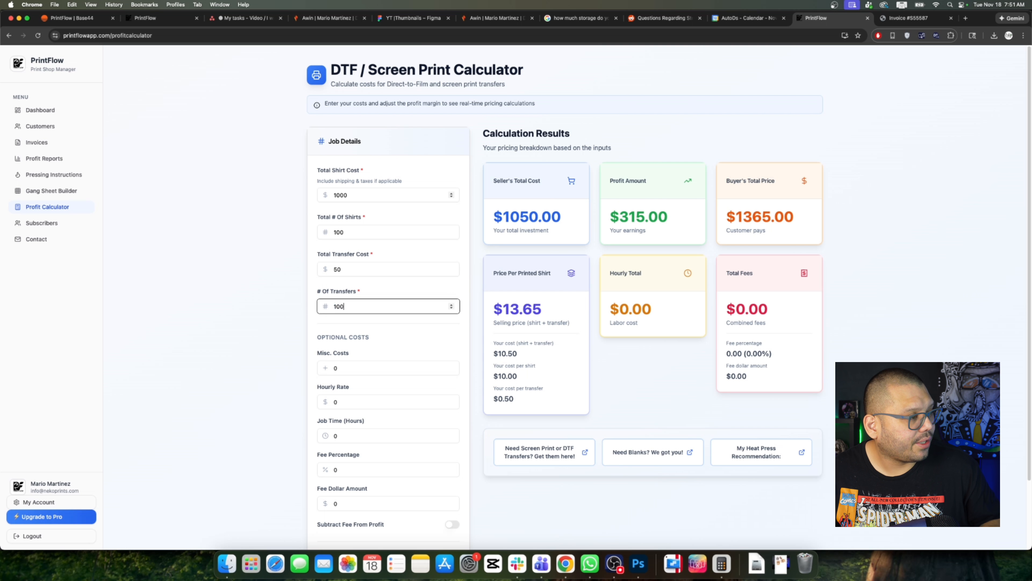
left_click(934, 202)
left_click_drag(508, 217, 668, 217)
left_click(897, 247)
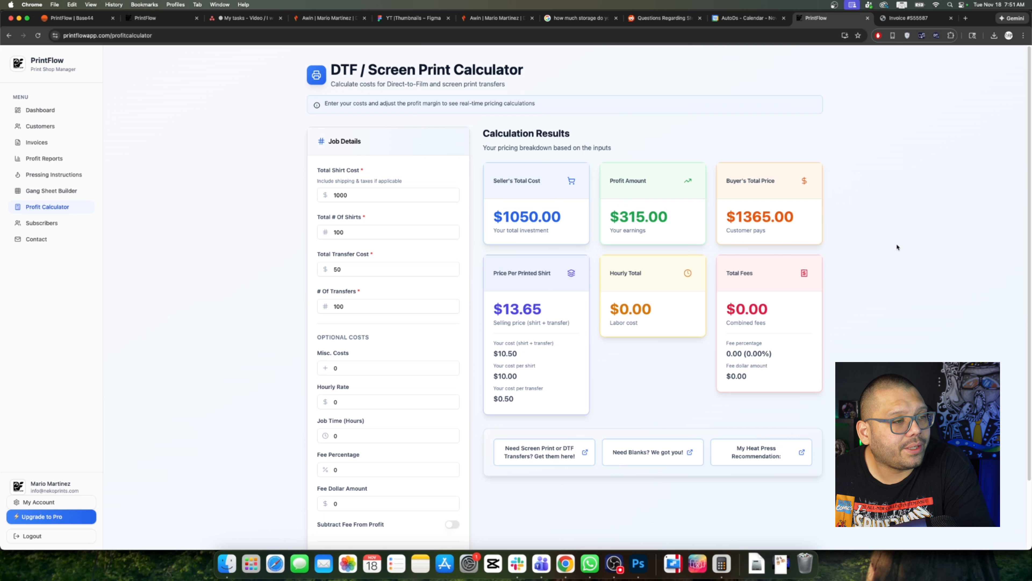
left_click_drag(734, 221, 799, 216)
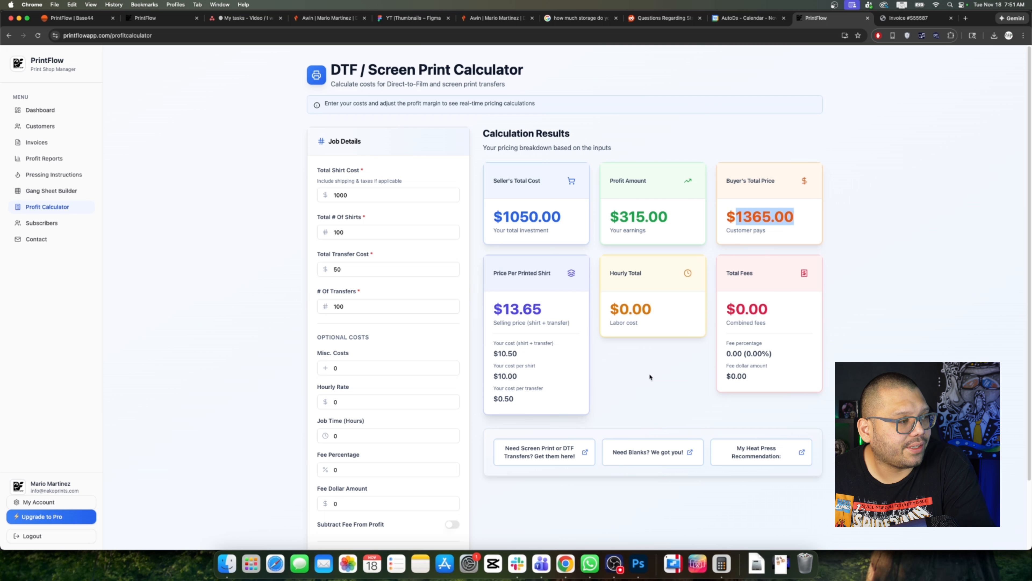
left_click_drag(503, 309, 543, 310)
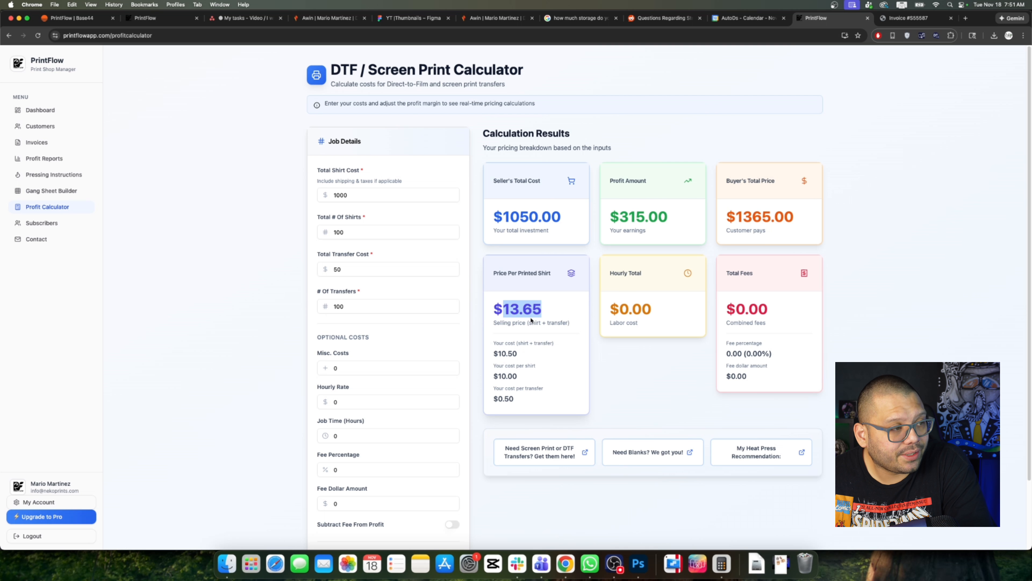
left_click_drag(733, 220, 797, 216)
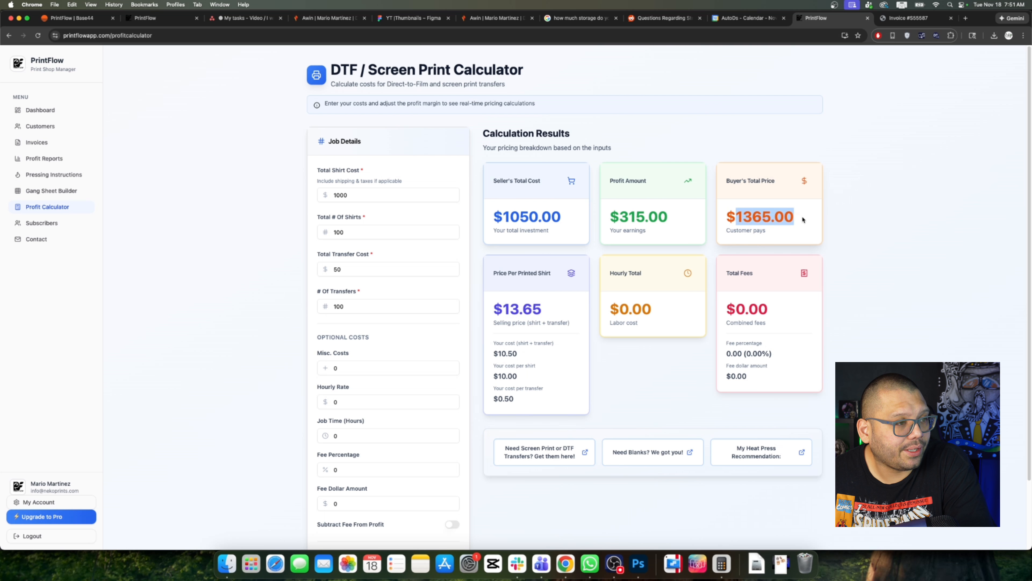
left_click(502, 355)
left_click_drag(502, 355, 517, 353)
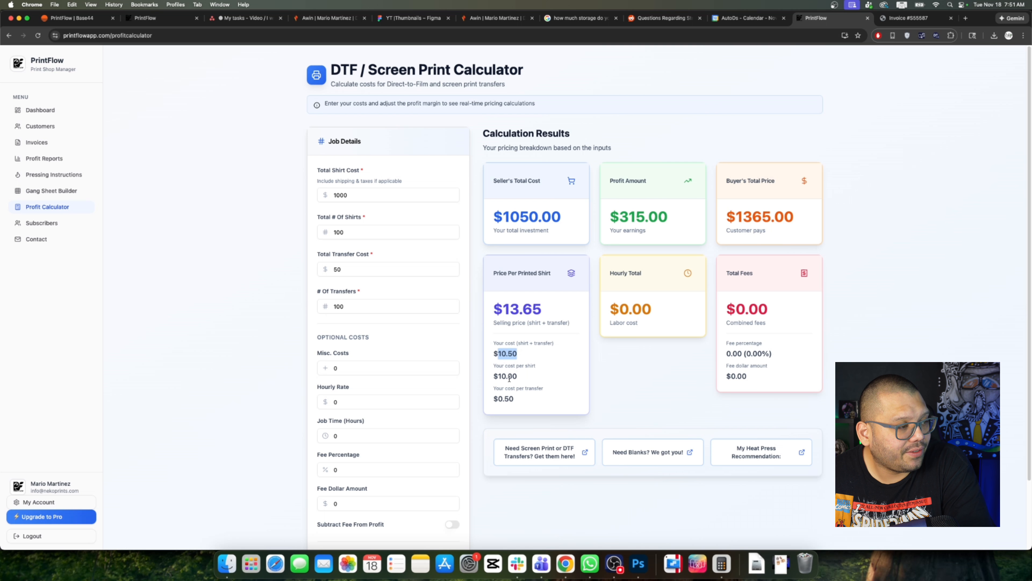
left_click(497, 377)
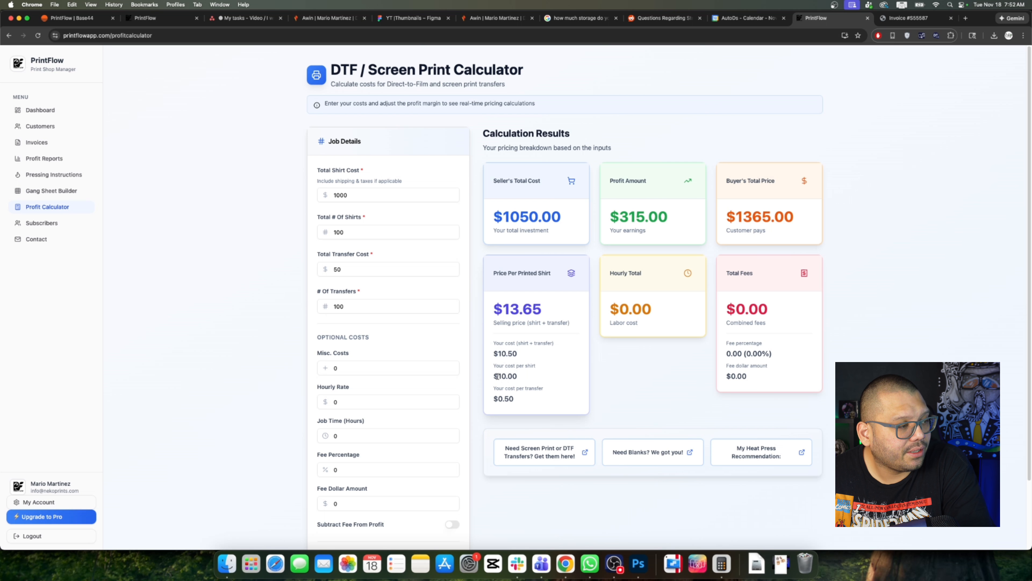
left_click_drag(497, 376, 515, 399)
left_click(621, 385)
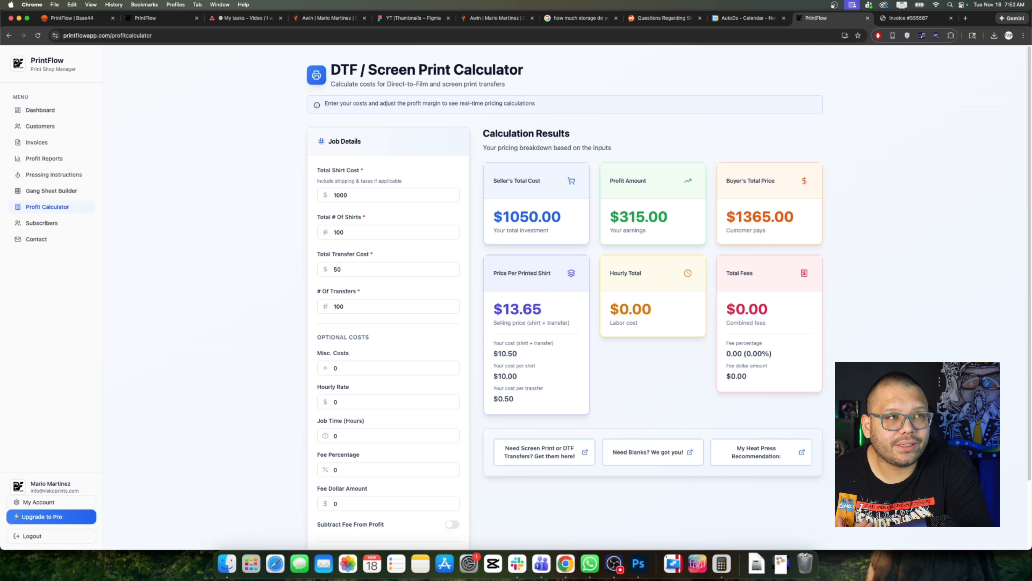
scroll(569, 297, "down", 3)
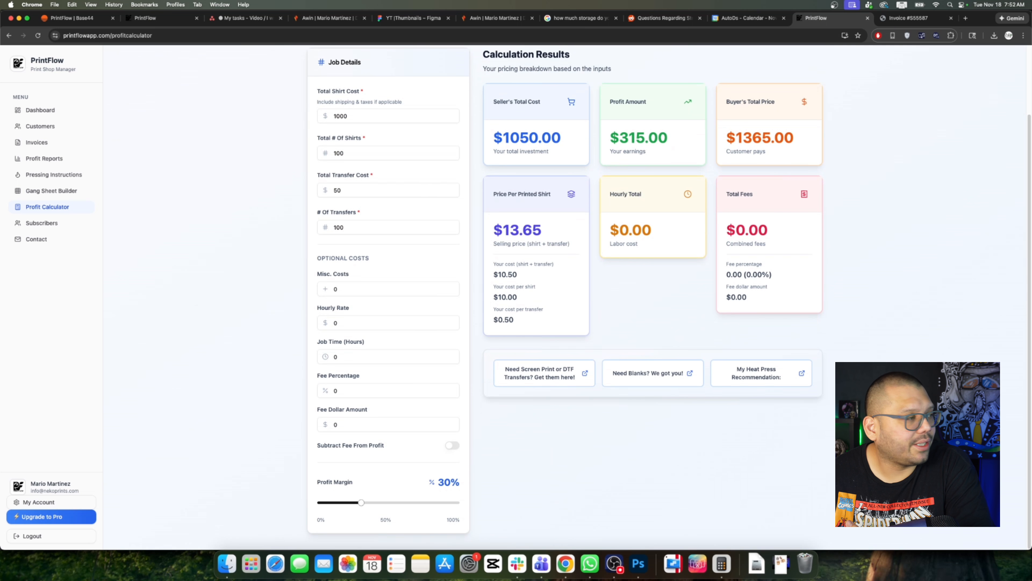
scroll(415, 330, "up", 1)
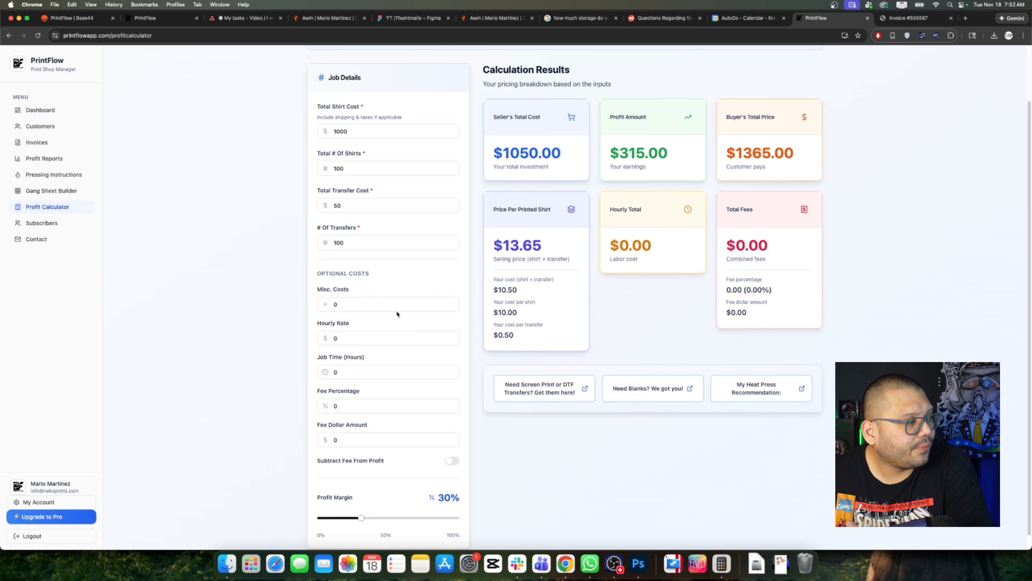
left_click(415, 304)
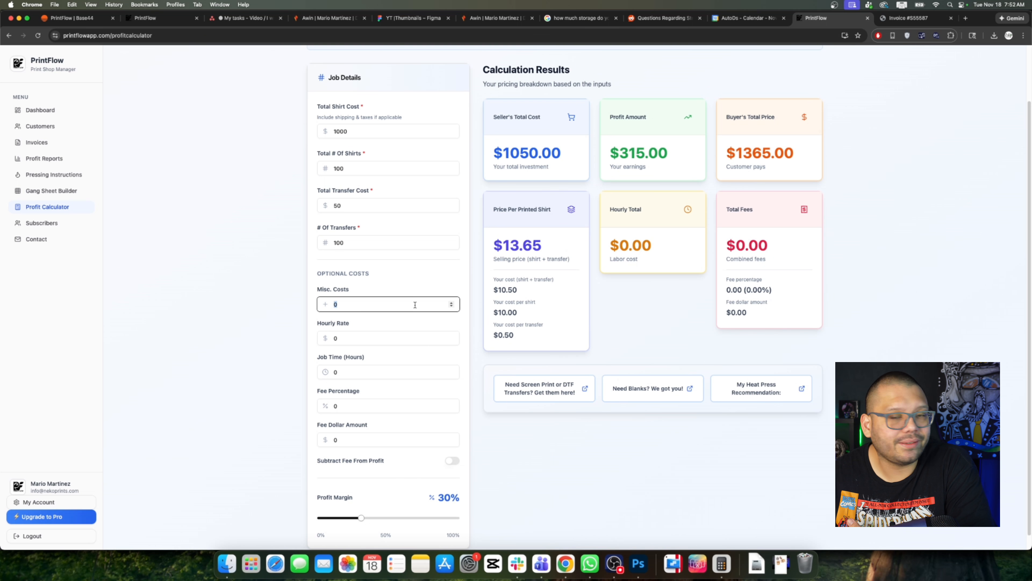
type("100")
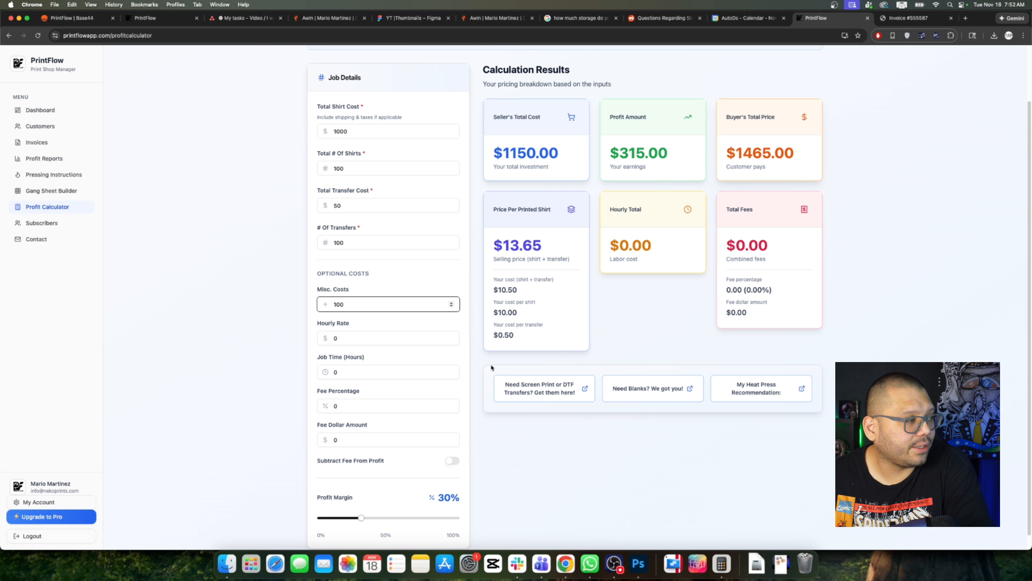
left_click(358, 336)
type("20")
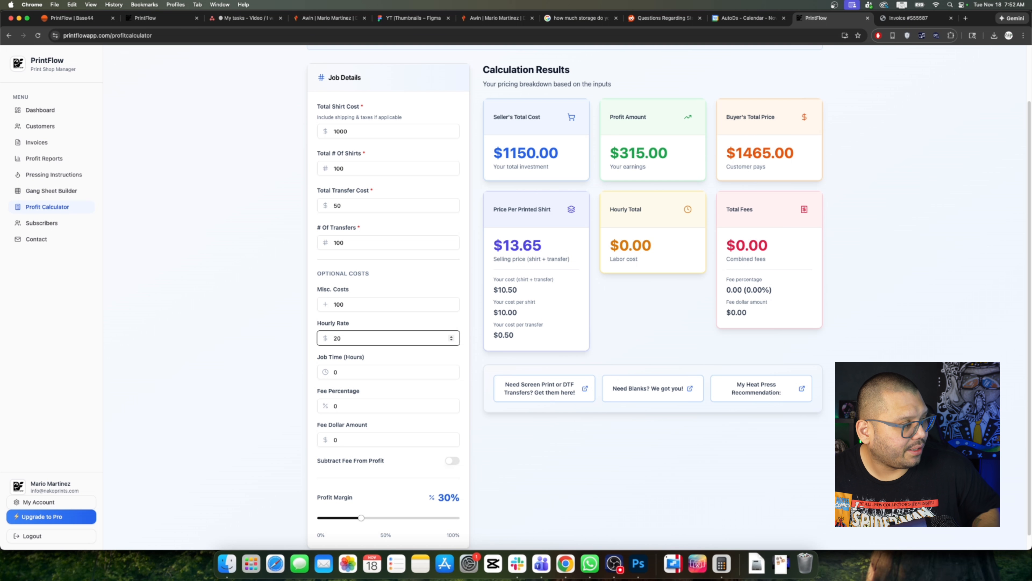
key("Tab")
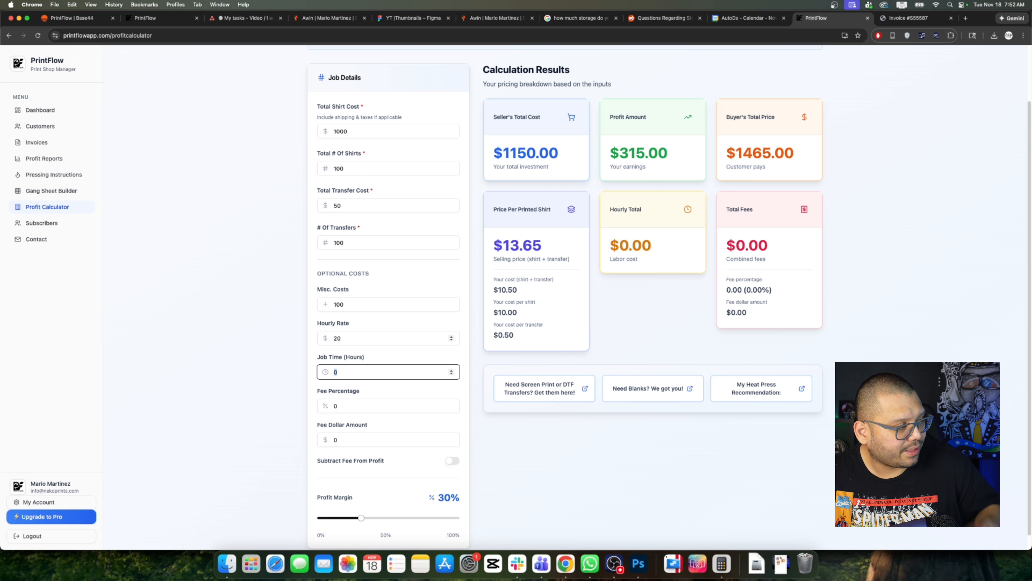
type("5")
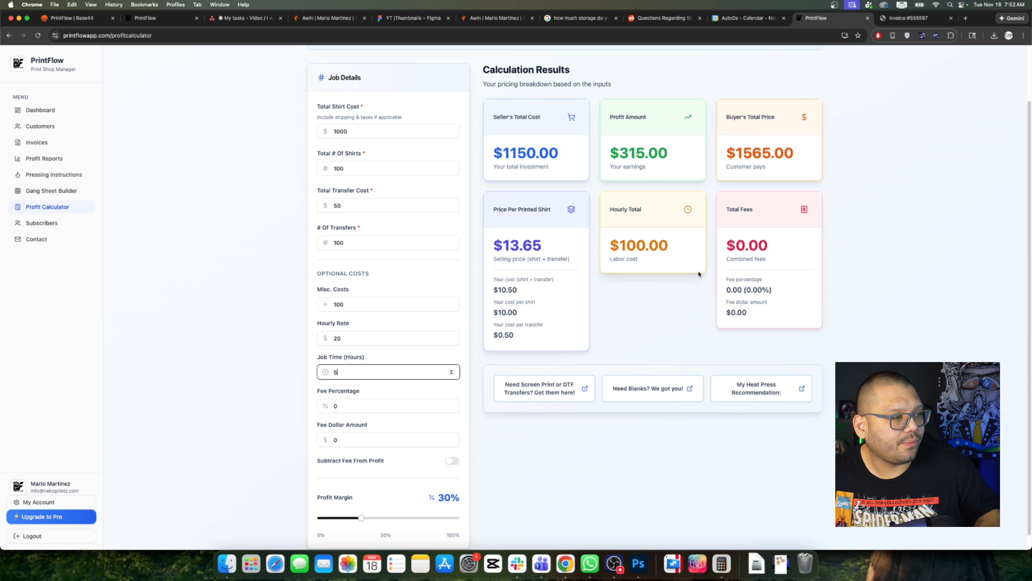
double_click(646, 245)
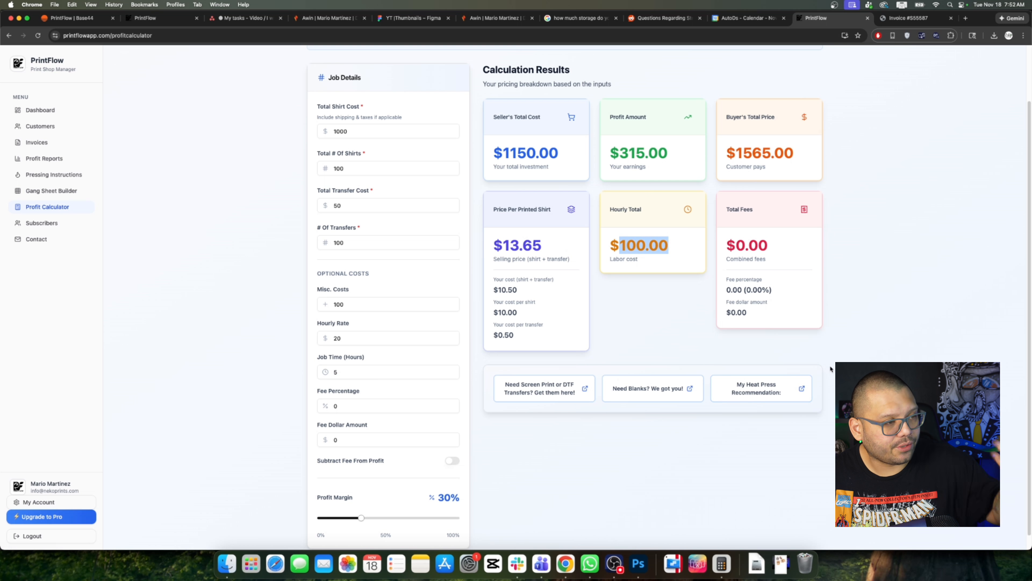
left_click(338, 359)
type("0")
key("shift+Tab")
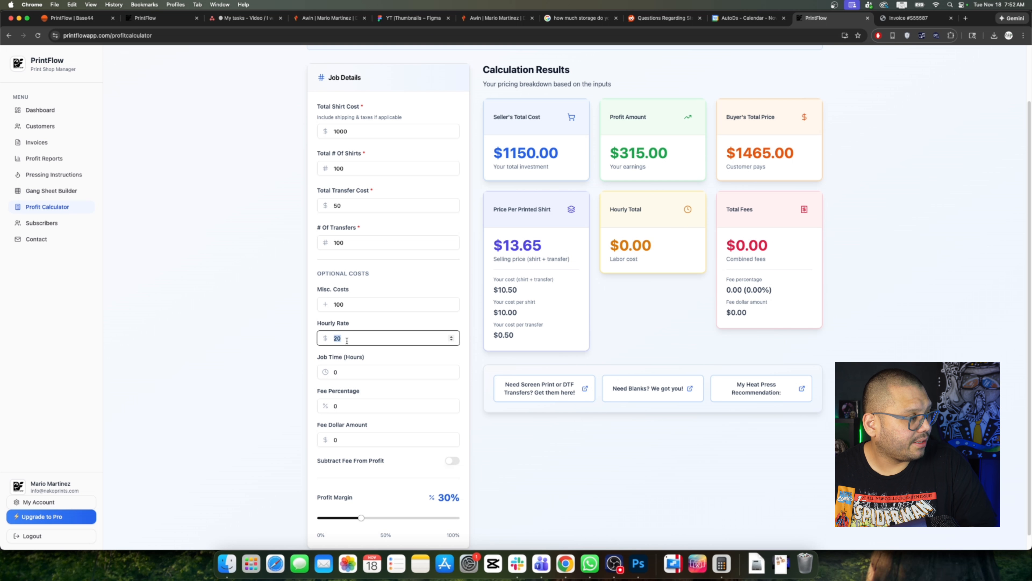
type("0")
key("shift+Tab")
type("0")
left_click(507, 481)
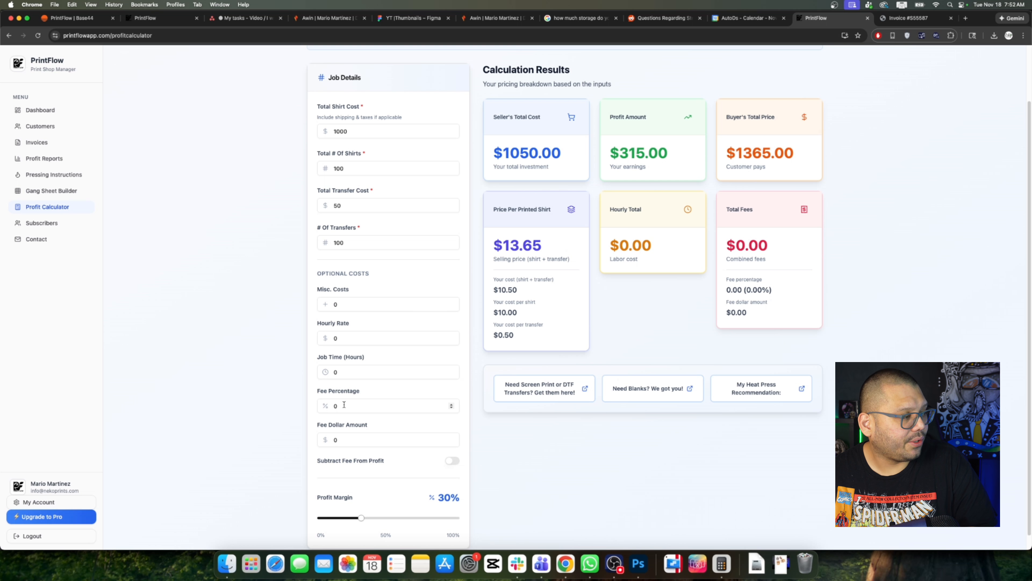
Step: Set the fee percentage to 6 and highlight the resulting $81.90 total fees
left_click(353, 407)
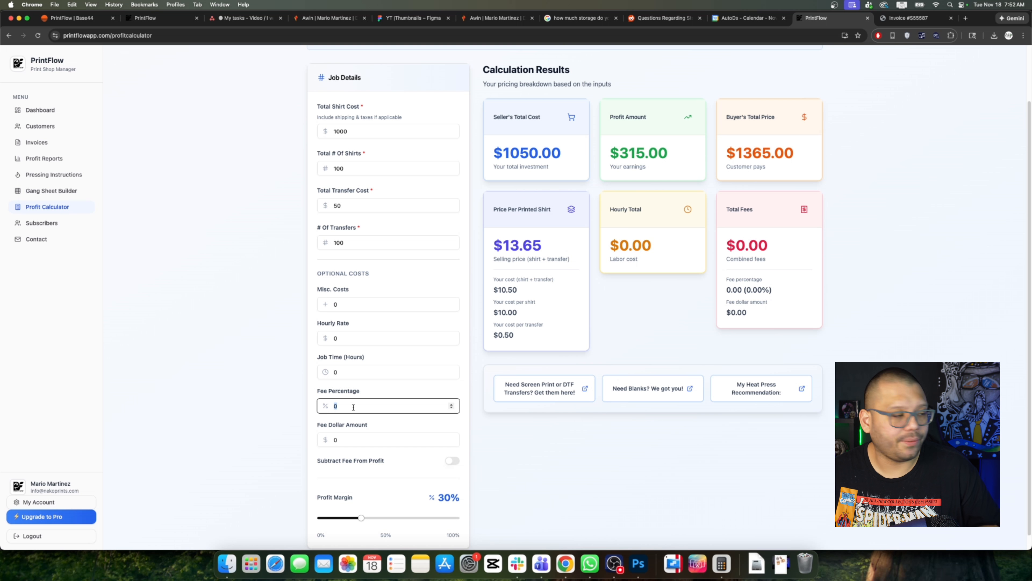
type("6")
left_click(674, 491)
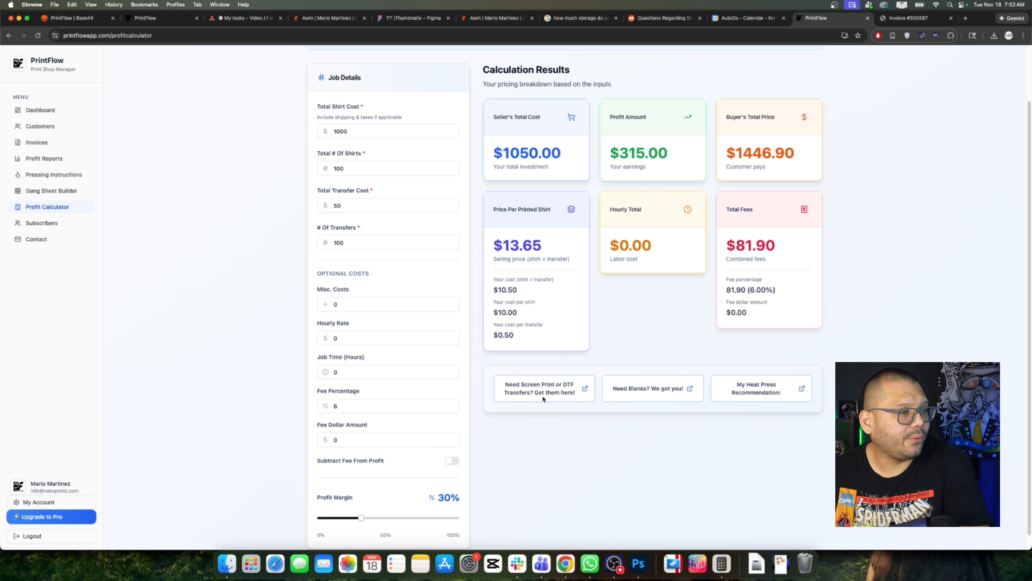
double_click(738, 244)
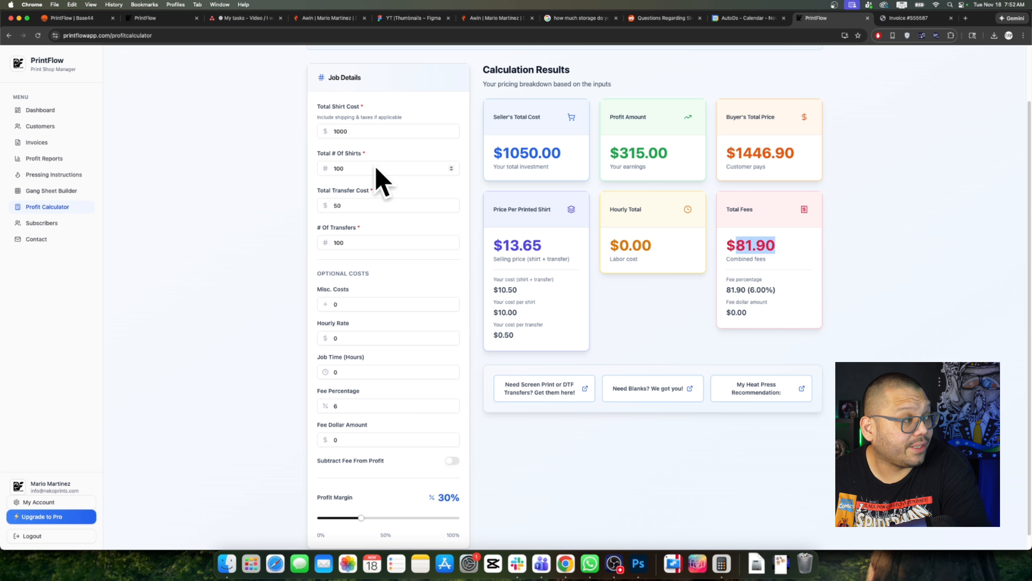
left_click(779, 268)
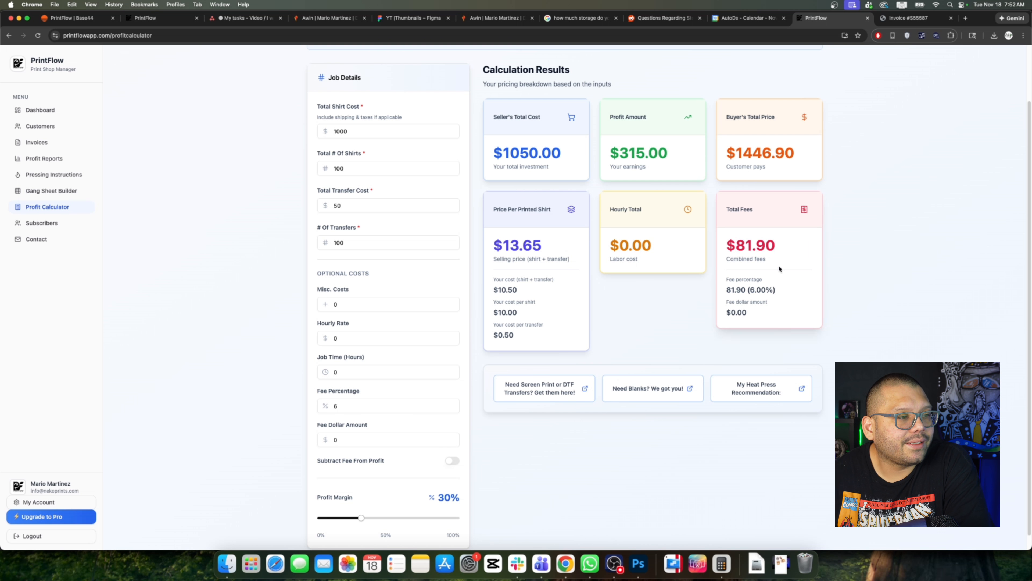
left_click_drag(735, 250, 790, 246)
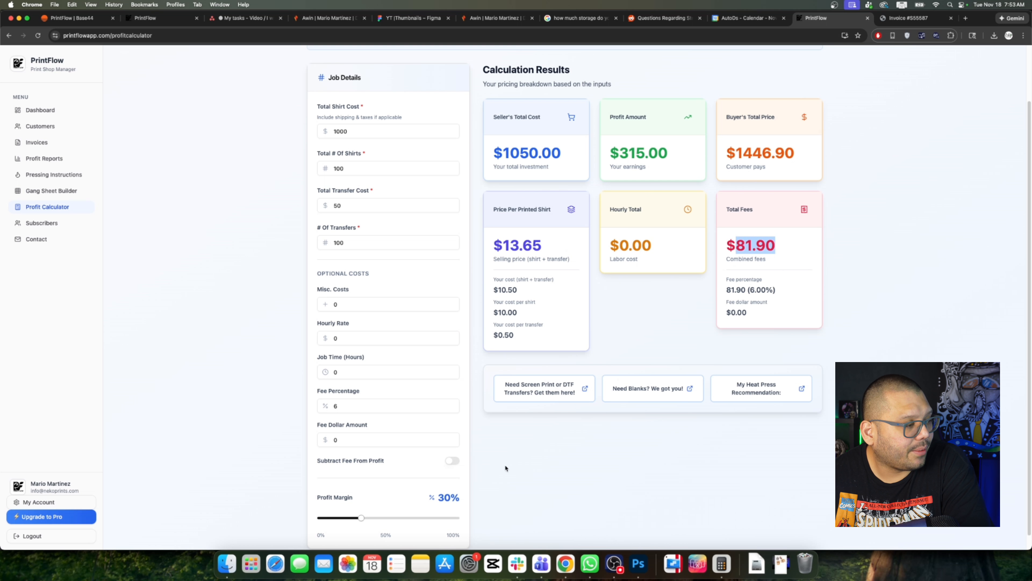
left_click(451, 461)
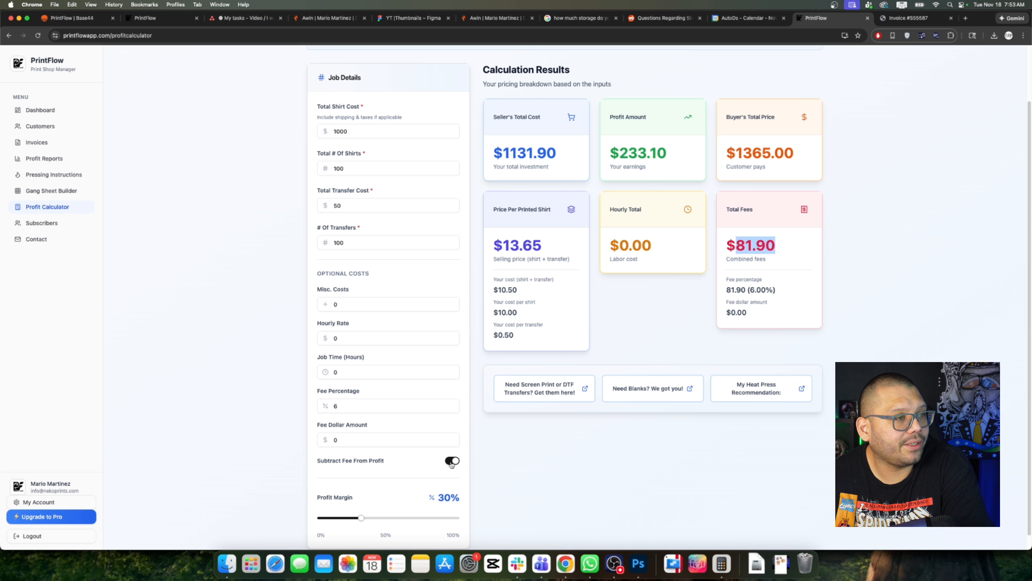
left_click_drag(560, 160, 492, 156)
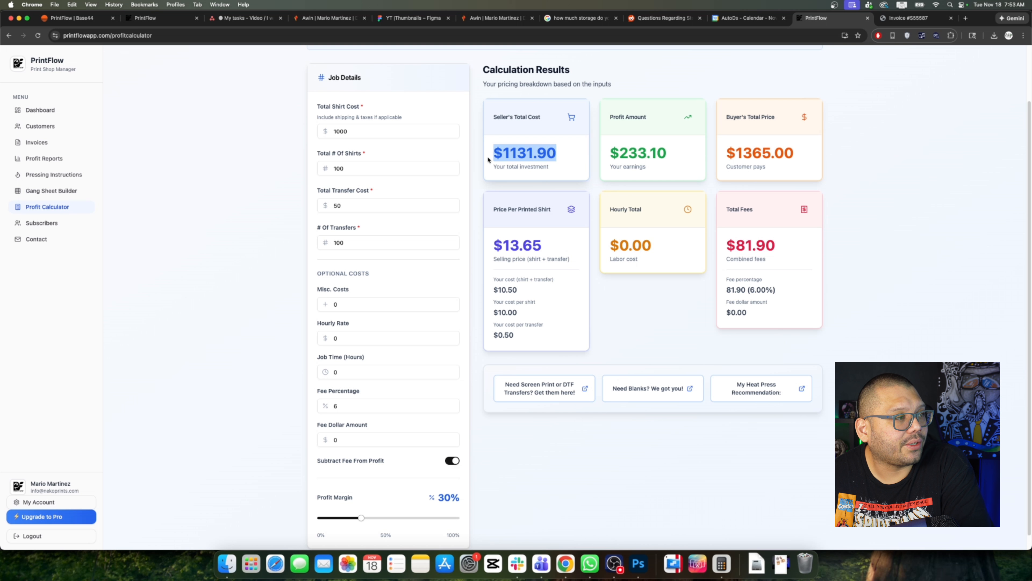
left_click_drag(796, 155, 738, 155)
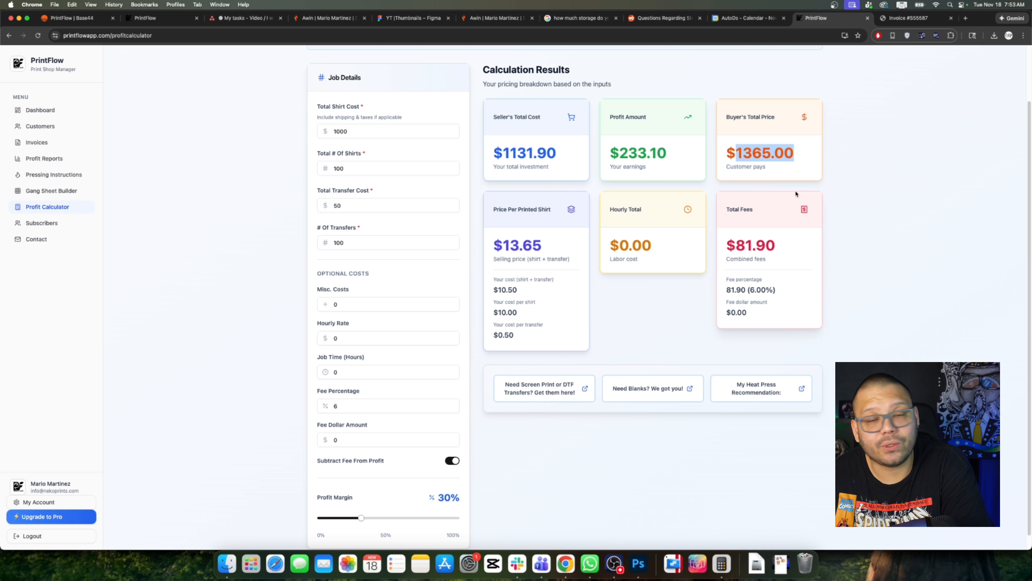
left_click(452, 460)
left_click_drag(503, 155, 569, 156)
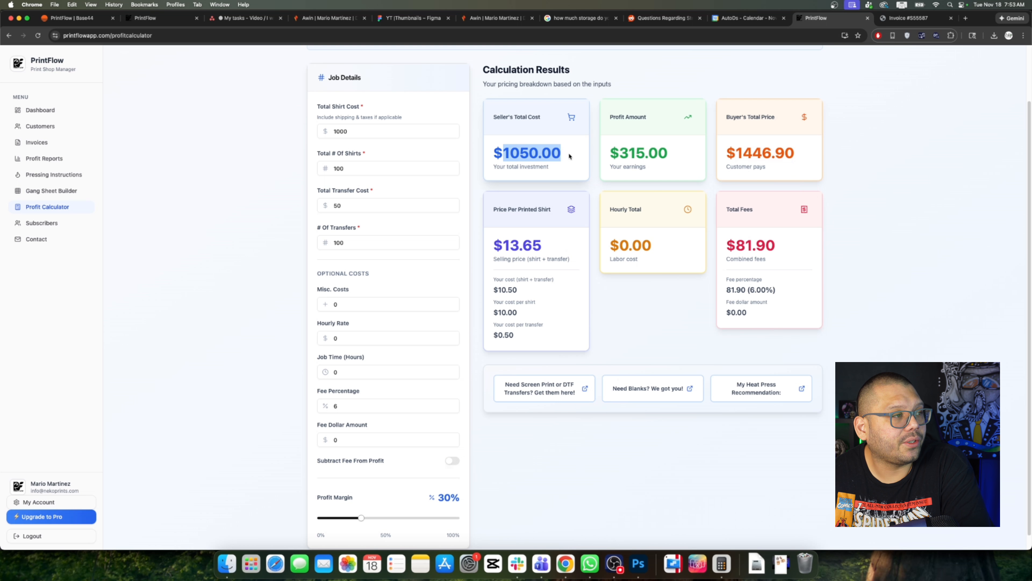
left_click_drag(725, 155, 799, 155)
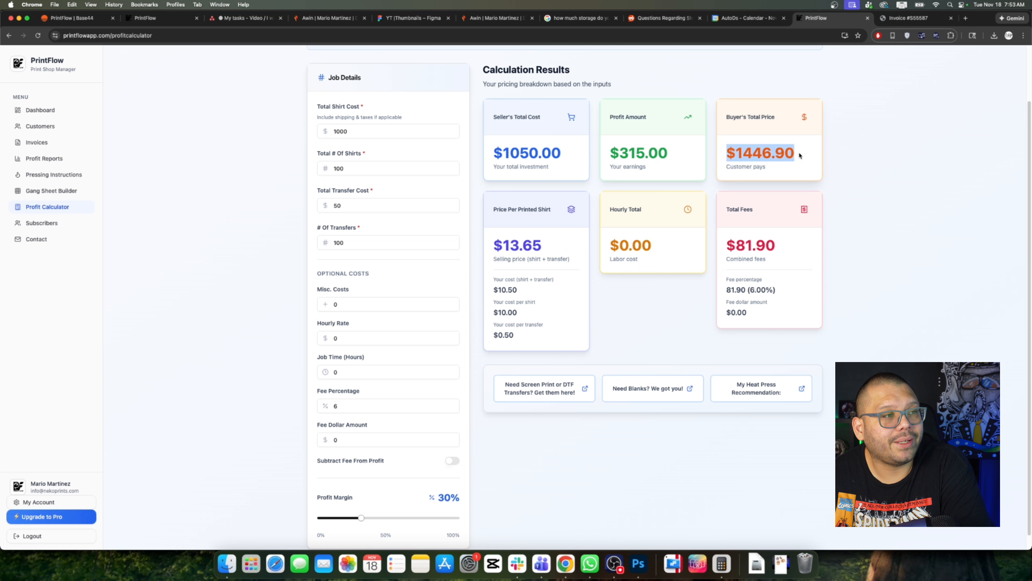
left_click(902, 247)
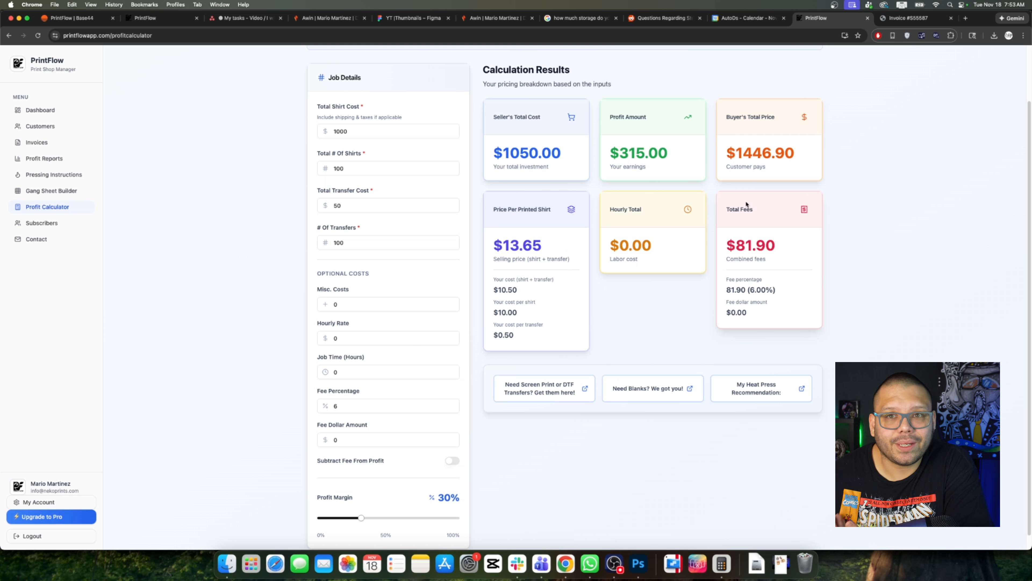
scroll(672, 373, "down", 1)
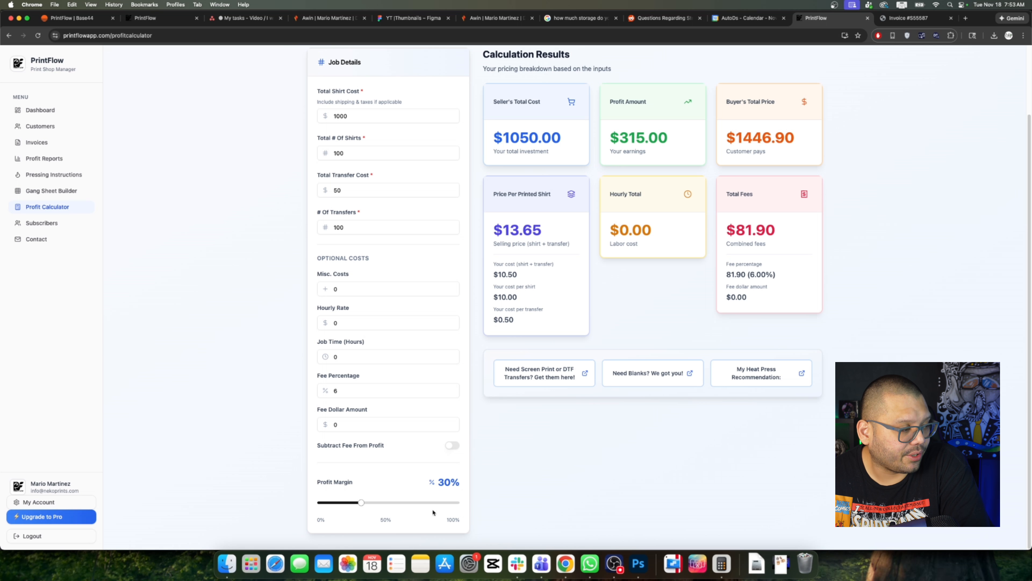
Step: Raise the profit margin to 94%, reviewing $20.37 per shirt, $2159.22 buyer total and $987.00 profit
left_click_drag(361, 503, 448, 503)
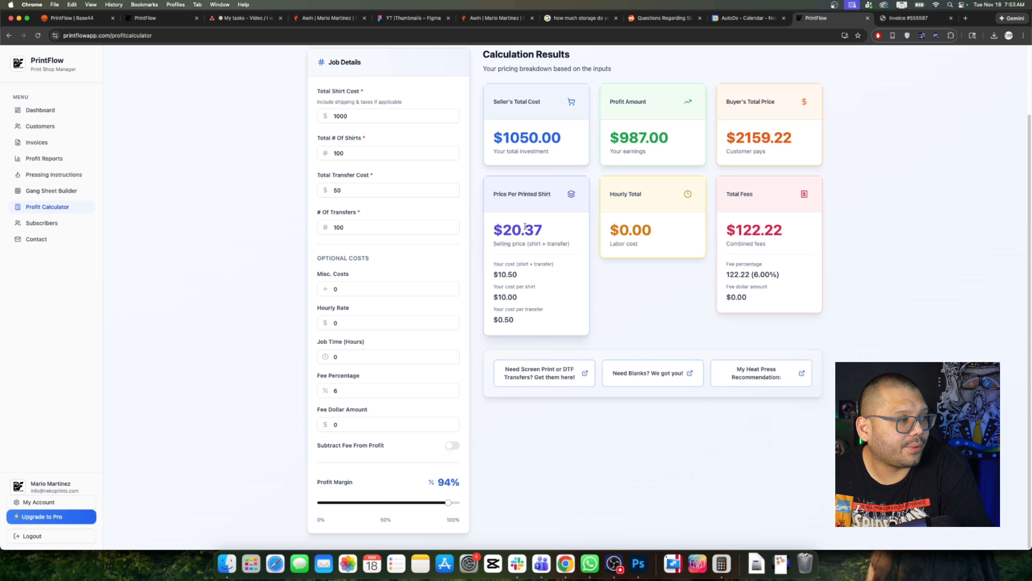
left_click_drag(504, 230, 550, 236)
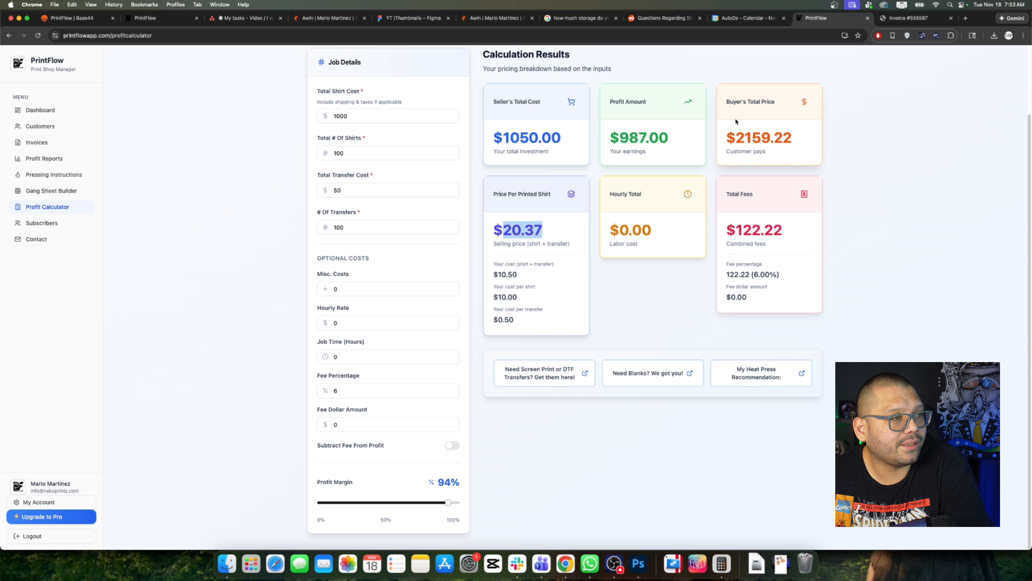
left_click_drag(732, 138, 793, 138)
left_click_drag(619, 138, 672, 138)
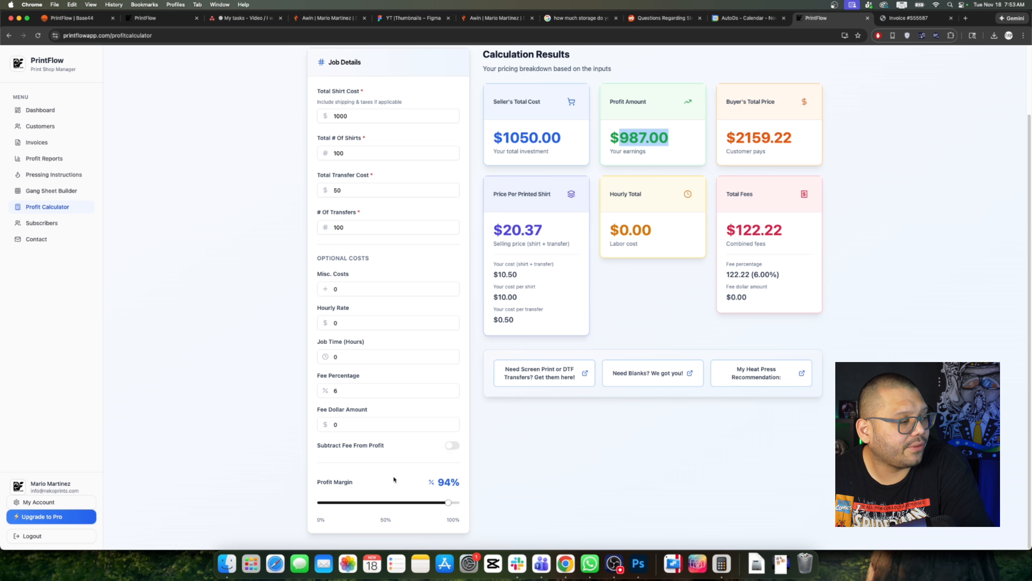
Step: Lower the profit margin to 4% for $42.00 profit, then open the Contact Us page
left_click_drag(449, 503, 324, 516)
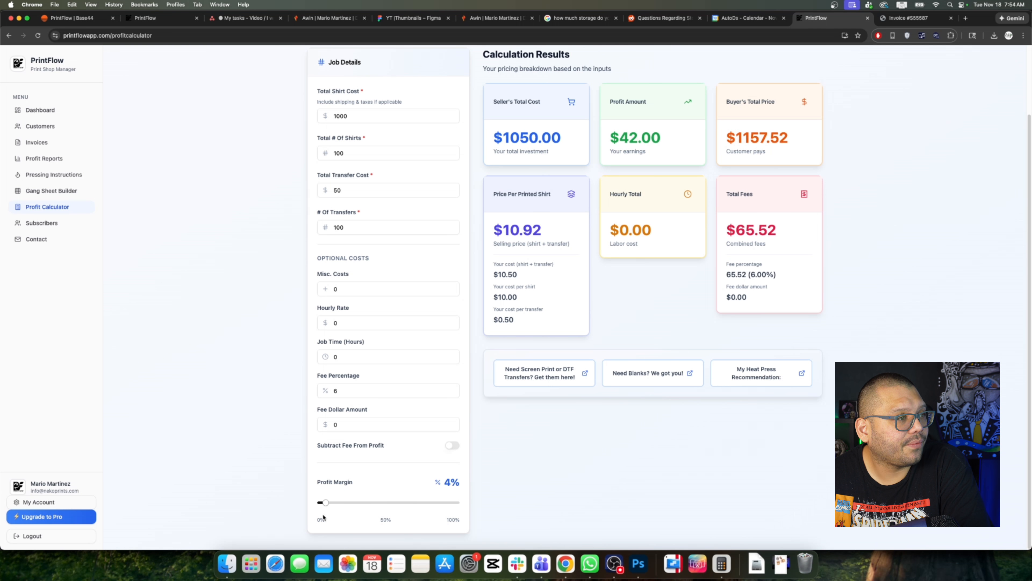
left_click_drag(619, 138, 662, 138)
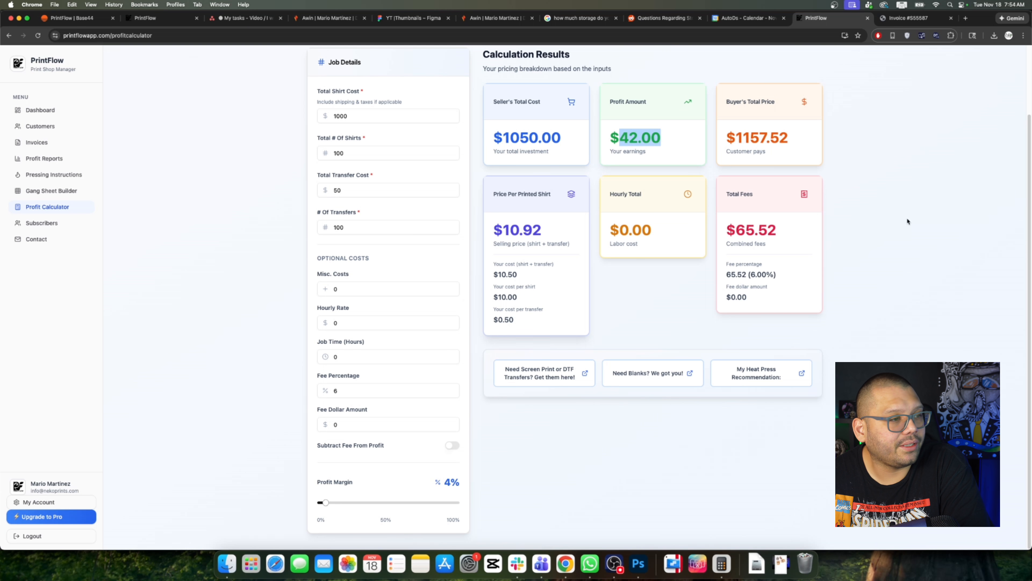
left_click(857, 288)
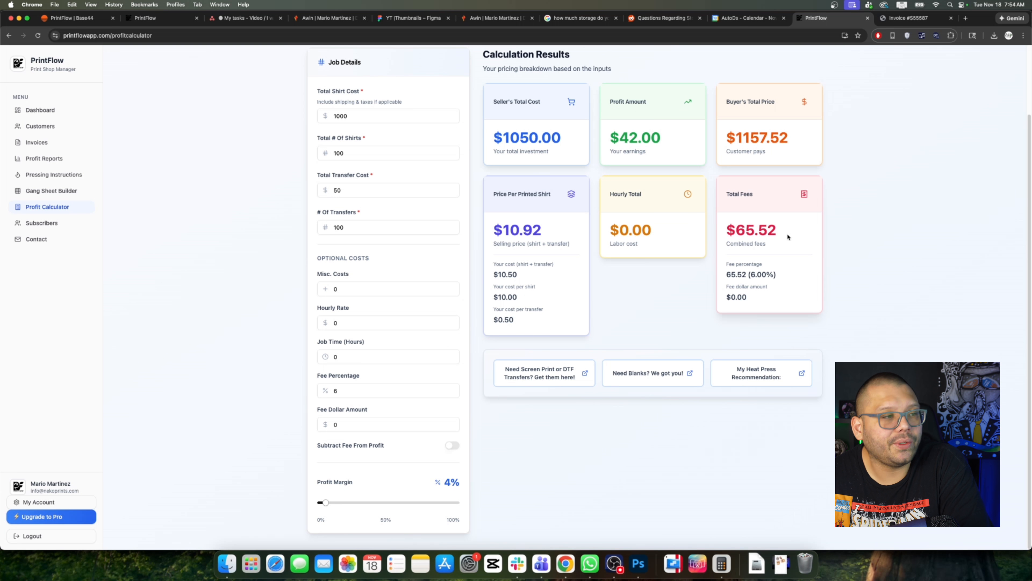
left_click(36, 239)
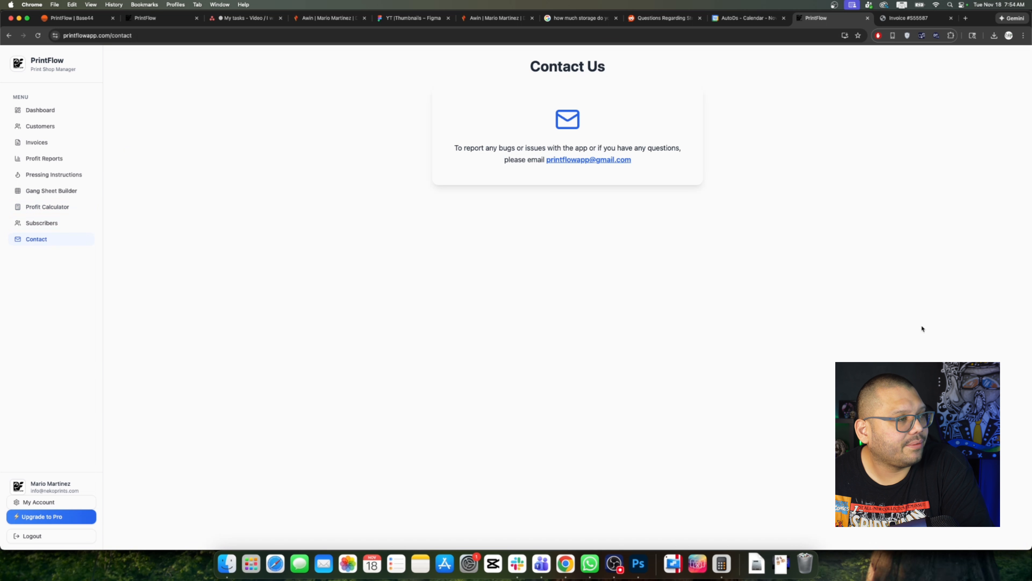